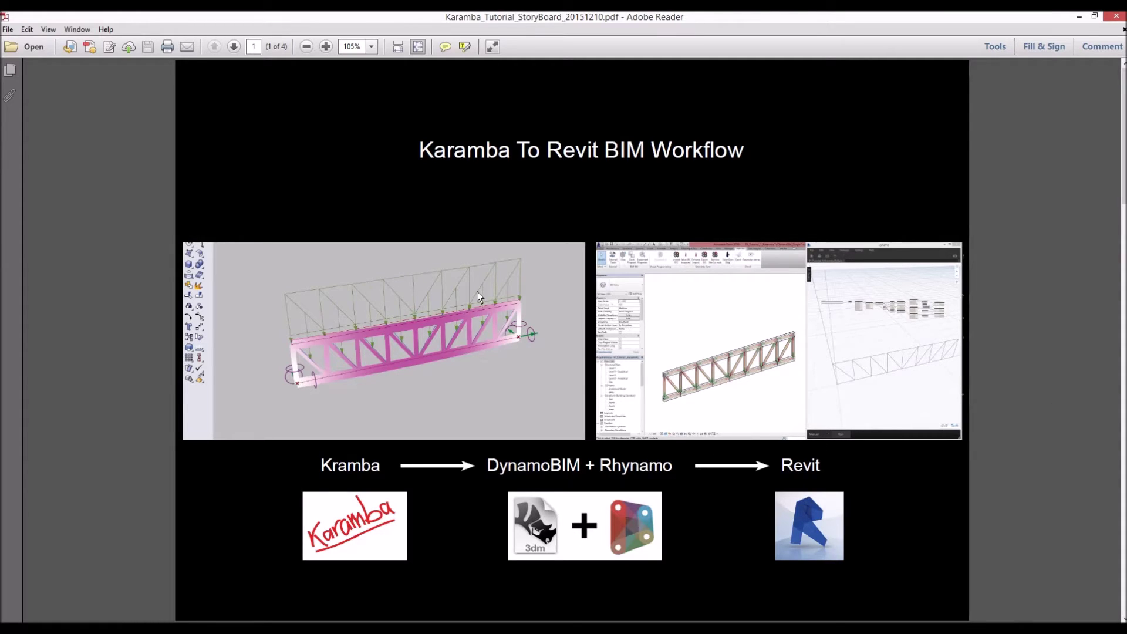
Step: Switch to Grasshopper and add a Construct Point component to the empty canvas
click(176, 628)
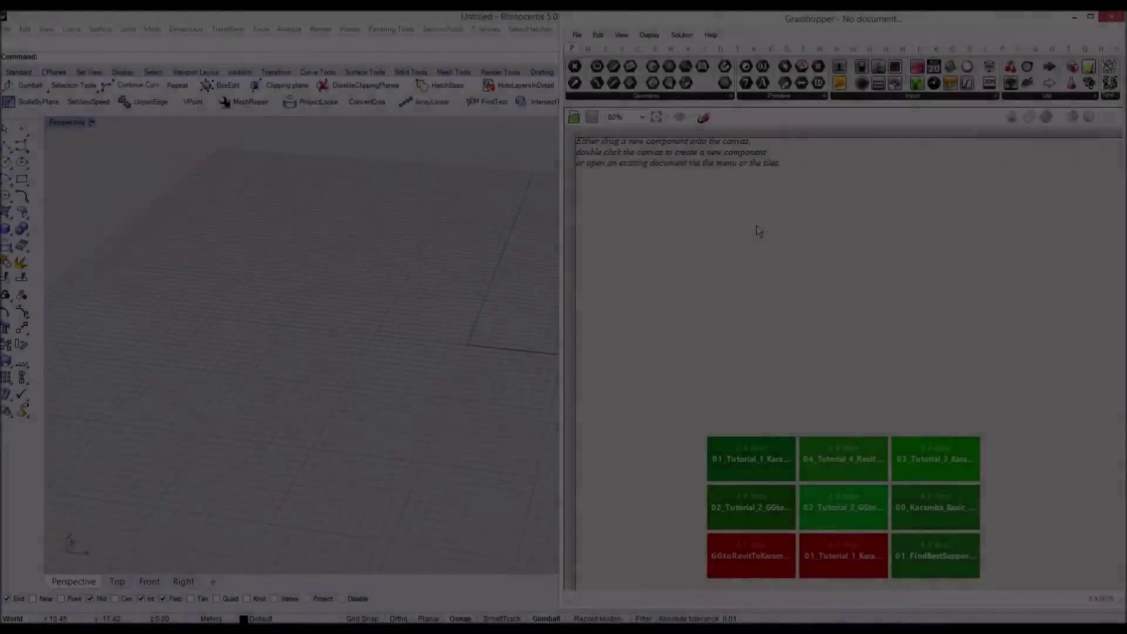
double_click(757, 225)
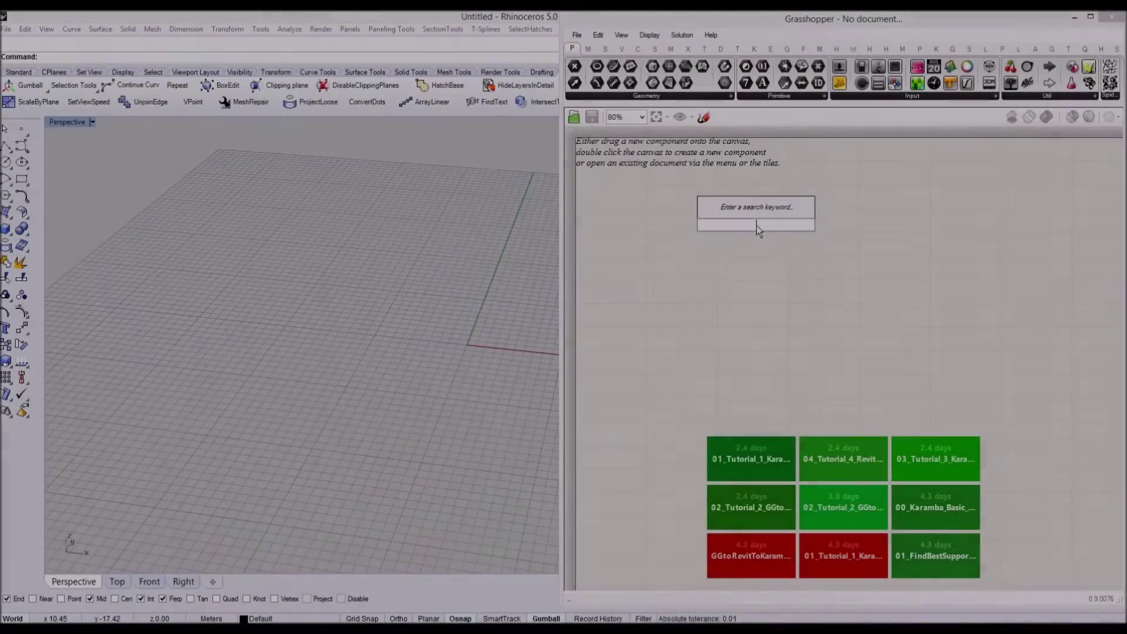
text(co)
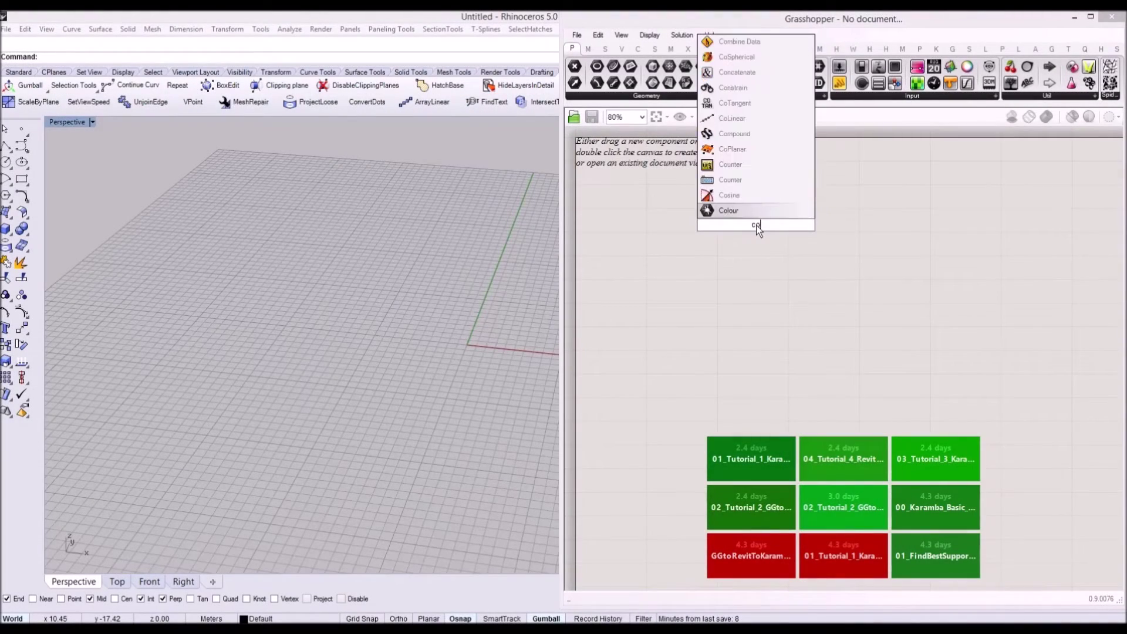
text(nstruct point)
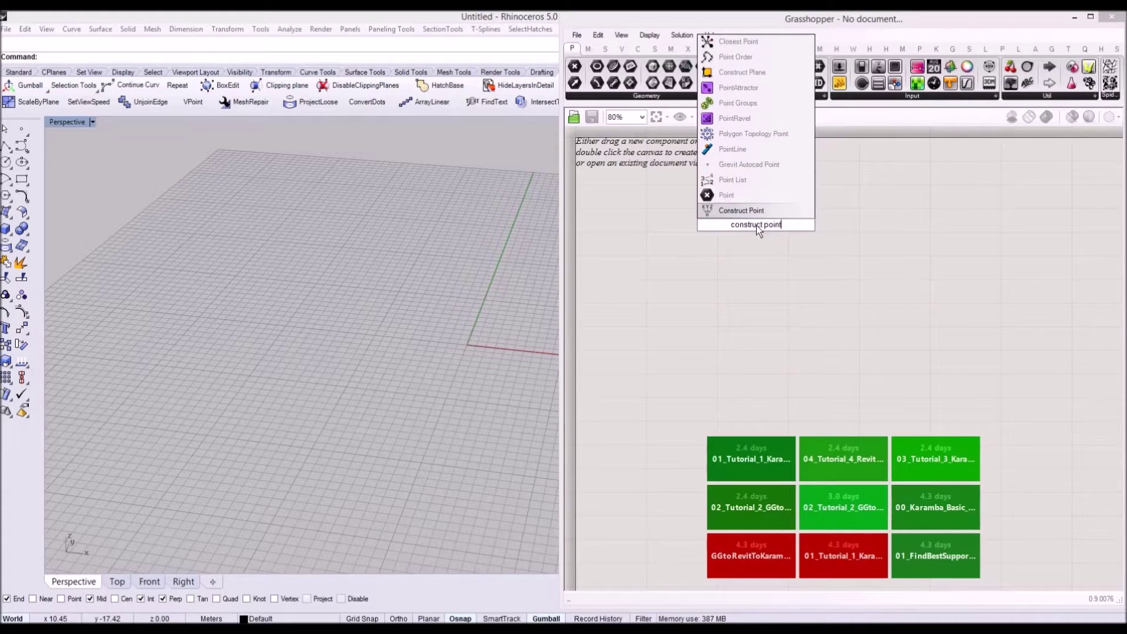
key(Return)
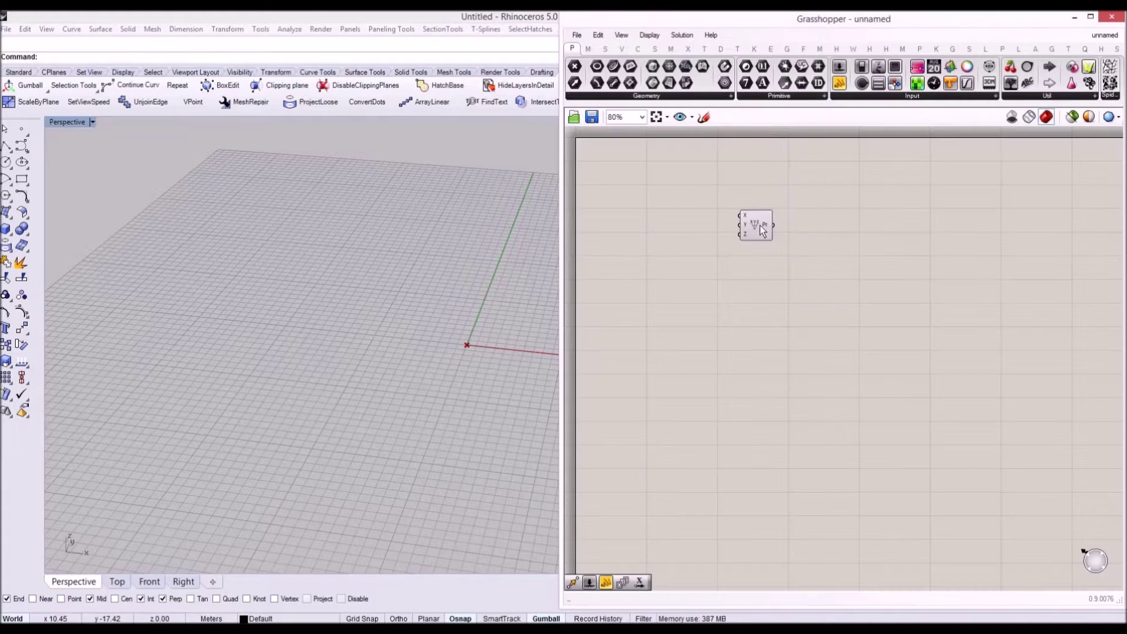
right_drag(488, 298, 352, 323)
drag(758, 221, 707, 230)
Step: Add a Move component and feed it the constructed point as geometry
double_click(784, 236)
text(move)
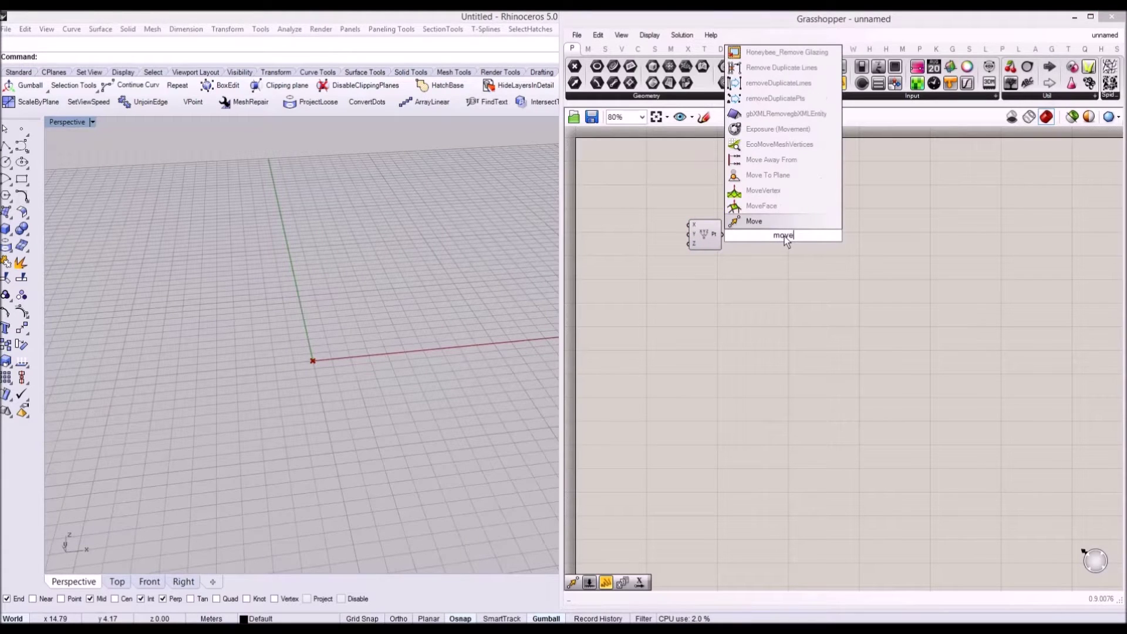
key(Return)
drag(764, 225, 780, 249)
Step: Add a Unit X vector component and connect it to the Move component's translation input
double_click(716, 286)
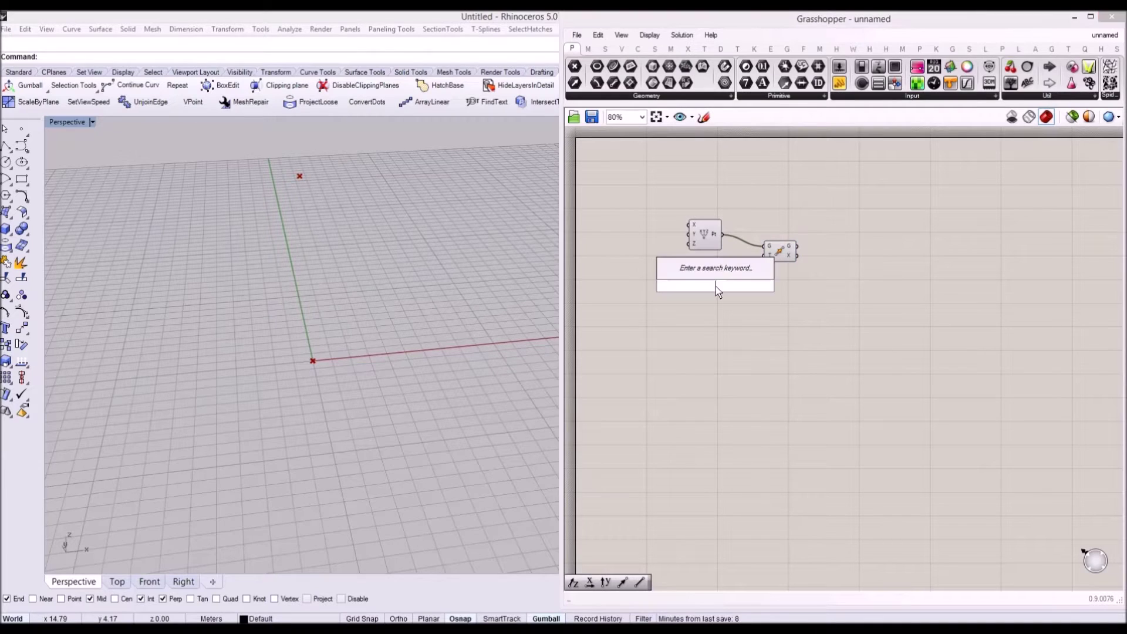
text(x)
click(704, 276)
drag(749, 276, 788, 252)
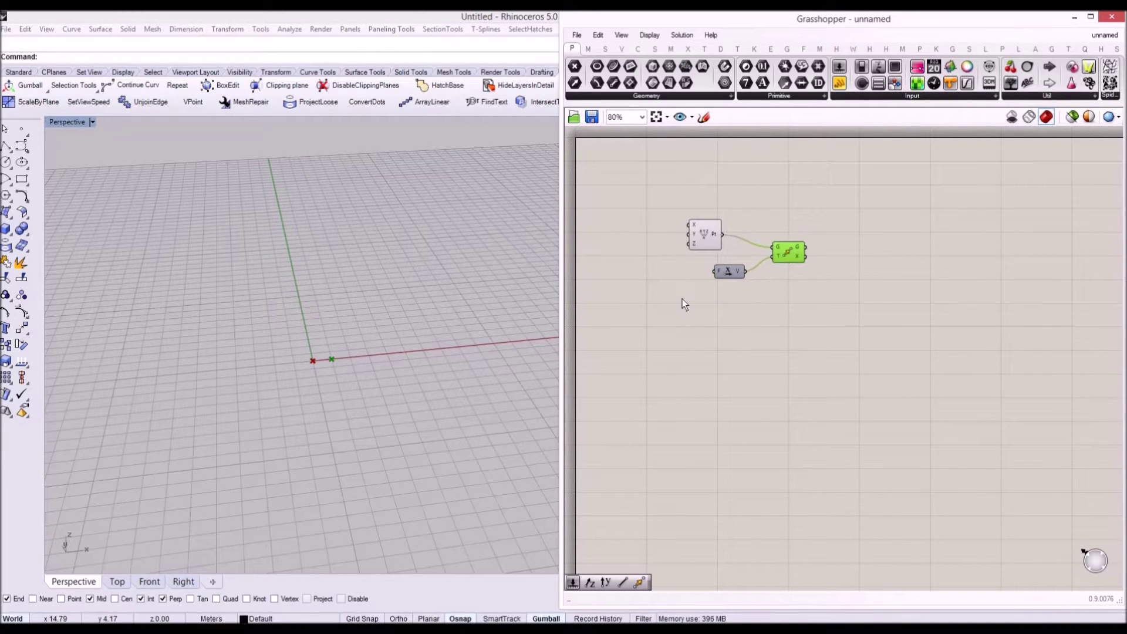
Step: Add a number slider defined as 1.0<6.0<10.0 and connect it to the Unit X factor
double_click(678, 315)
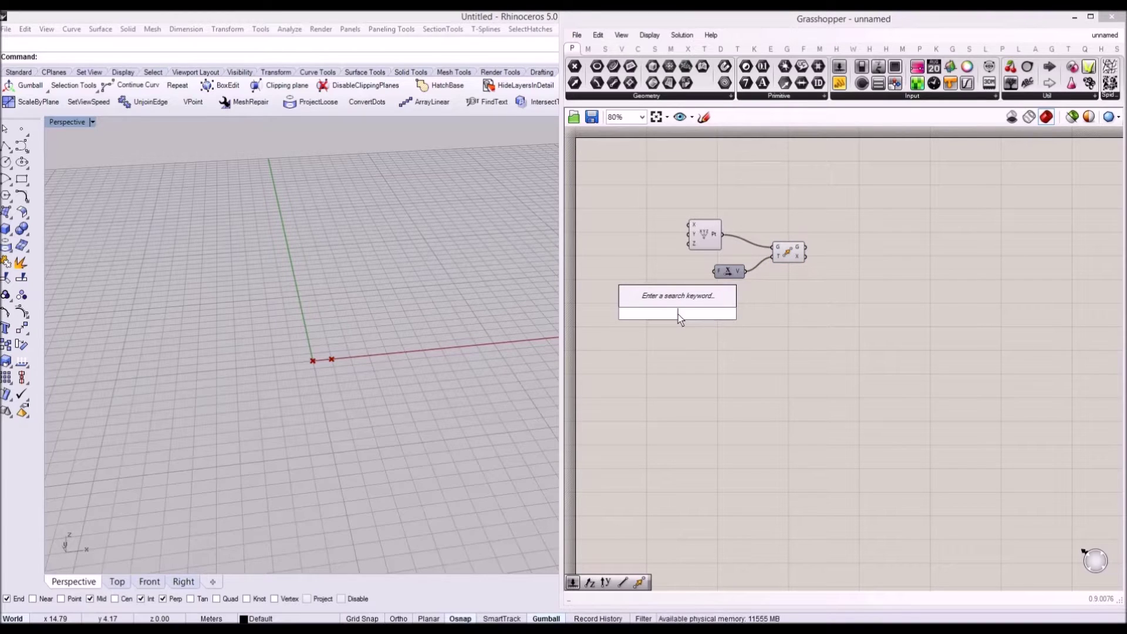
text(1.0<6.0<10.0)
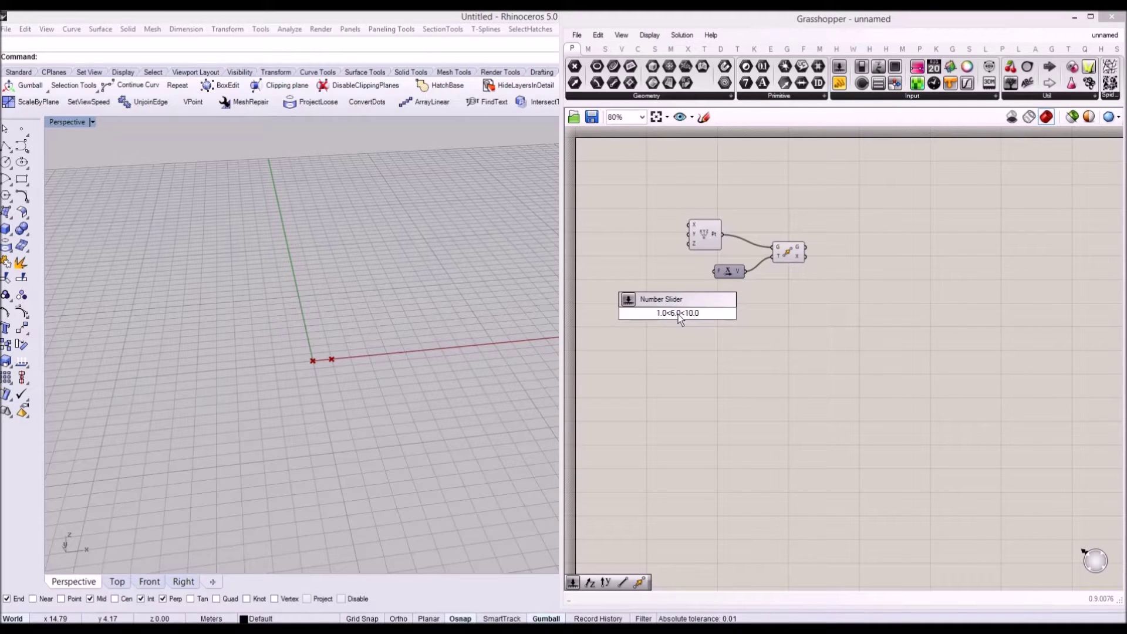
key(Return)
drag(691, 314, 723, 280)
drag(788, 251, 807, 256)
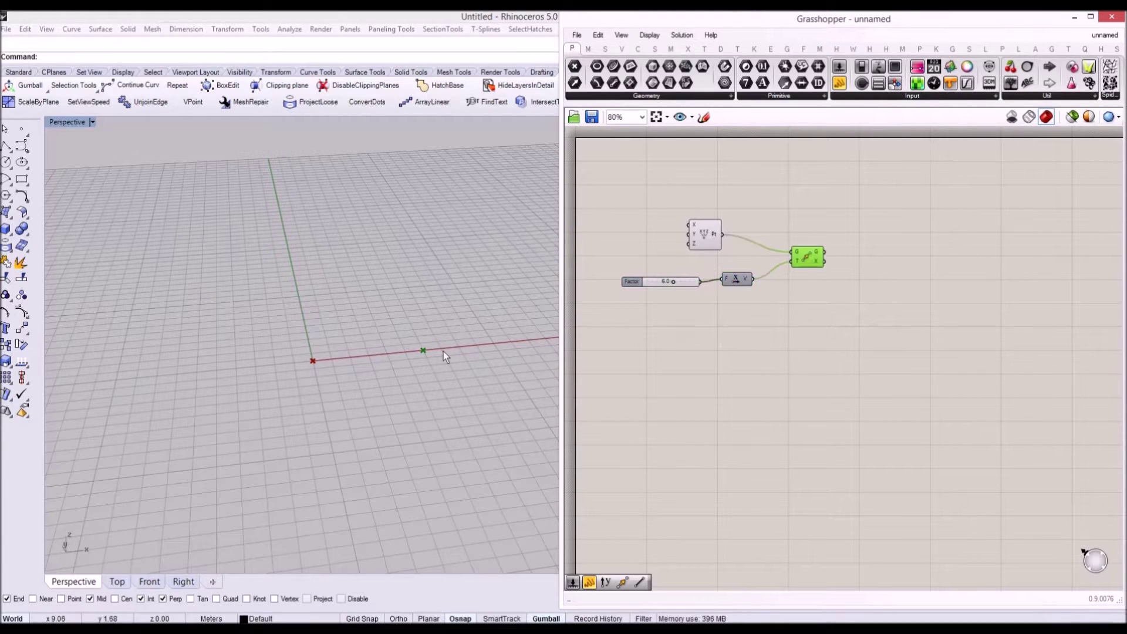
Step: Add a Line component running from the constructed point to the moved point
right_drag(861, 297, 751, 312)
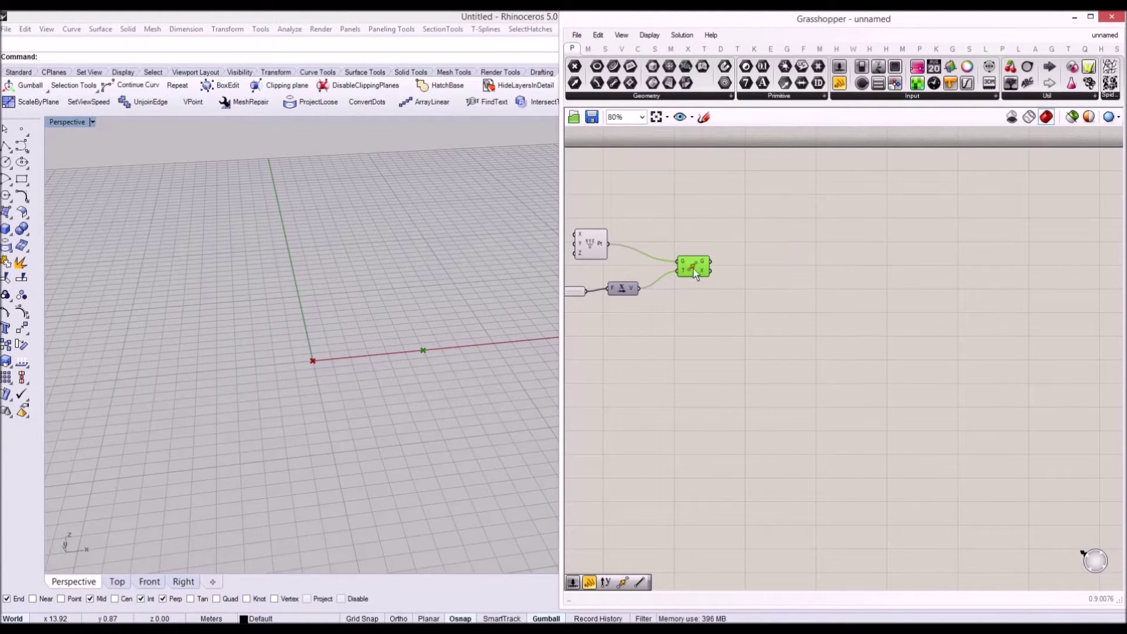
double_click(791, 269)
text(ln)
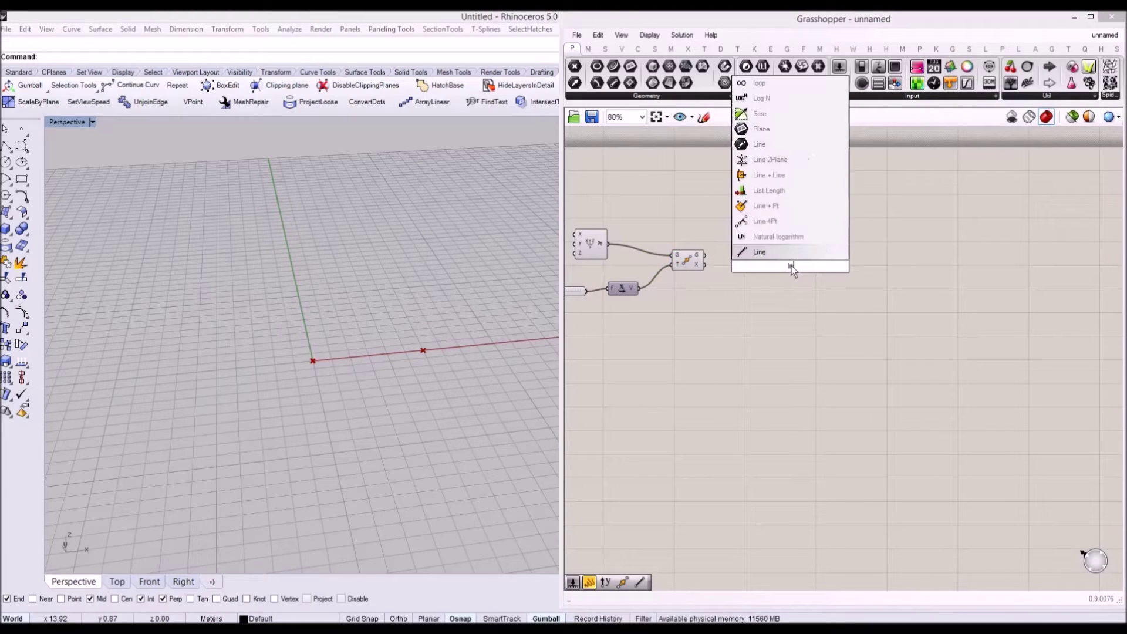
key(Return)
drag(608, 244, 757, 245)
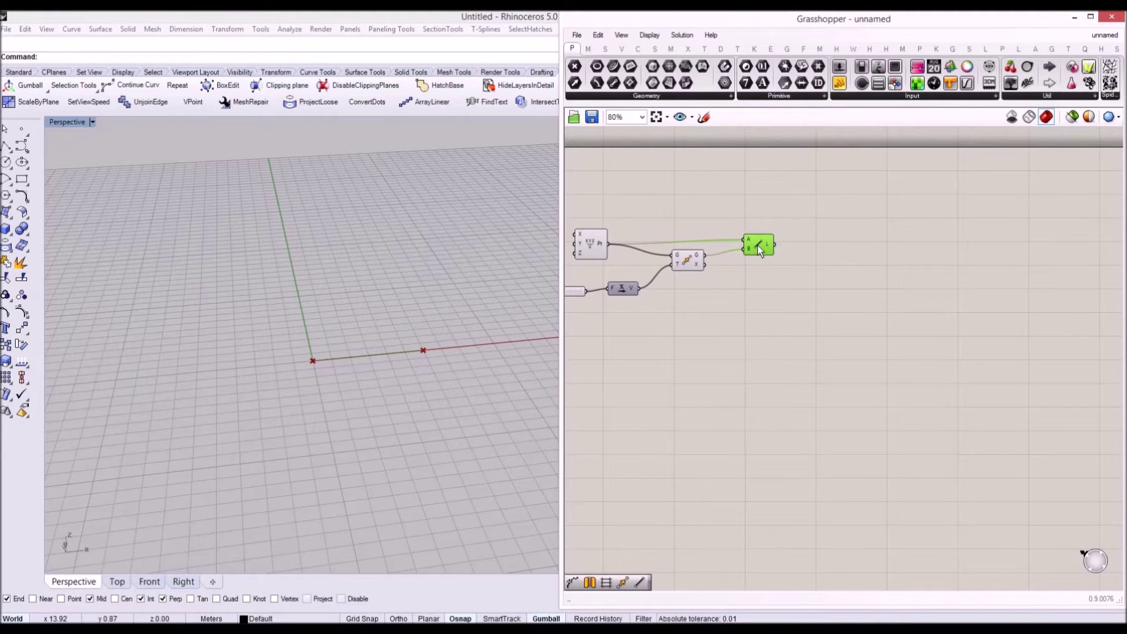
Step: Hide the construction grid in Rhino's Perspective viewport and frame the line
right_drag(335, 297, 356, 376)
scroll(341, 333, up, 2)
key(F7)
scroll(334, 343, down, 4)
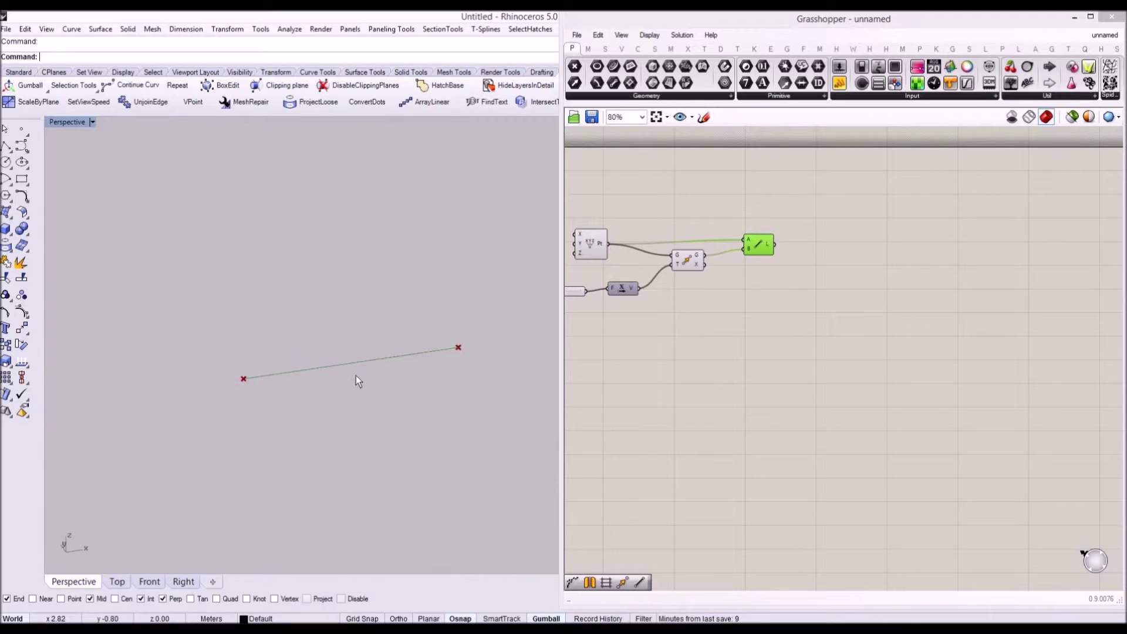
Step: Tidy the Move and Line components, then add a second Move component that takes the line as geometry
drag(753, 247, 683, 269)
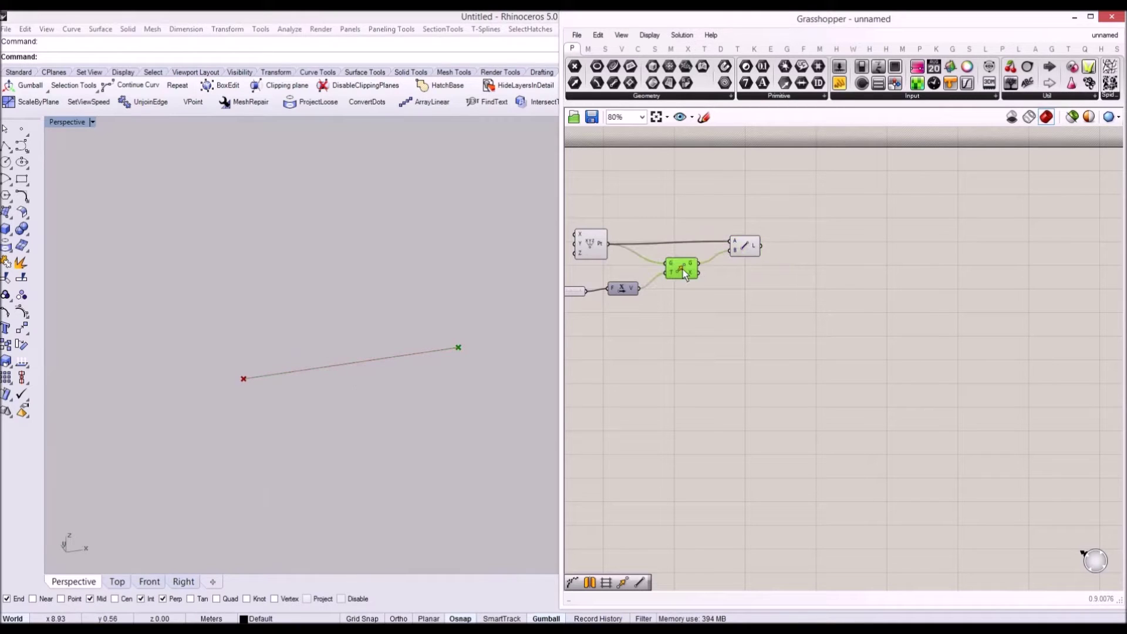
drag(745, 246, 733, 246)
click(813, 261)
right_drag(814, 265, 795, 270)
double_click(795, 270)
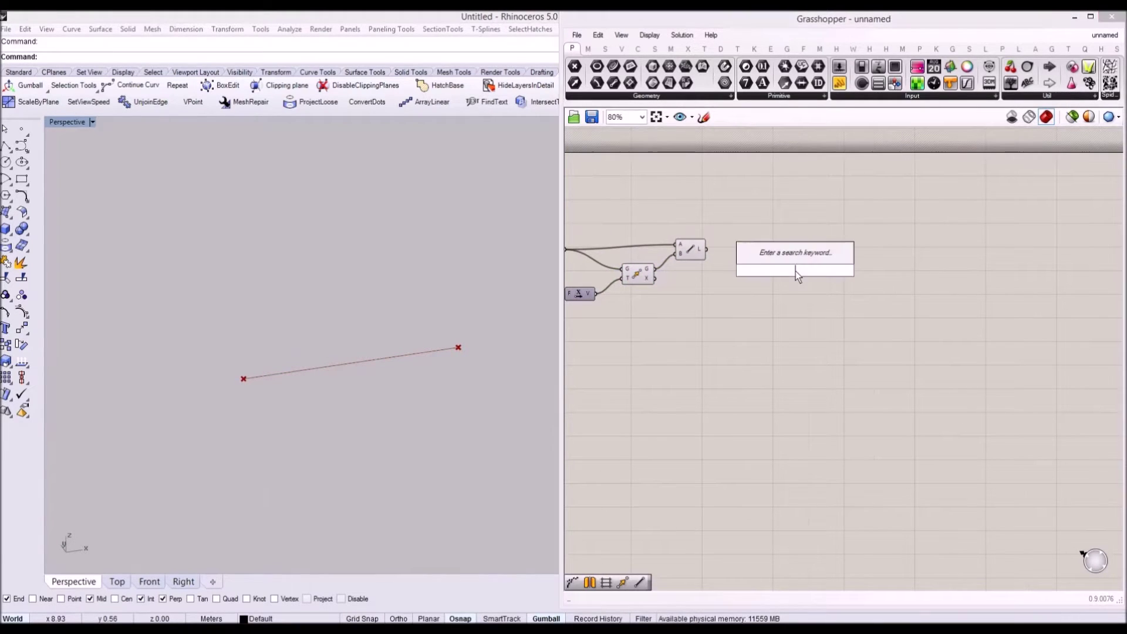
text(move)
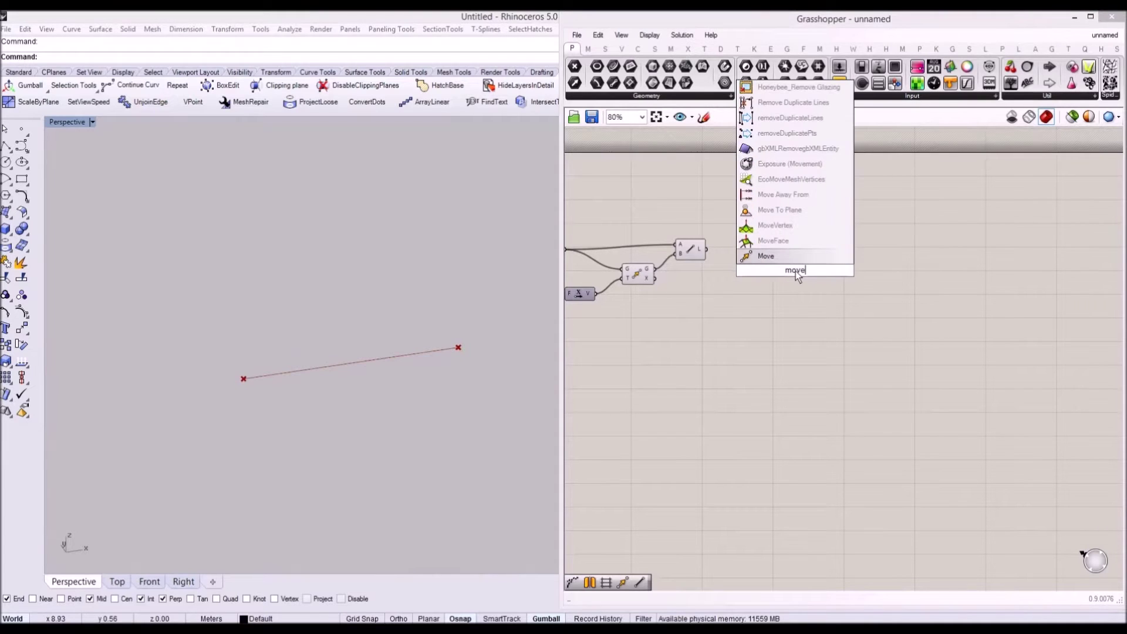
key(Return)
drag(779, 265, 755, 291)
Step: Add a Unit Z vector component and connect it to the second Move component's translation input
double_click(724, 283)
text(unit z)
key(Return)
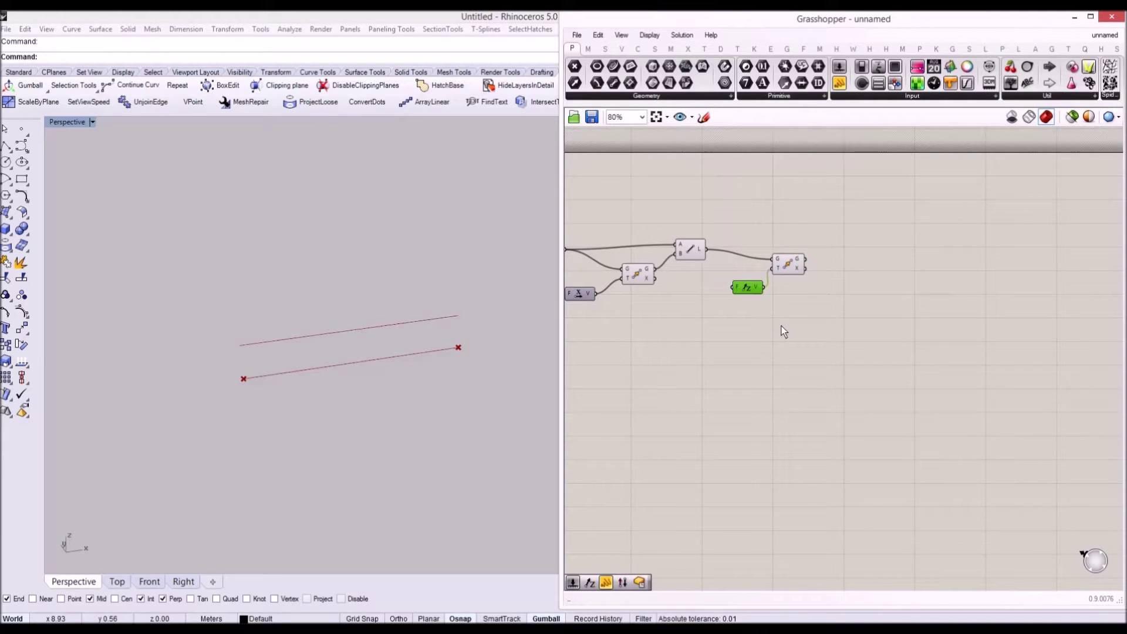
Step: Add a number slider defined as 1.0<1.5<5.0 and connect it to the Unit Z factor
right_drag(780, 332, 822, 300)
double_click(748, 318)
text(1.0<)
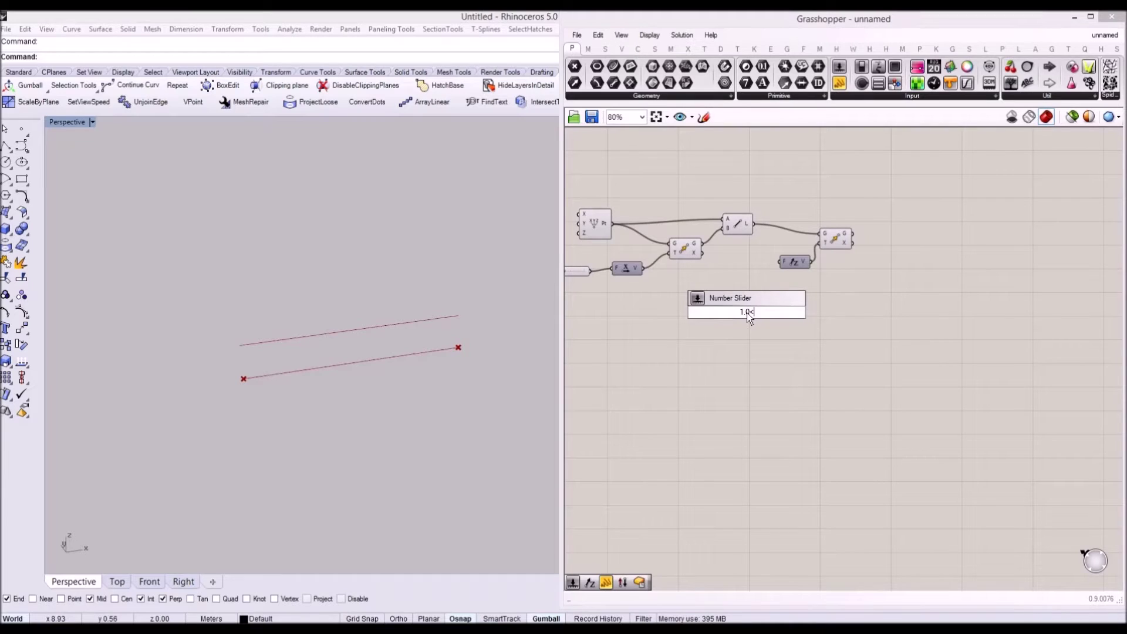
text(1.5<5.0)
key(Return)
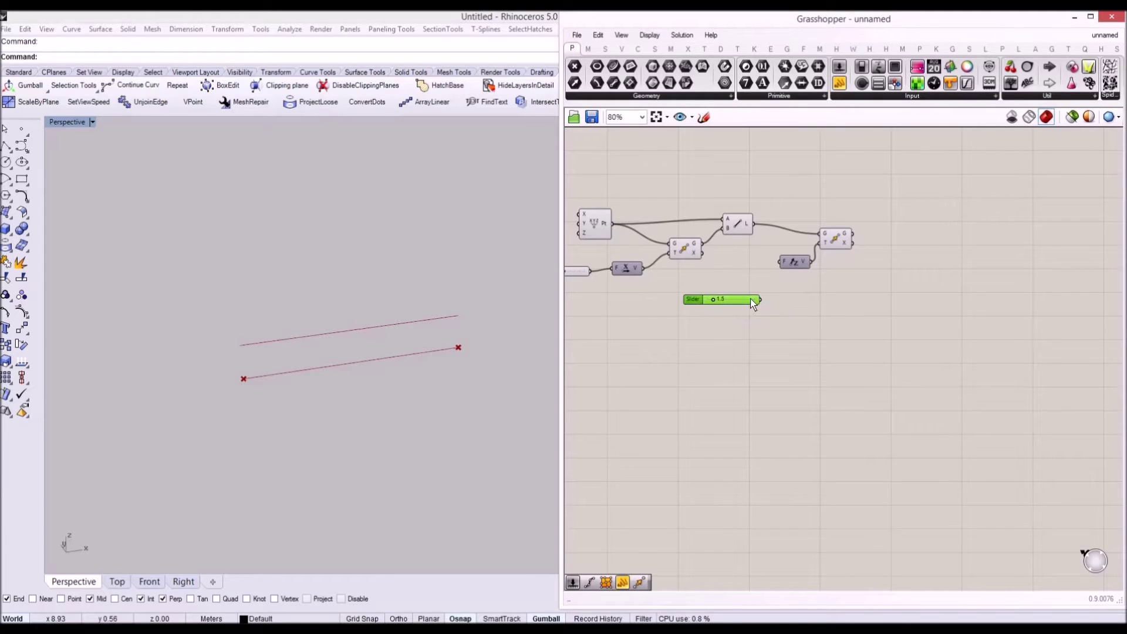
drag(759, 299, 800, 278)
Step: Shift the second Move component slightly and set the Unit Z factor slider to 1.5
drag(833, 236, 844, 241)
scroll(720, 300, up, 2)
mouse_move(717, 300)
mouse_down()
mouse_move(767, 302)
mouse_move(732, 303)
mouse_up()
double_click(720, 299)
text(1.5)
click(751, 299)
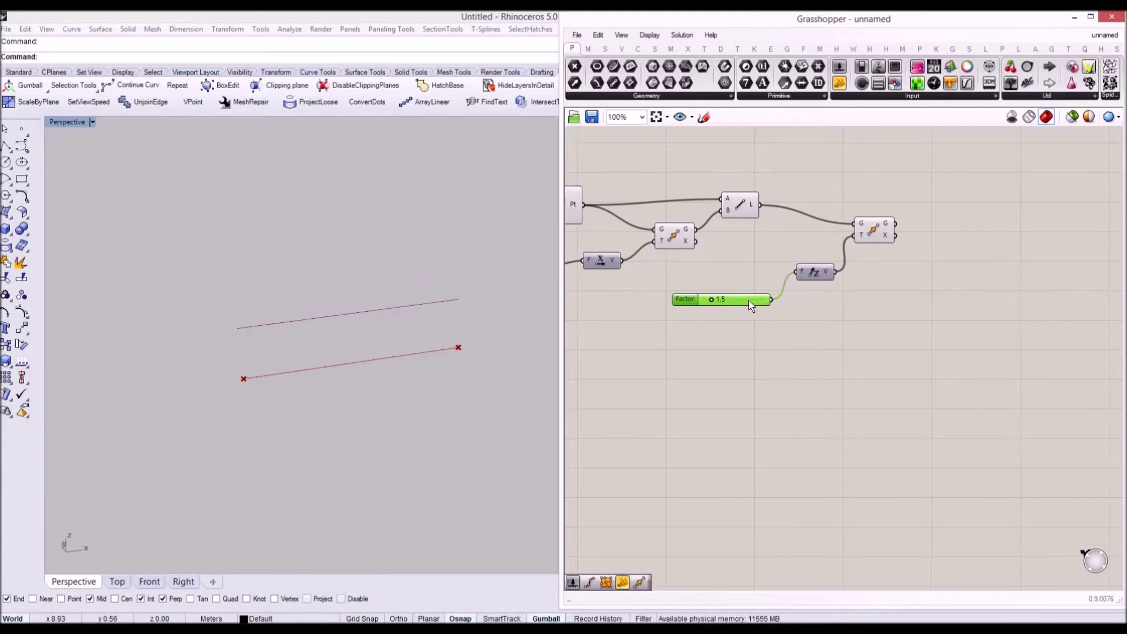
Step: Add a Divide Curve component to the canvas beyond the second Move component
click(875, 230)
right_drag(912, 250, 772, 272)
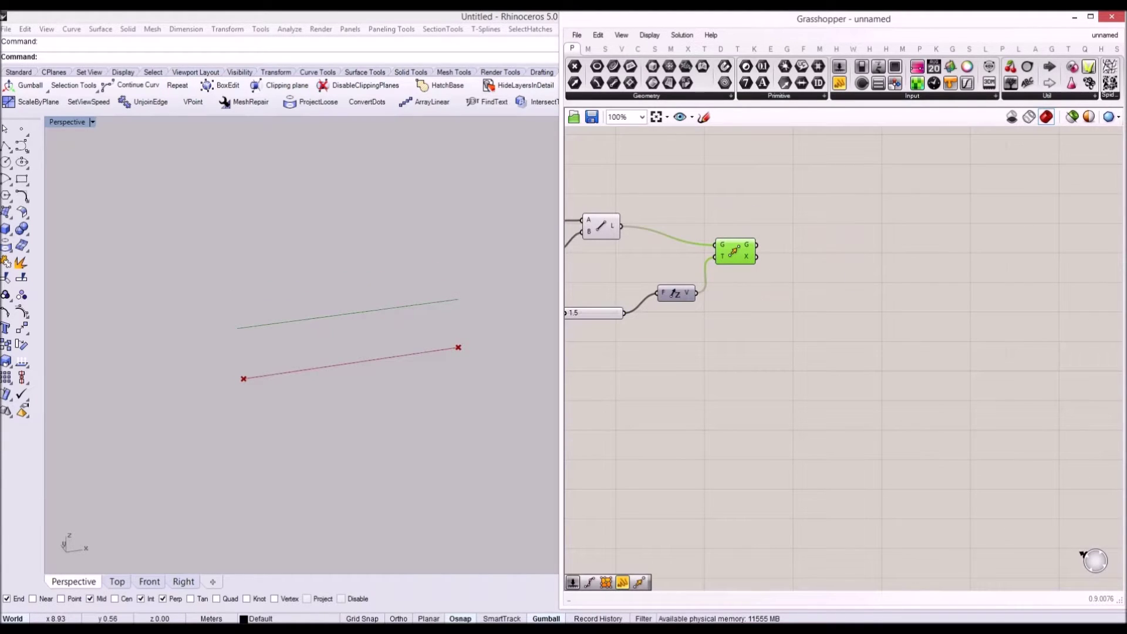
click(875, 289)
drag(734, 250, 744, 241)
double_click(857, 276)
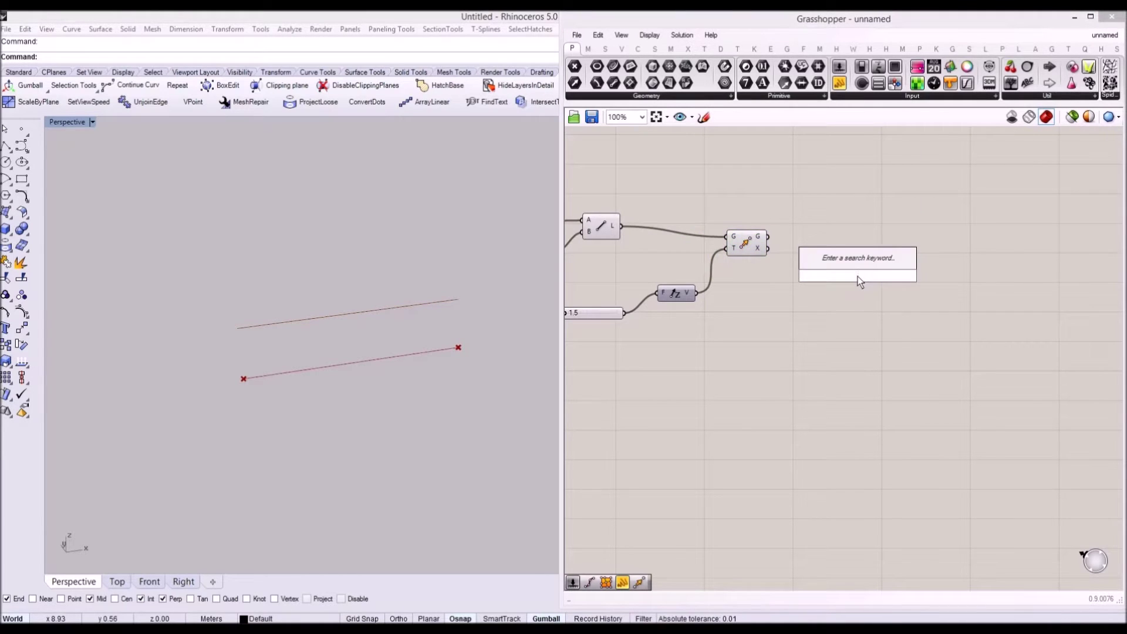
text(divid)
key(Return)
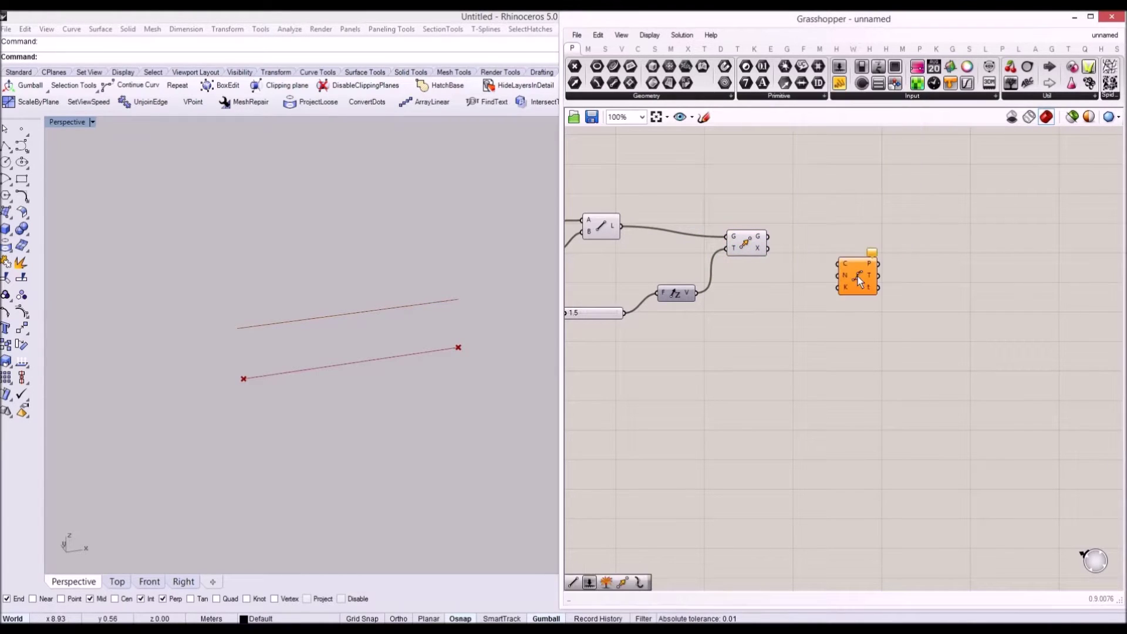
Step: Connect both the original line and the moved line to the Divide Curve component's curve input
right_drag(743, 233, 792, 239)
drag(670, 231, 919, 229)
shift+drag(839, 242, 903, 221)
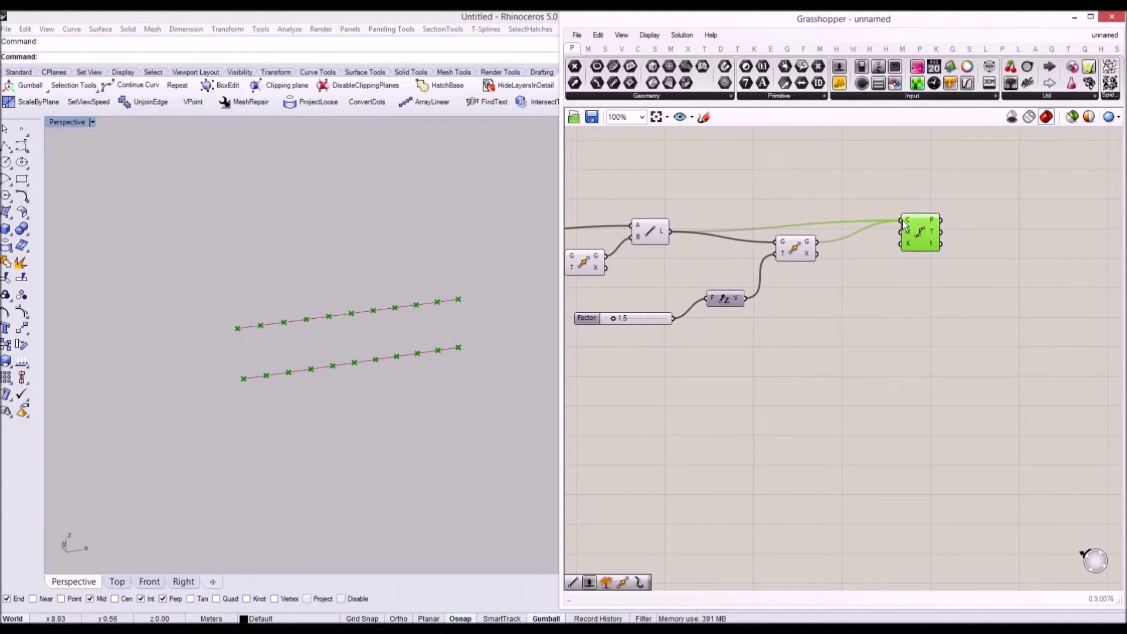
Step: Add a number slider with value 10 and connect it to the Divide Curve component's count input
double_click(887, 277)
text(slider)
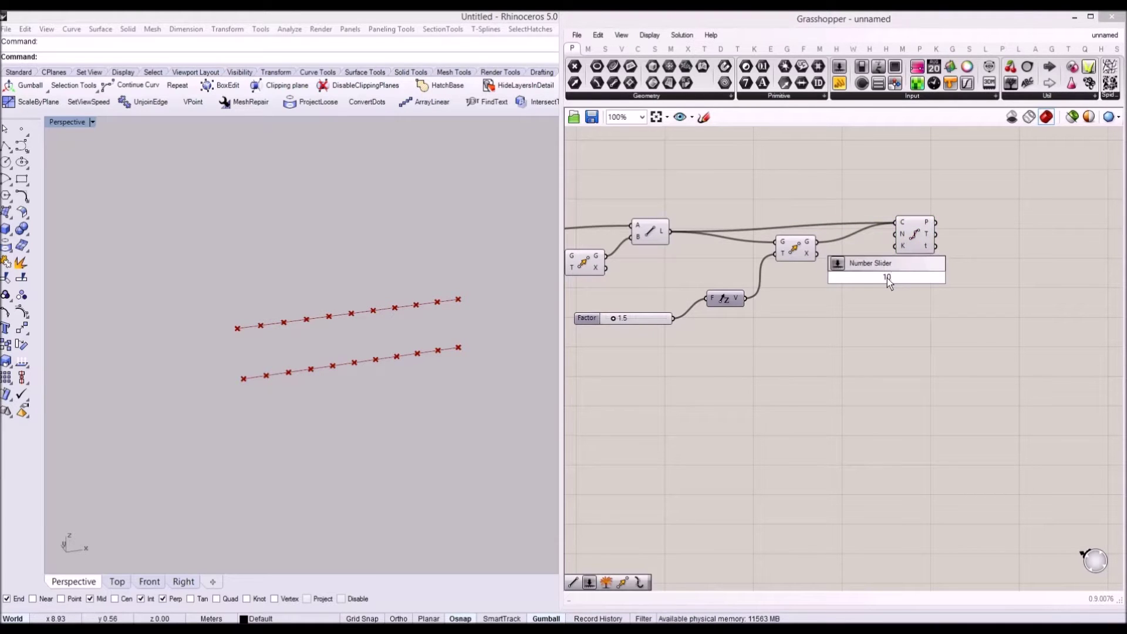
key(Return)
drag(891, 283, 924, 262)
mouse_move(863, 301)
mouse_down()
mouse_move(828, 303)
mouse_move(853, 306)
mouse_move(849, 295)
mouse_up()
drag(909, 269, 918, 260)
Step: Set the Count slider of the Divide Curve component to 8
right_drag(886, 274, 822, 285)
drag(820, 304, 805, 305)
click(866, 263)
right_drag(893, 269, 818, 259)
click(801, 256)
Step: Rearrange the Line, second Move and Divide Curve components and inspect the list structure of the division points
mouse_move(720, 242)
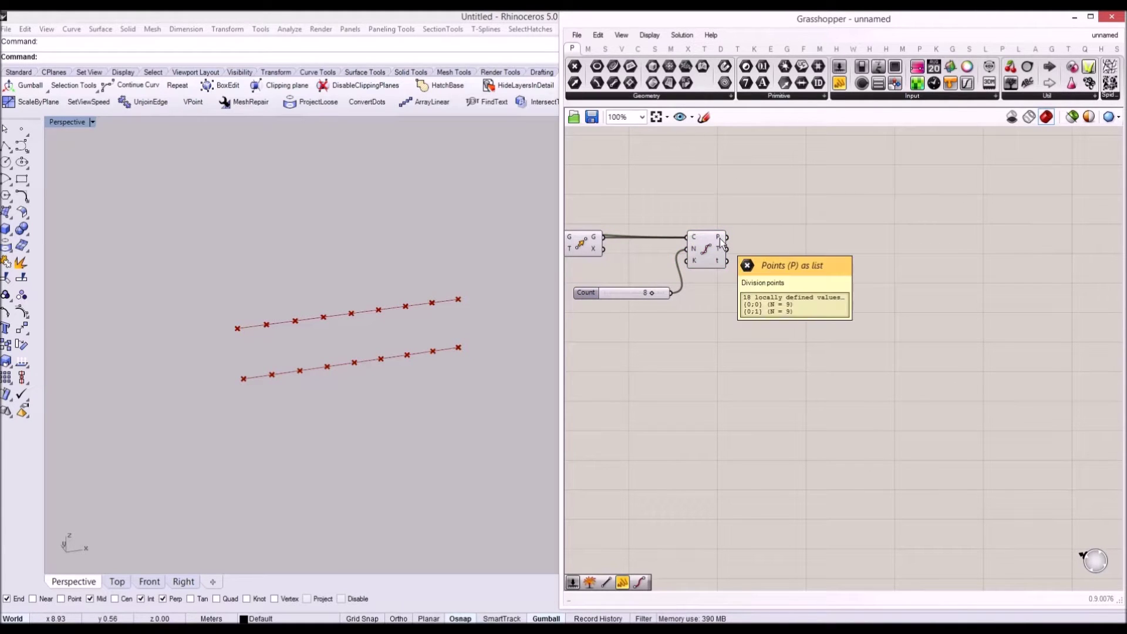
right_drag(697, 234, 867, 247)
drag(616, 235, 686, 217)
drag(749, 253, 752, 260)
drag(875, 262, 889, 249)
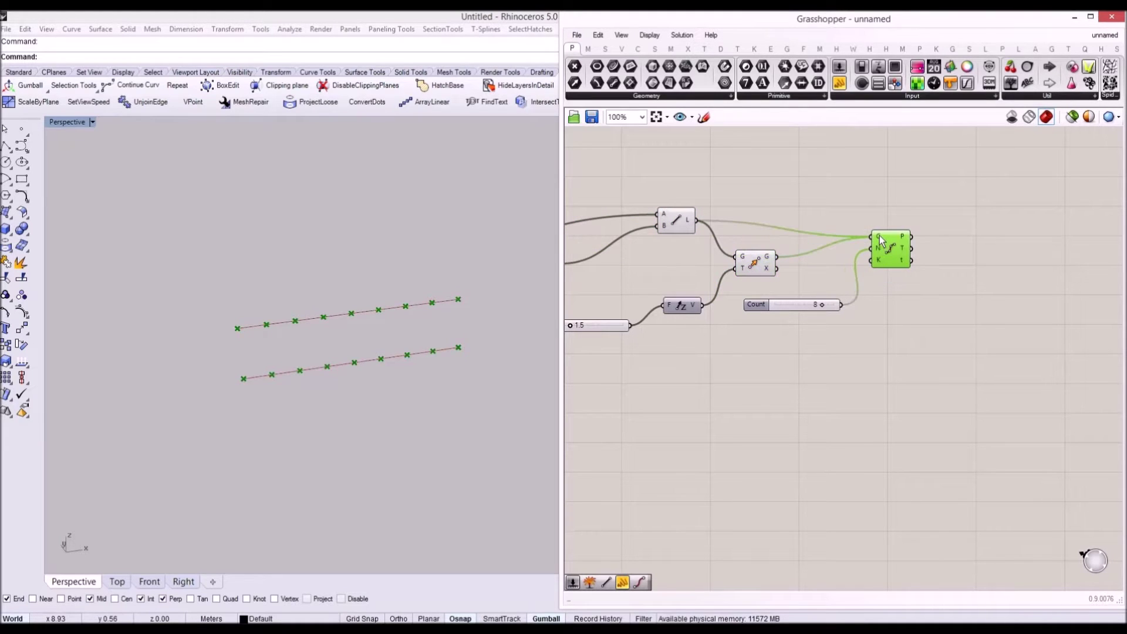
mouse_move(881, 241)
scroll(898, 241, up, 3)
mouse_move(825, 252)
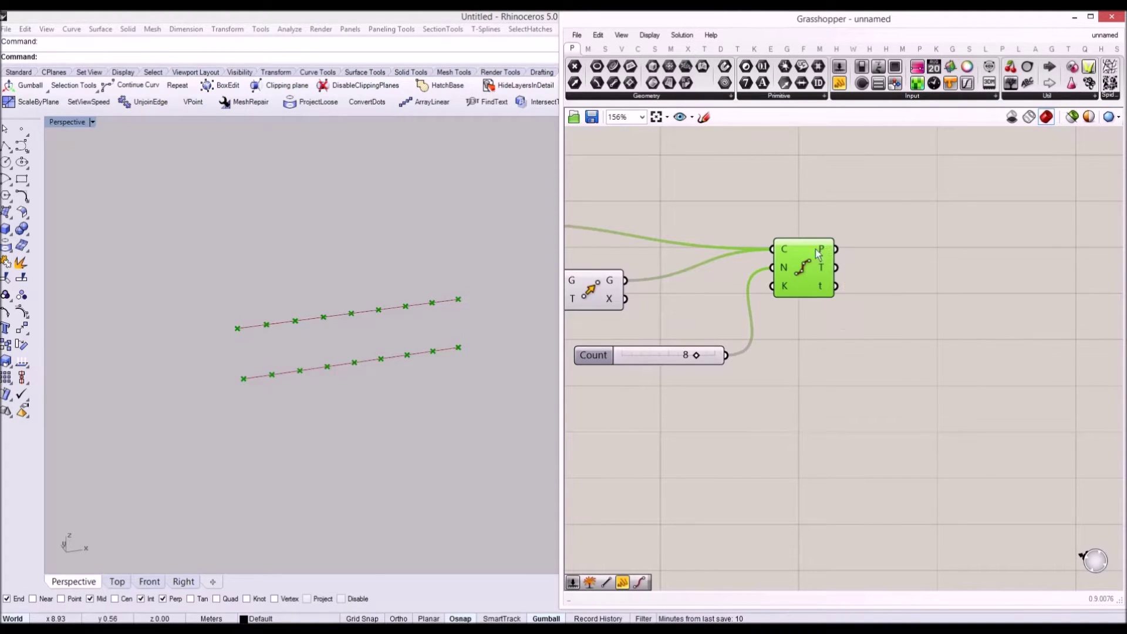
drag(825, 251, 808, 260)
mouse_move(808, 260)
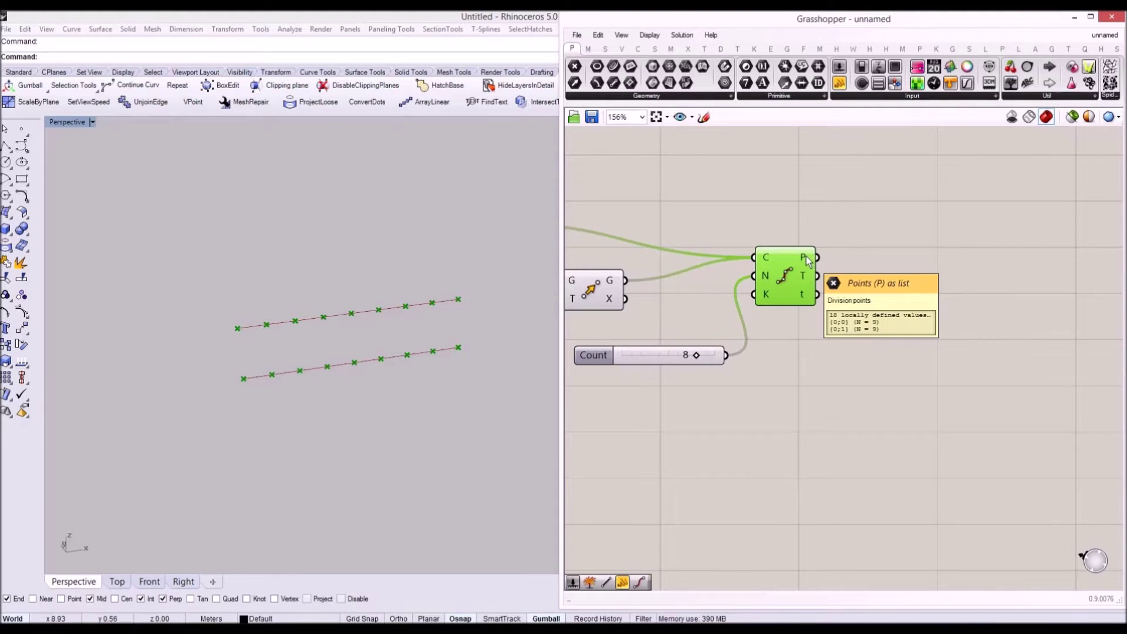
Step: Add an Explode Tree component fed by the division points, with outputs for branches {0;0} and {0;1}, and align it with Divide Curve
right_drag(904, 250, 795, 248)
double_click(795, 248)
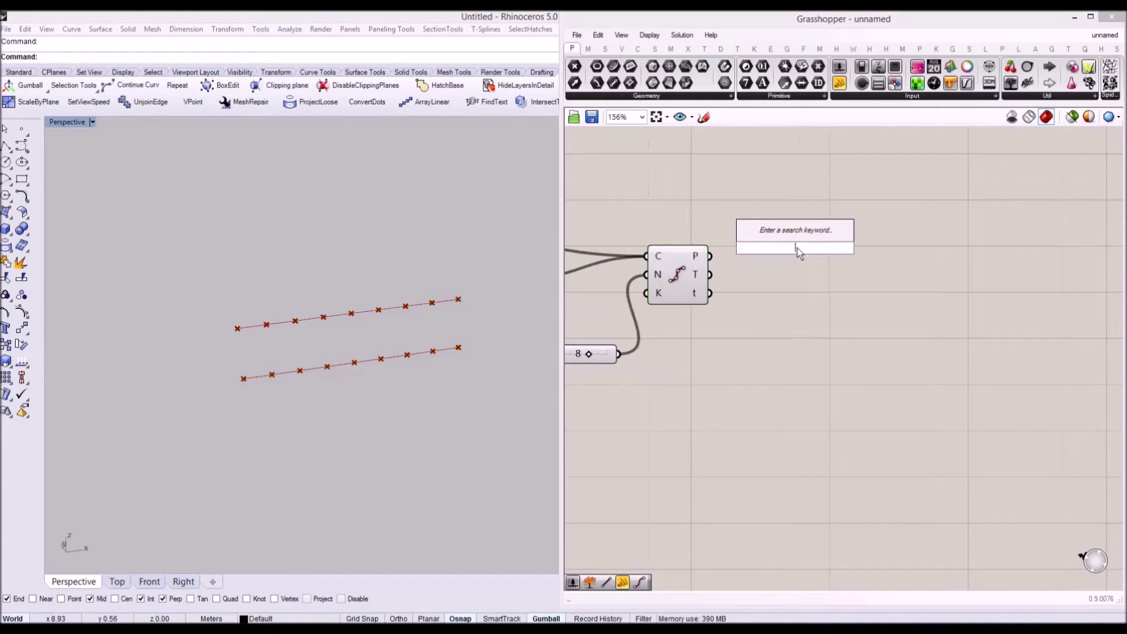
text(explode tree)
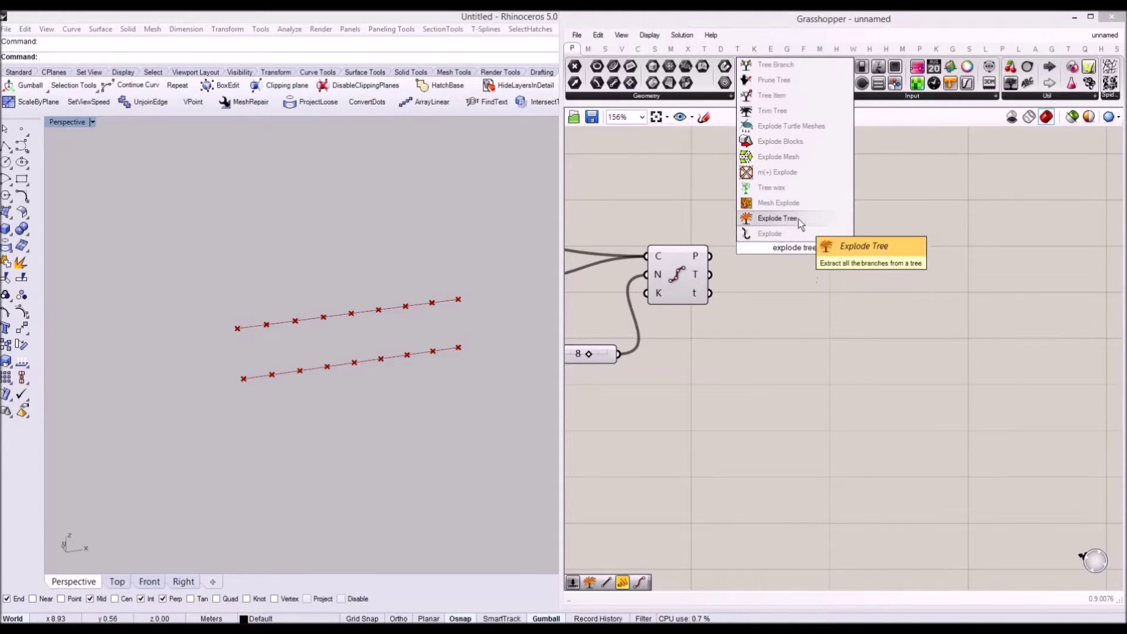
click(798, 220)
drag(704, 253, 704, 253)
drag(787, 248, 772, 247)
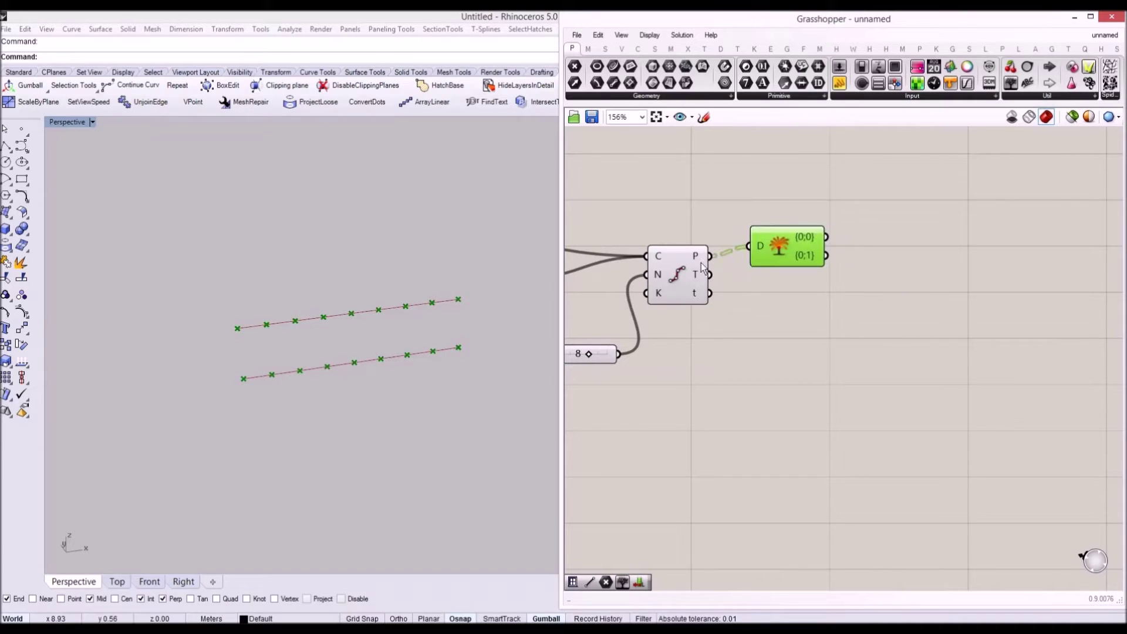
drag(698, 261, 689, 258)
click(806, 244)
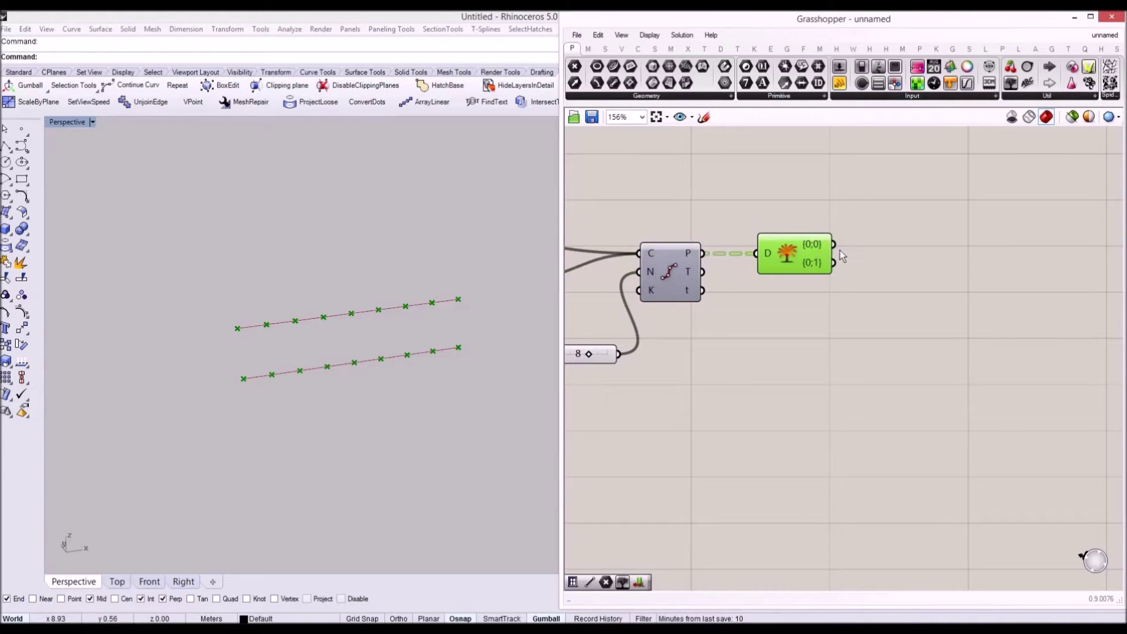
right_drag(840, 250, 727, 254)
scroll(706, 247, up, 1)
right_drag(802, 250, 752, 246)
scroll(776, 251, down, 1)
drag(659, 251, 650, 251)
right_drag(648, 253, 676, 251)
right_drag(332, 273, 331, 300)
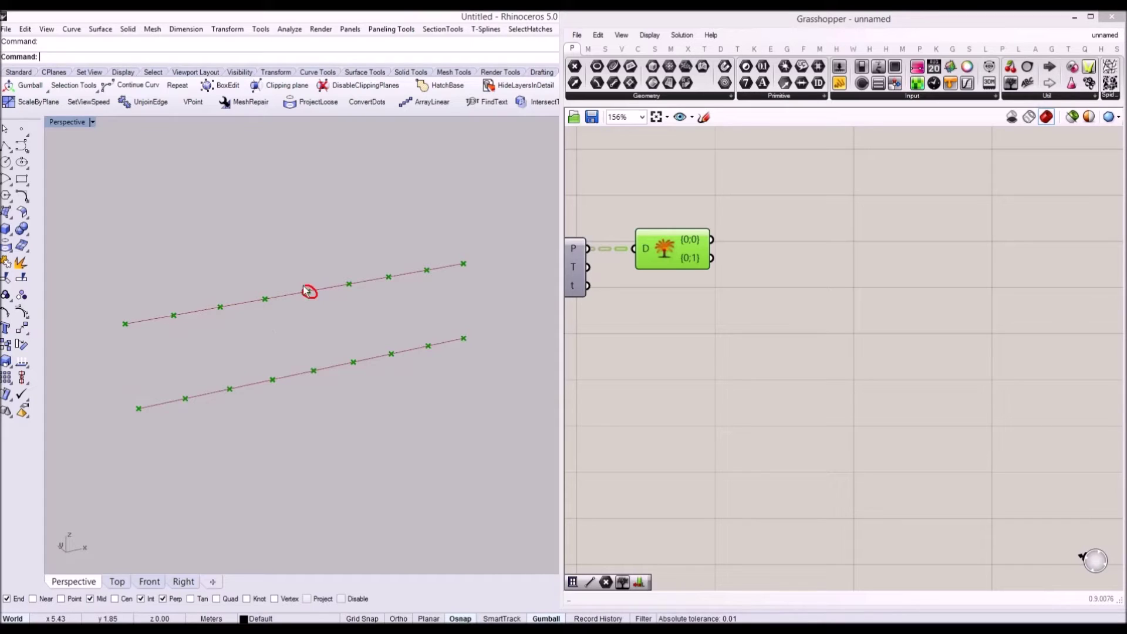
click(313, 373)
mouse_move(280, 311)
mouse_down()
mouse_move(92, 344)
mouse_move(205, 295)
mouse_up()
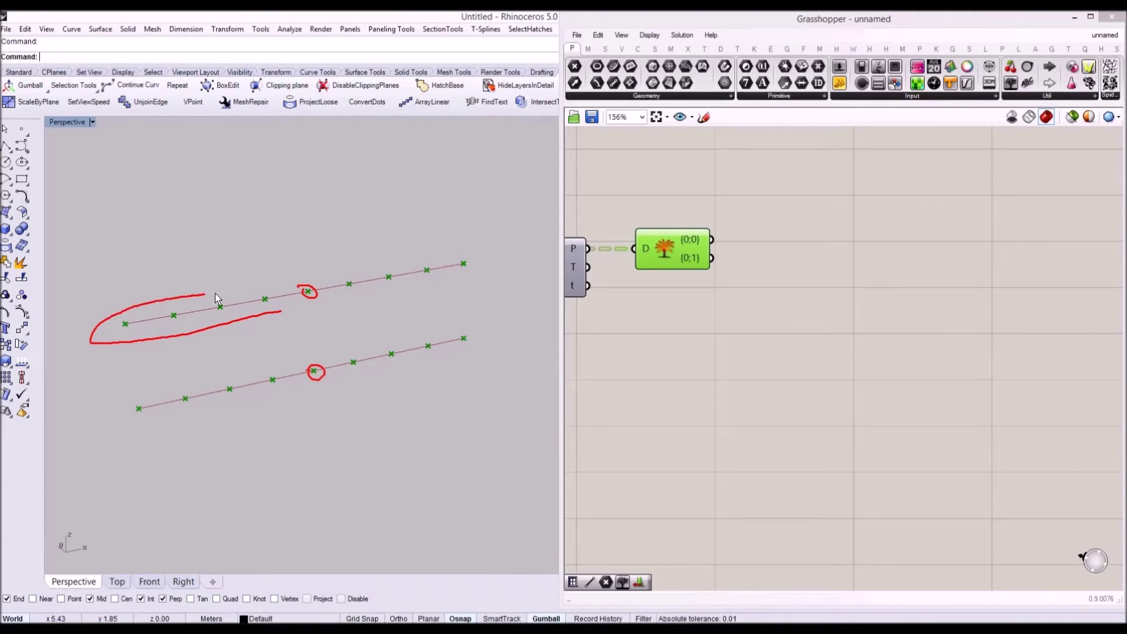
mouse_move(392, 270)
mouse_down()
mouse_move(383, 297)
mouse_move(454, 256)
mouse_move(371, 264)
mouse_up()
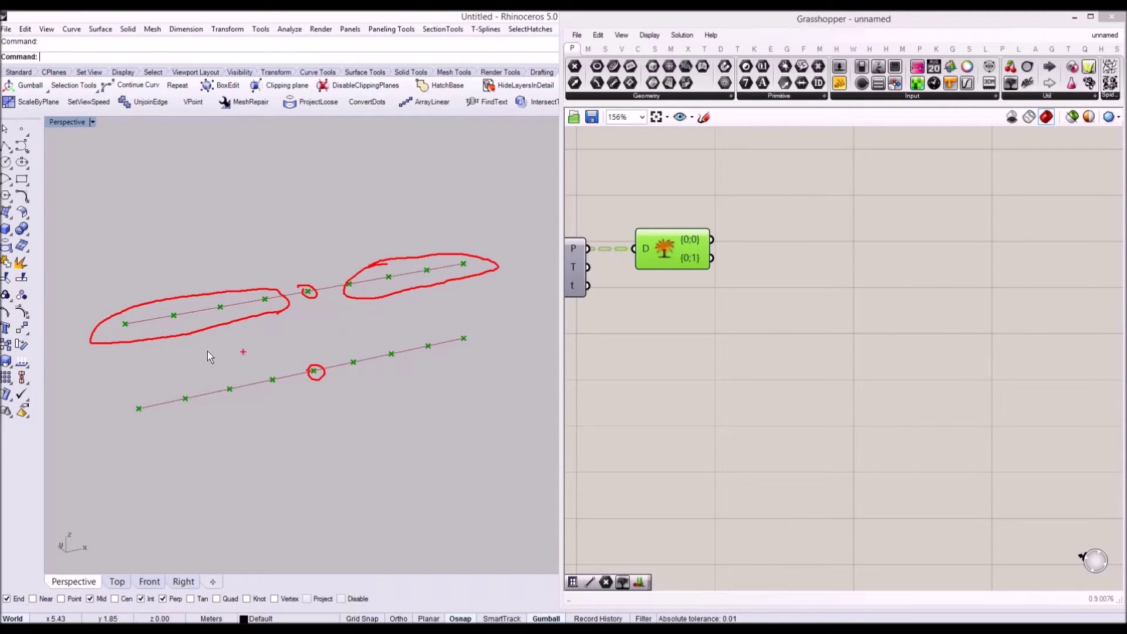
drag(221, 379, 223, 382)
mouse_move(213, 306)
mouse_down()
mouse_move(222, 333)
mouse_move(263, 362)
mouse_up()
drag(274, 314, 312, 368)
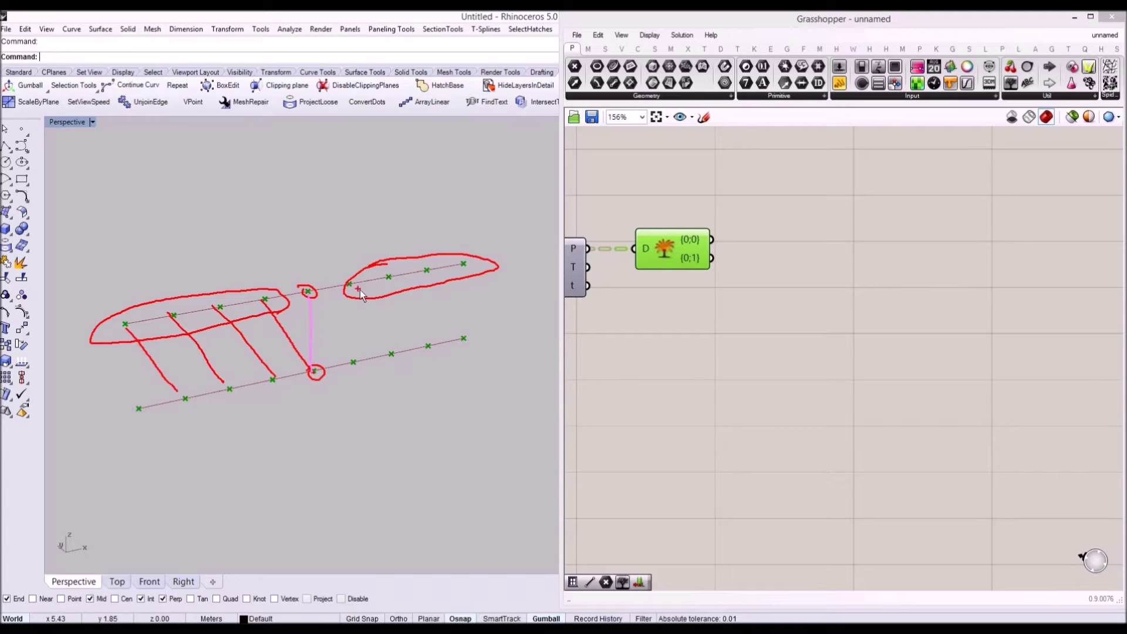
drag(349, 288, 315, 370)
drag(388, 284, 346, 362)
drag(423, 279, 386, 351)
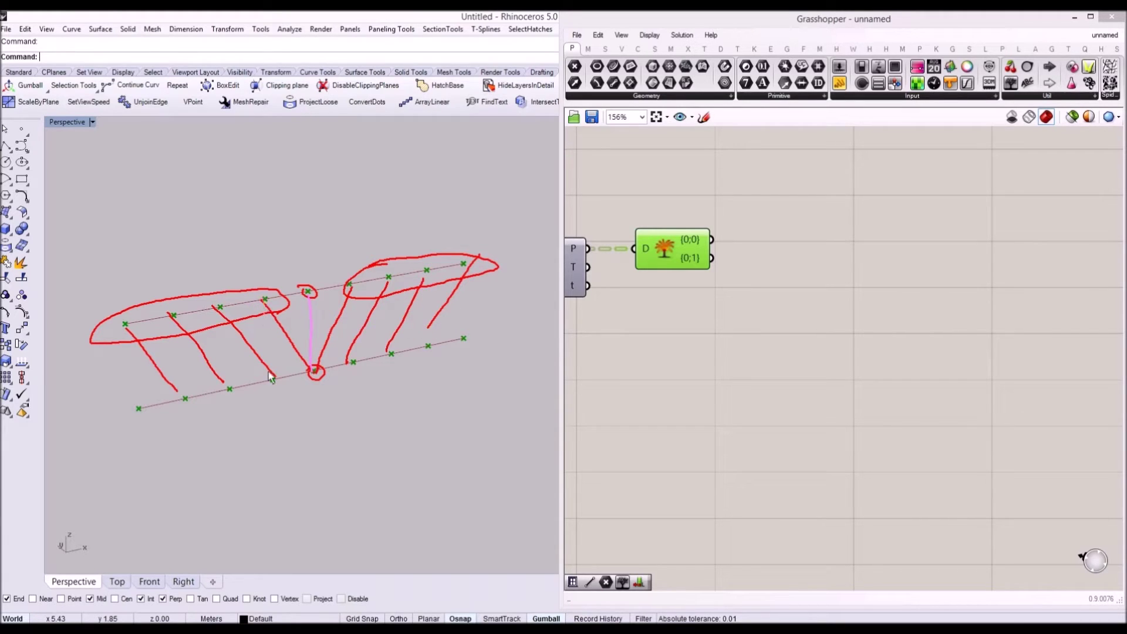
drag(221, 308, 227, 380)
drag(173, 315, 185, 398)
drag(125, 325, 139, 408)
drag(383, 355, 384, 358)
drag(426, 273, 428, 361)
mouse_move(675, 235)
mouse_down()
mouse_move(704, 228)
mouse_move(702, 243)
mouse_up()
mouse_move(117, 271)
mouse_down()
mouse_move(104, 280)
mouse_move(128, 301)
mouse_up()
mouse_move(231, 415)
mouse_down()
mouse_move(283, 411)
mouse_move(328, 385)
mouse_up()
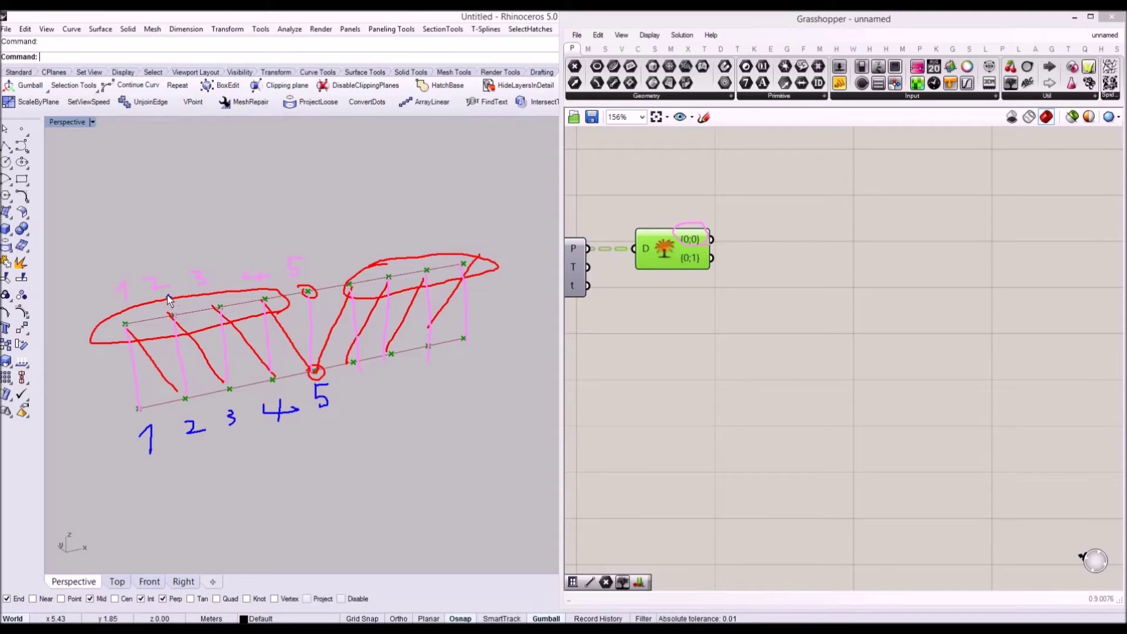
drag(147, 268, 156, 267)
mouse_move(200, 438)
mouse_down()
mouse_move(214, 448)
mouse_move(144, 441)
mouse_move(128, 451)
mouse_up()
drag(139, 425, 168, 451)
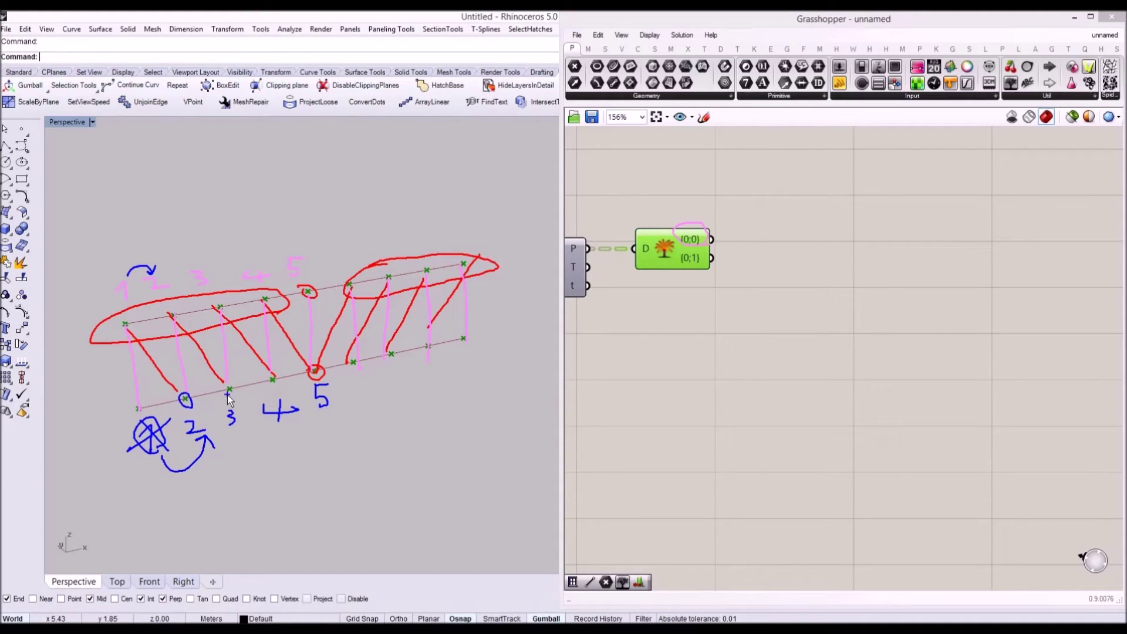
mouse_move(277, 369)
mouse_down()
mouse_move(267, 381)
mouse_move(282, 371)
mouse_up()
mouse_move(320, 368)
mouse_down()
mouse_move(324, 381)
mouse_move(308, 382)
mouse_move(314, 367)
mouse_up()
mouse_move(132, 321)
mouse_down()
mouse_move(121, 333)
mouse_move(130, 322)
mouse_up()
mouse_move(172, 312)
mouse_down()
mouse_move(167, 327)
mouse_move(174, 311)
mouse_move(273, 295)
mouse_up()
drag(314, 289, 285, 298)
drag(130, 330, 183, 394)
drag(174, 322, 231, 387)
drag(220, 307, 275, 376)
drag(265, 300, 327, 374)
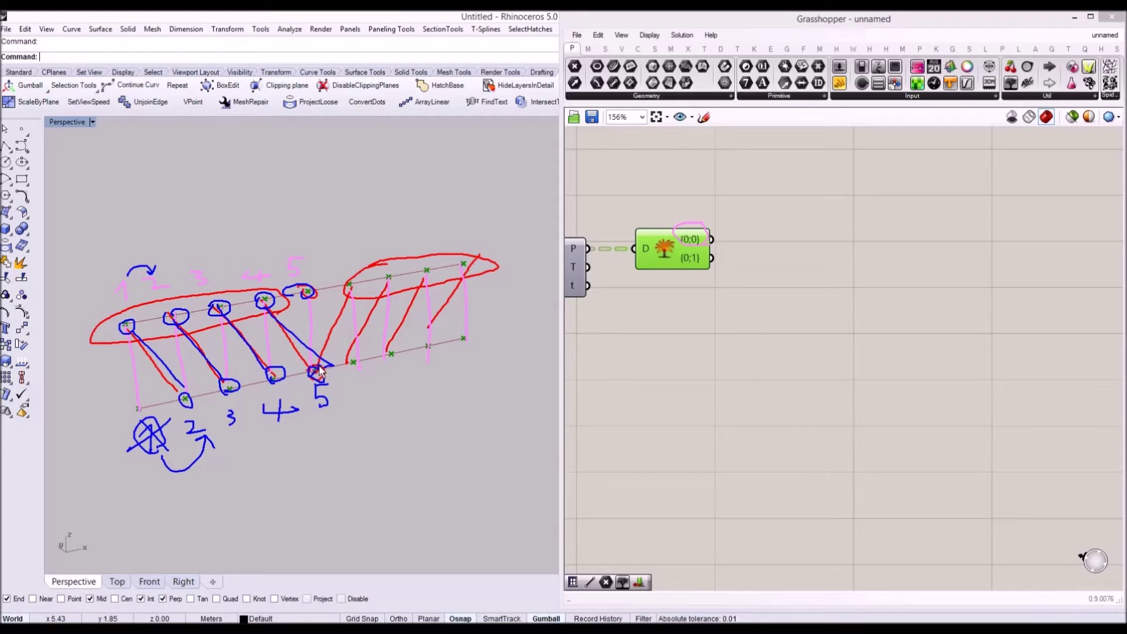
key(Escape)
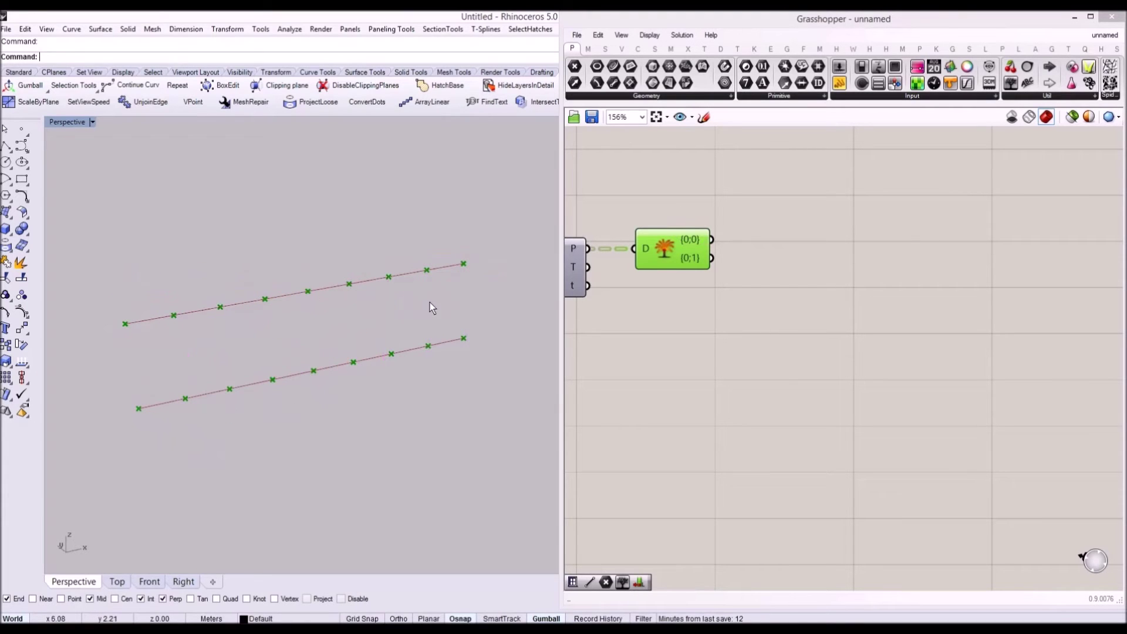
Step: Add a List Length component and feed it with the {0;1} branch of the Explode Tree component
click(605, 288)
right_drag(771, 259, 732, 263)
double_click(743, 254)
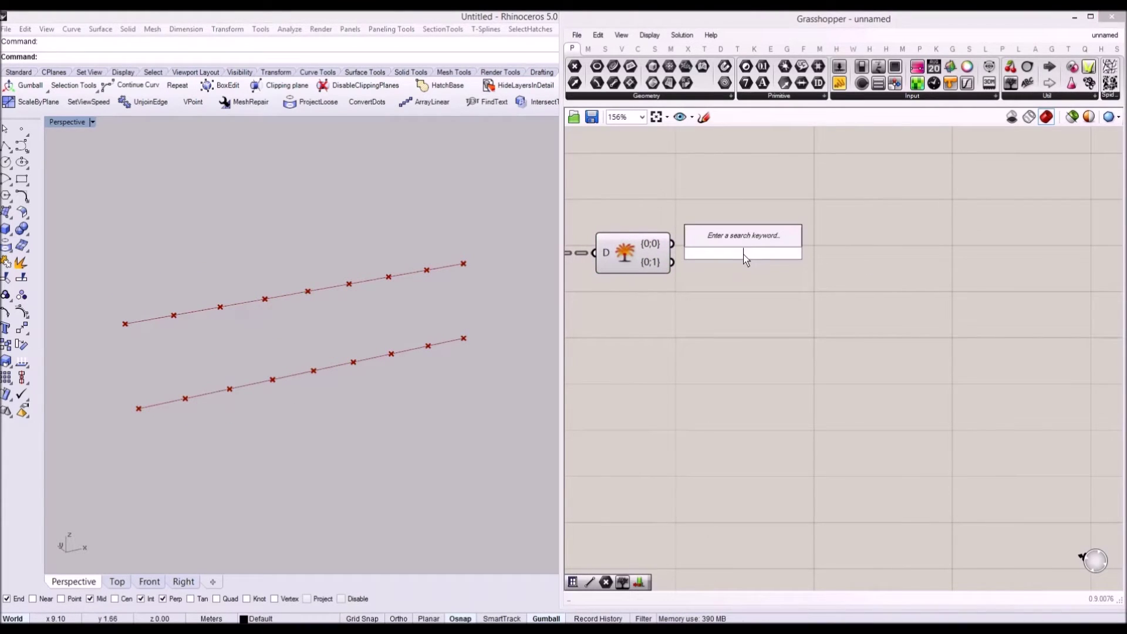
text(list len)
key(Return)
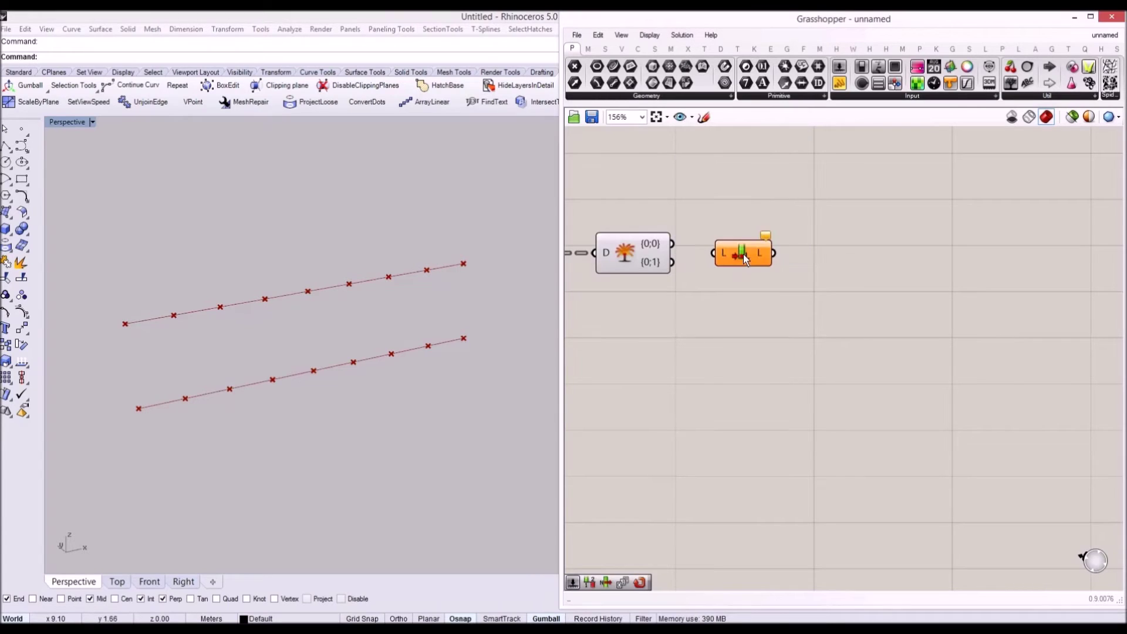
drag(673, 245, 738, 245)
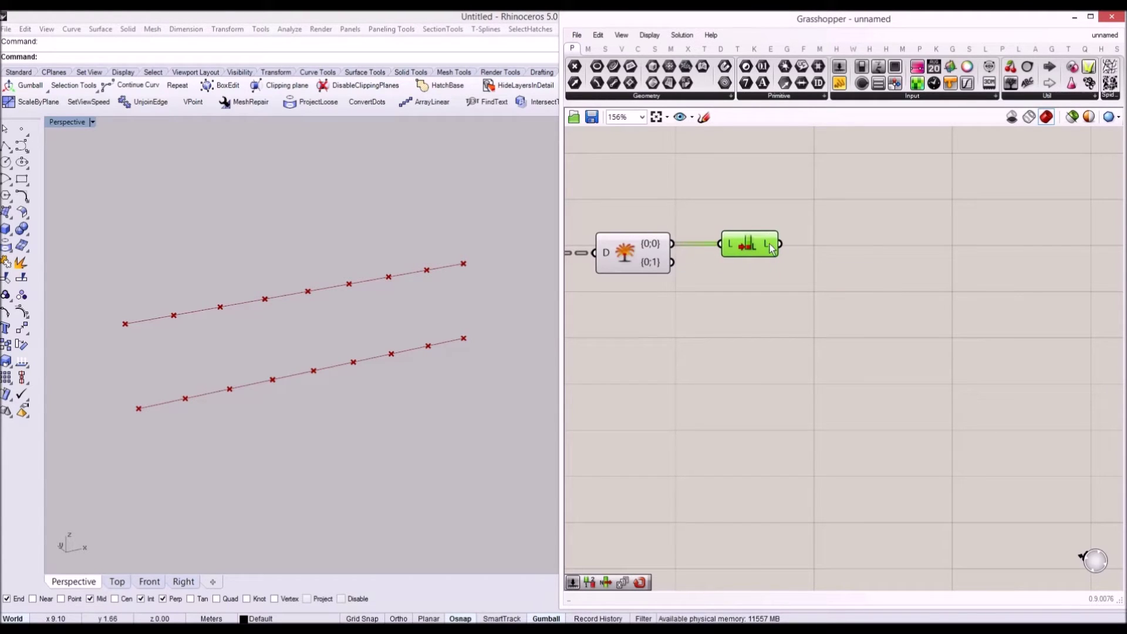
mouse_move(771, 248)
drag(672, 262, 745, 271)
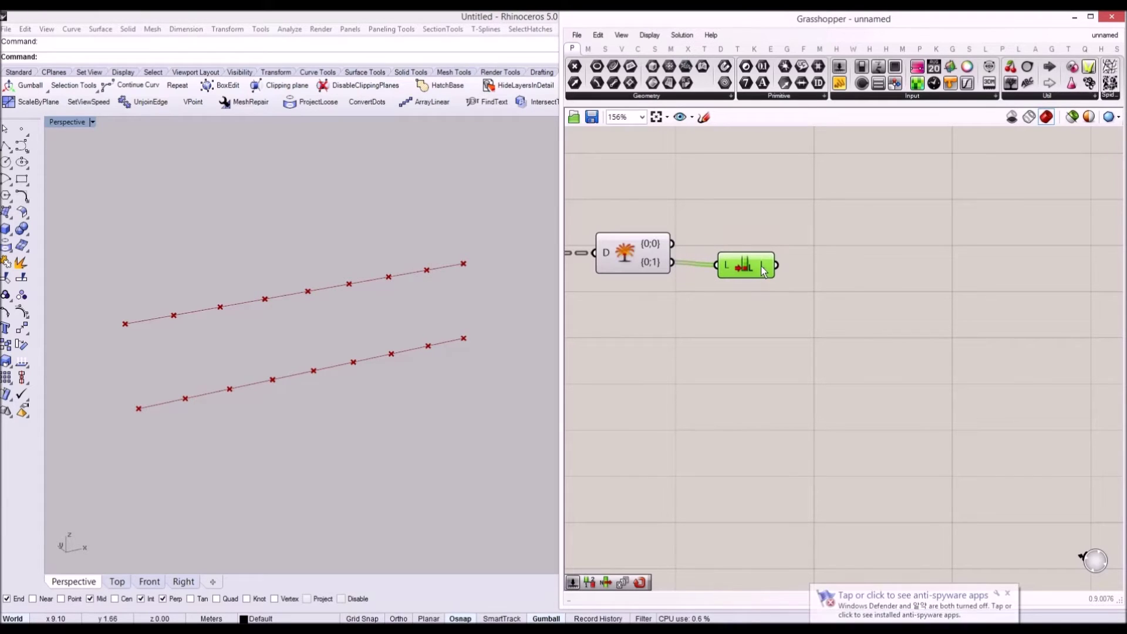
mouse_move(761, 266)
Step: Add a Split List component beyond List Length and connect the {0;0} branch to its list input
right_drag(742, 252, 720, 232)
scroll(733, 237, down, 1)
double_click(749, 242)
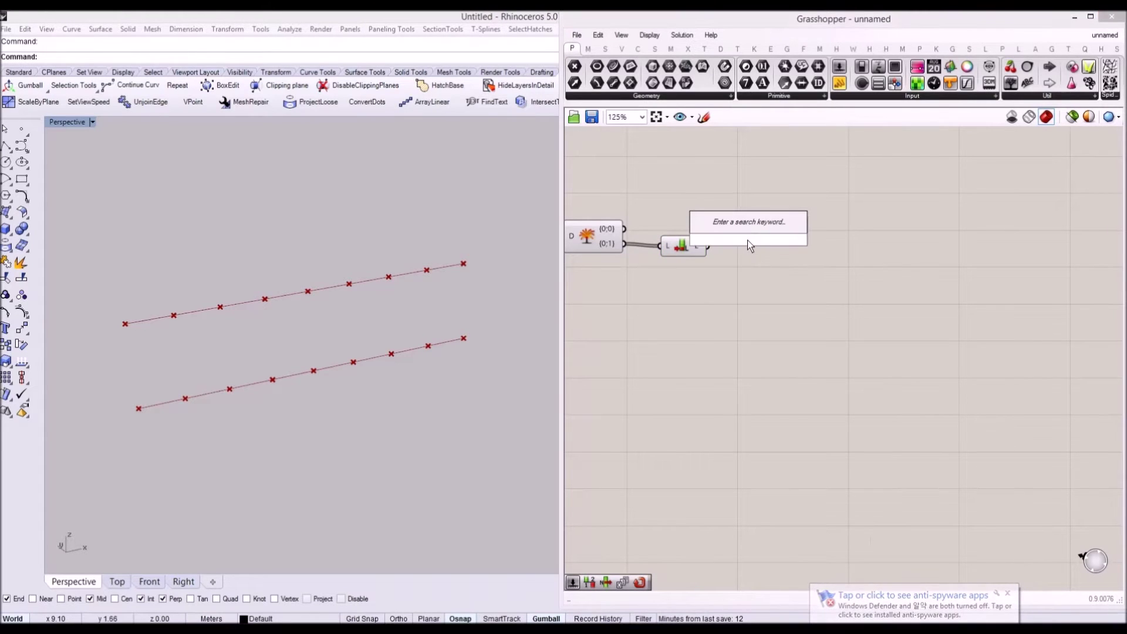
text(split list)
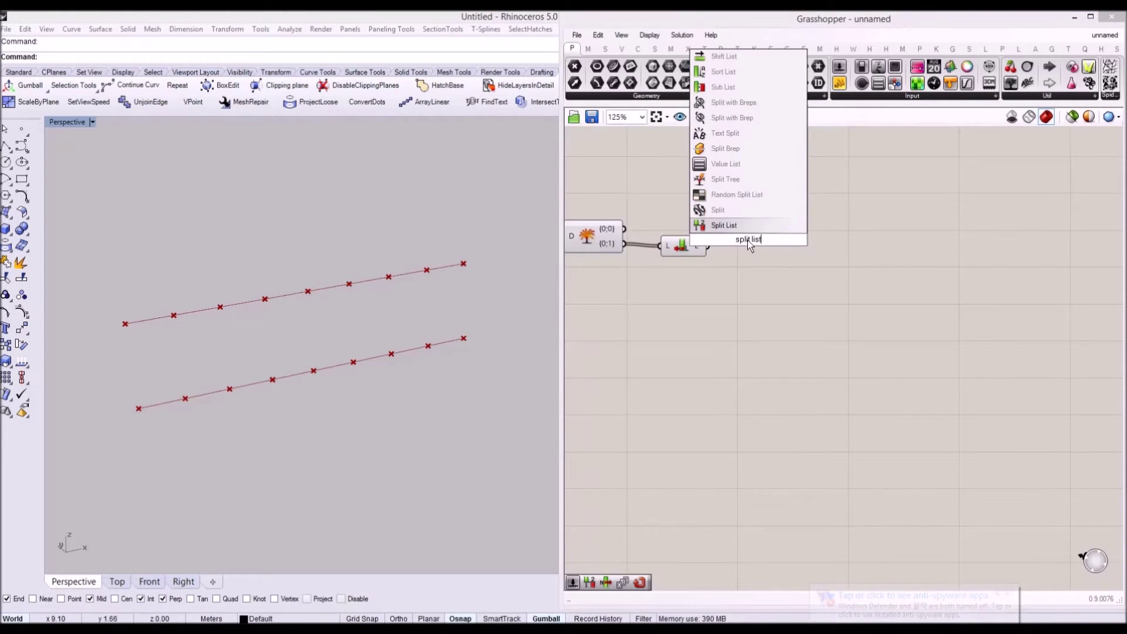
key(Return)
drag(749, 240, 784, 241)
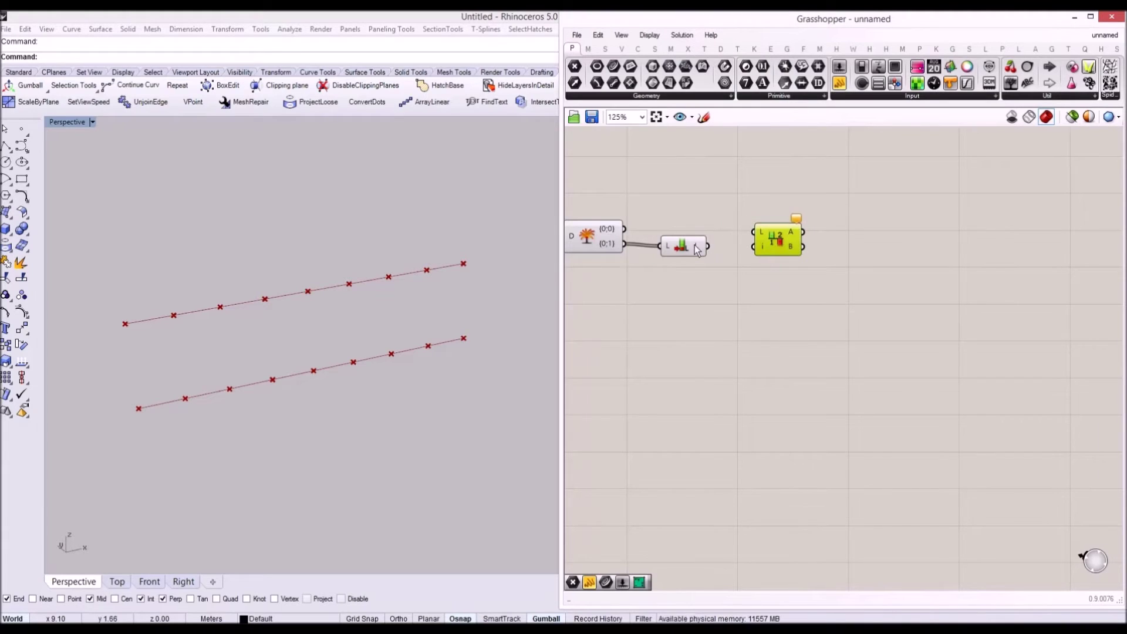
drag(695, 245, 688, 253)
drag(624, 229, 791, 247)
click(590, 233)
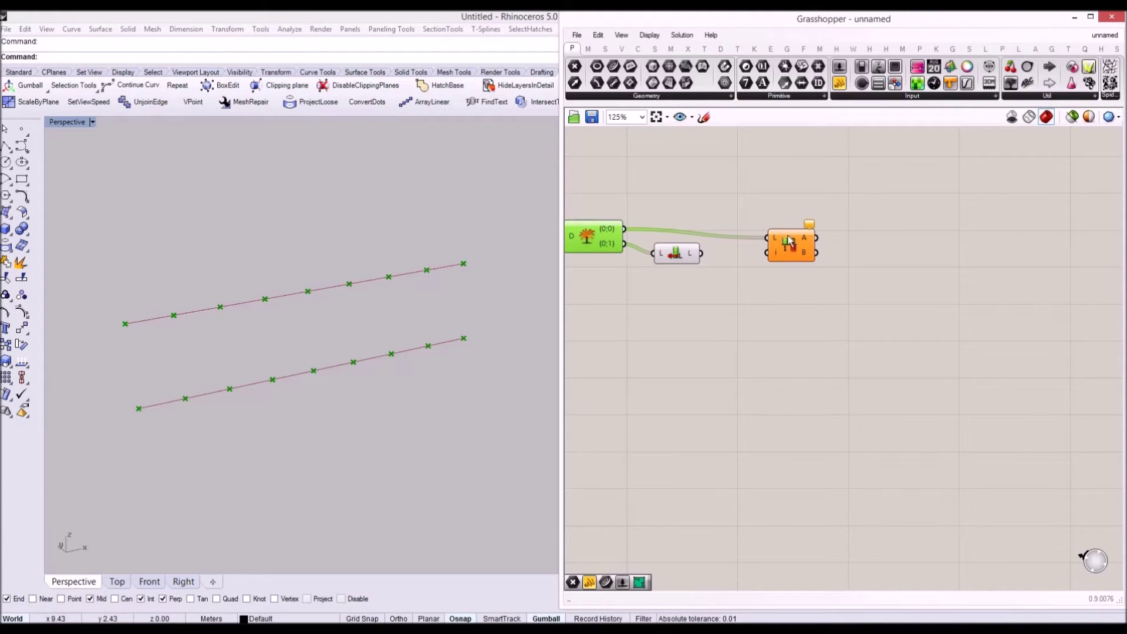
drag(791, 248, 792, 240)
scroll(766, 281, up, 2)
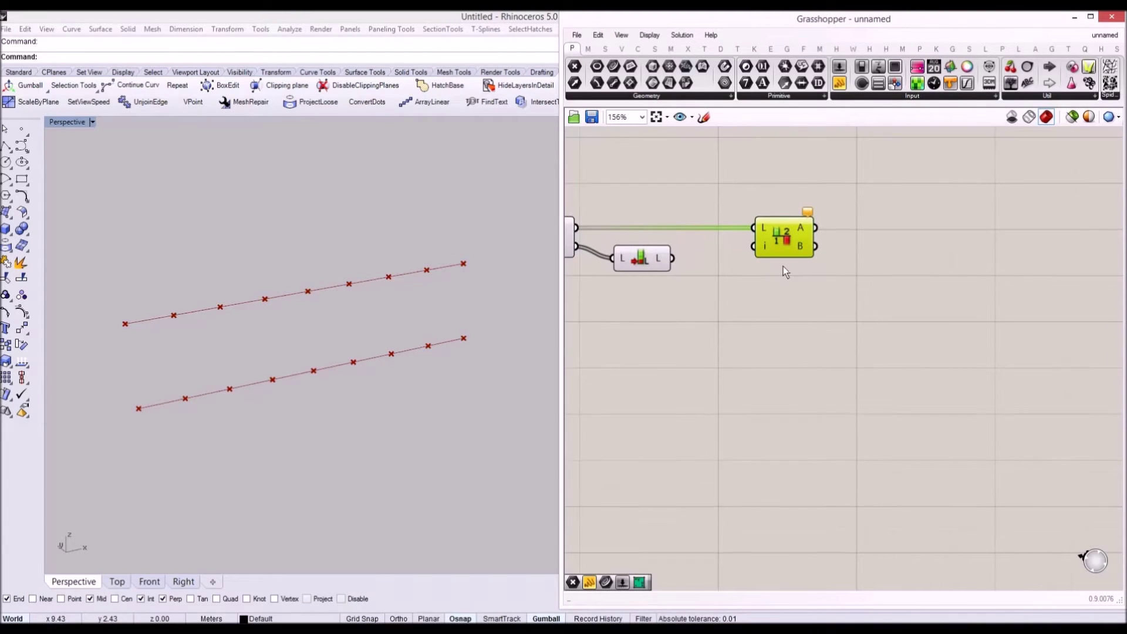
drag(767, 243, 745, 237)
Step: Set the expression ((x-1)/2)+1 on Split List's index input and connect the List Length output to it
right_click(745, 237)
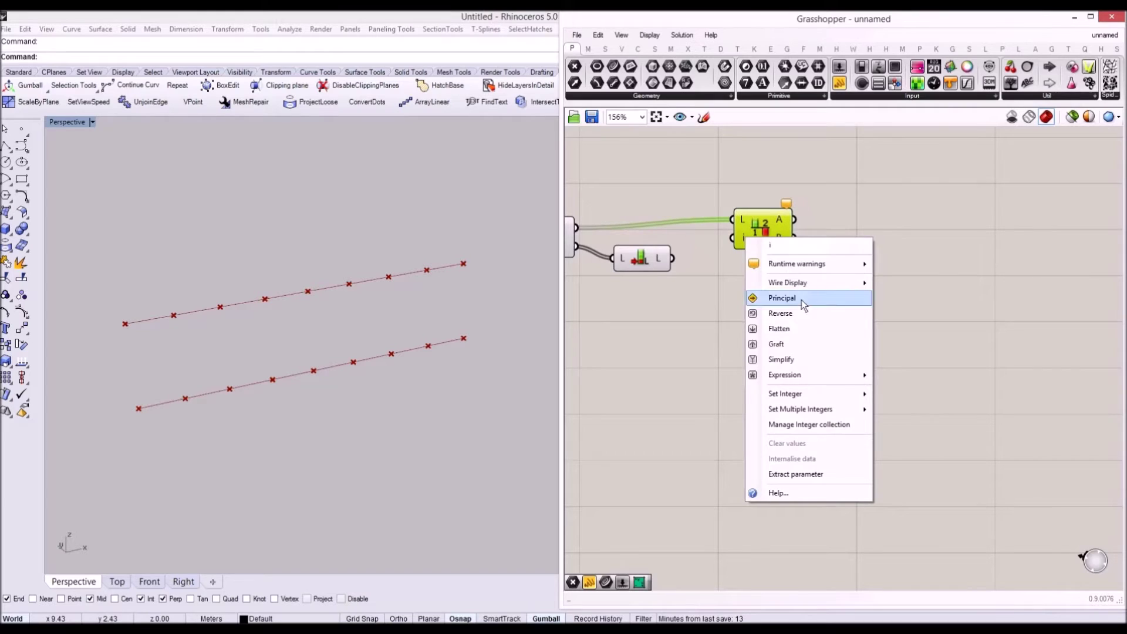
mouse_move(815, 376)
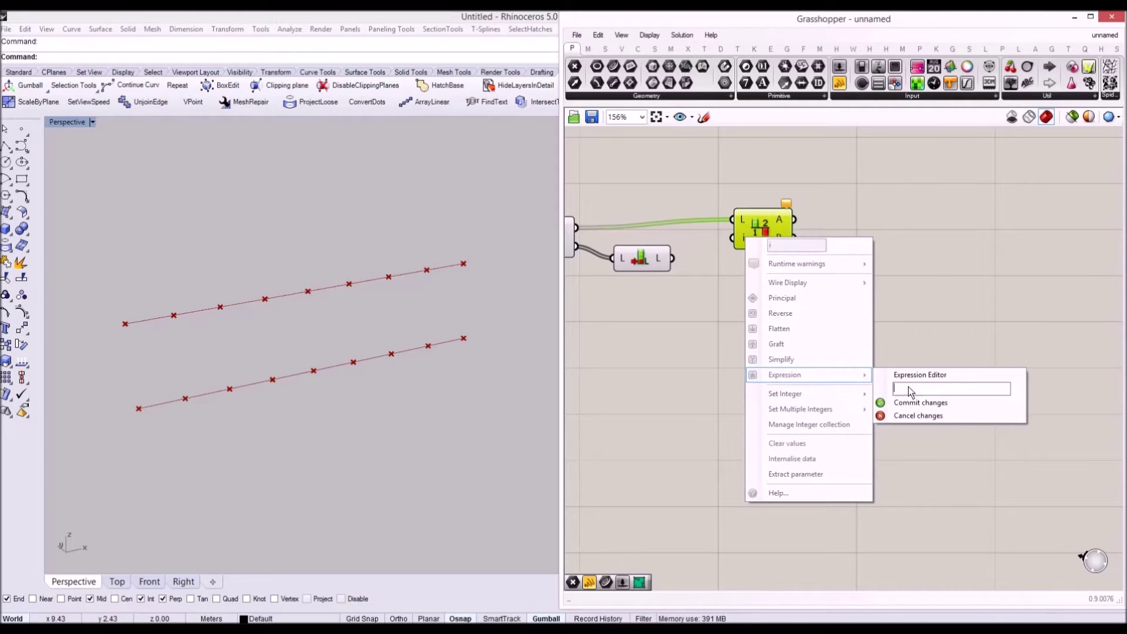
text((zx)
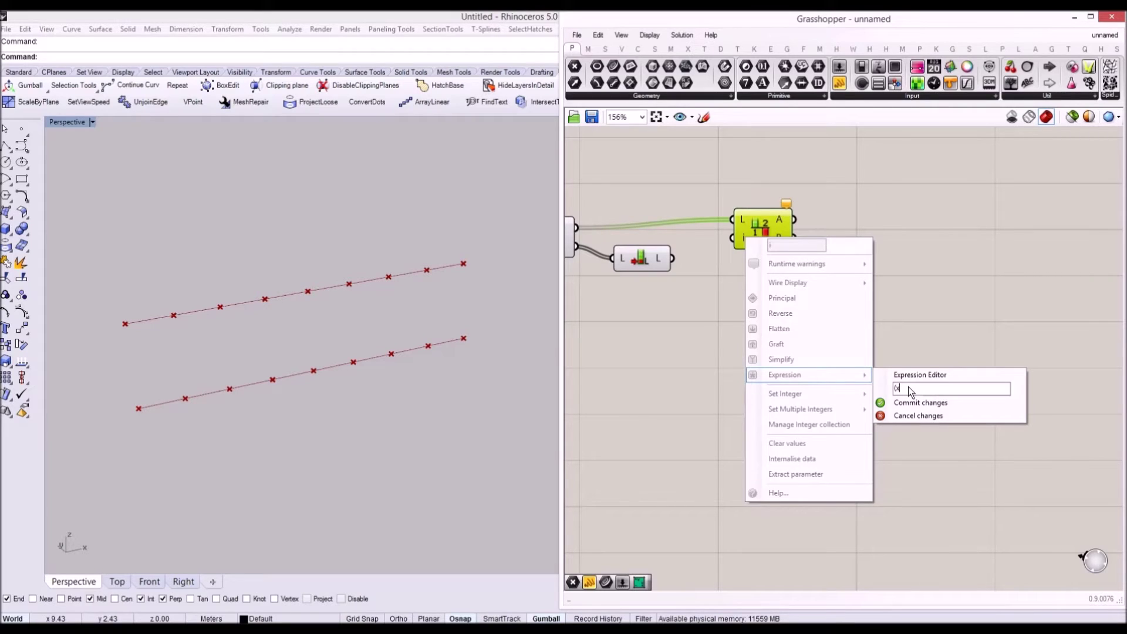
text(-1)^2)
key(Home)
text(()
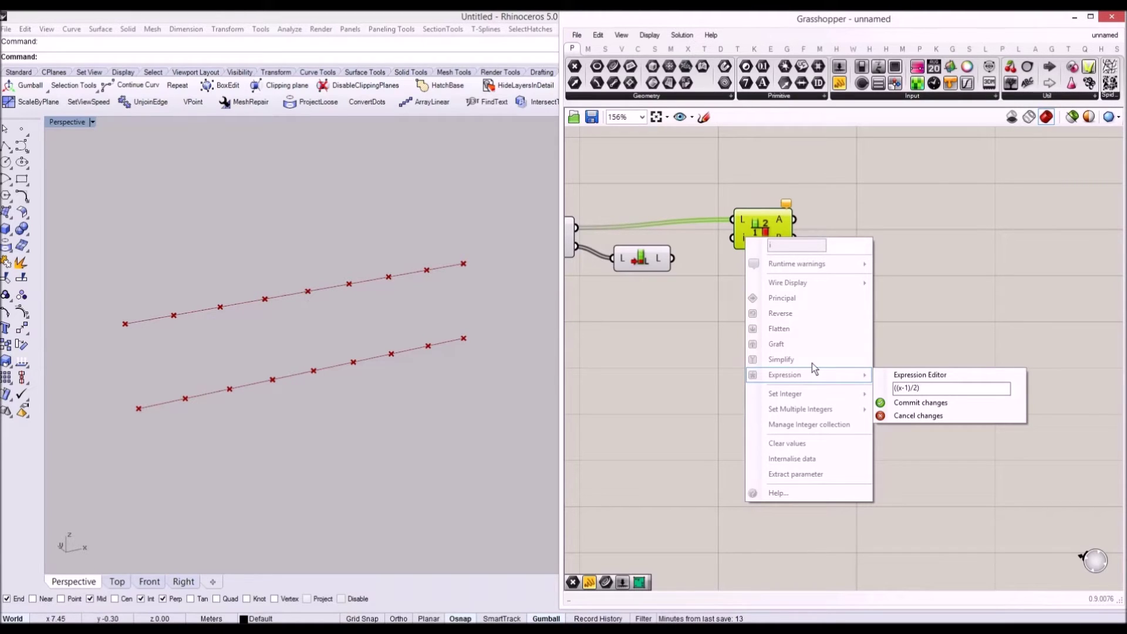
text(+1)
click(920, 403)
drag(674, 259, 777, 234)
Step: Add a Point parameter fed by output A of the Split List component
right_drag(667, 278, 756, 275)
right_drag(843, 282, 777, 294)
double_click(776, 294)
text(point)
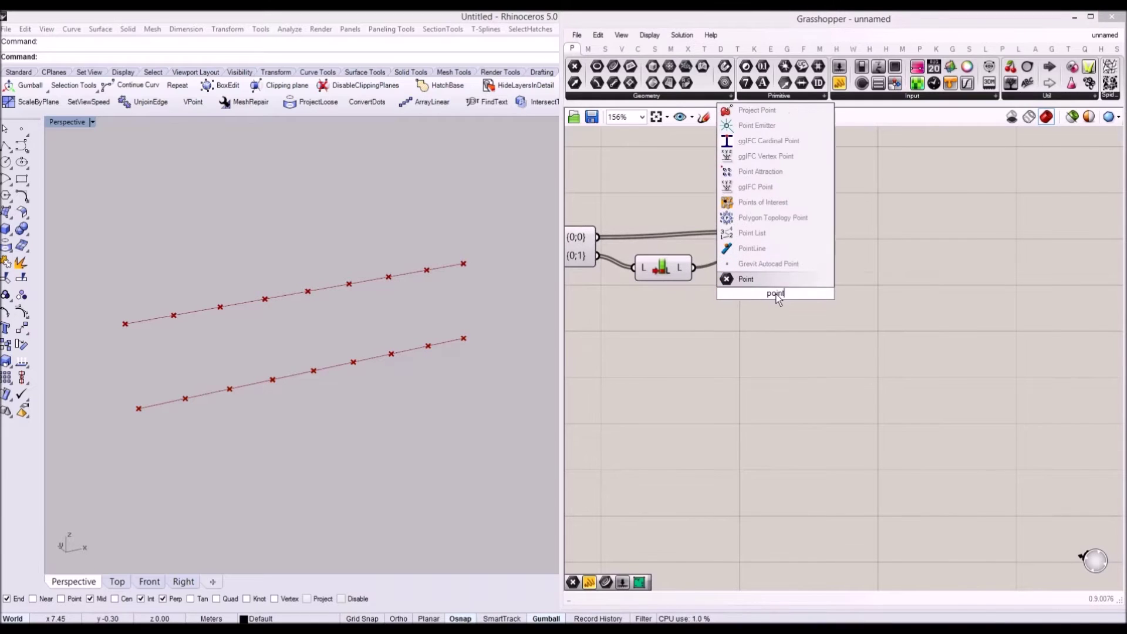
key(Return)
drag(776, 294, 886, 236)
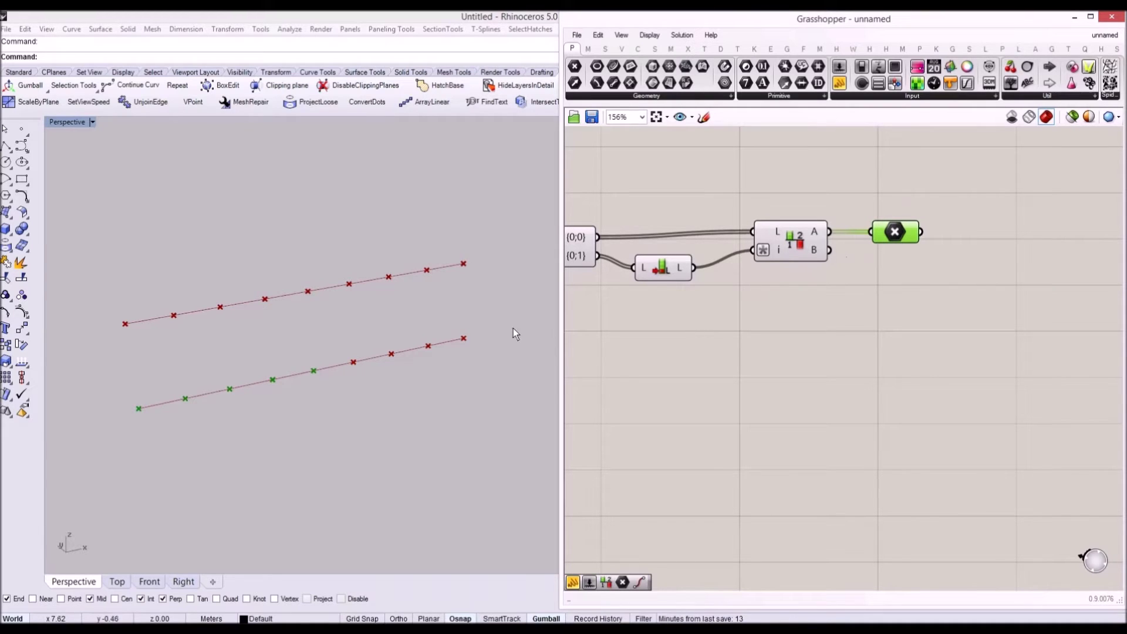
Step: Duplicate the Split List component below the original and connect the {0;1} branch to the copy's list input
right_drag(677, 290, 712, 300)
scroll(707, 287, down, 1)
scroll(707, 287, up, 1)
drag(851, 317, 818, 318)
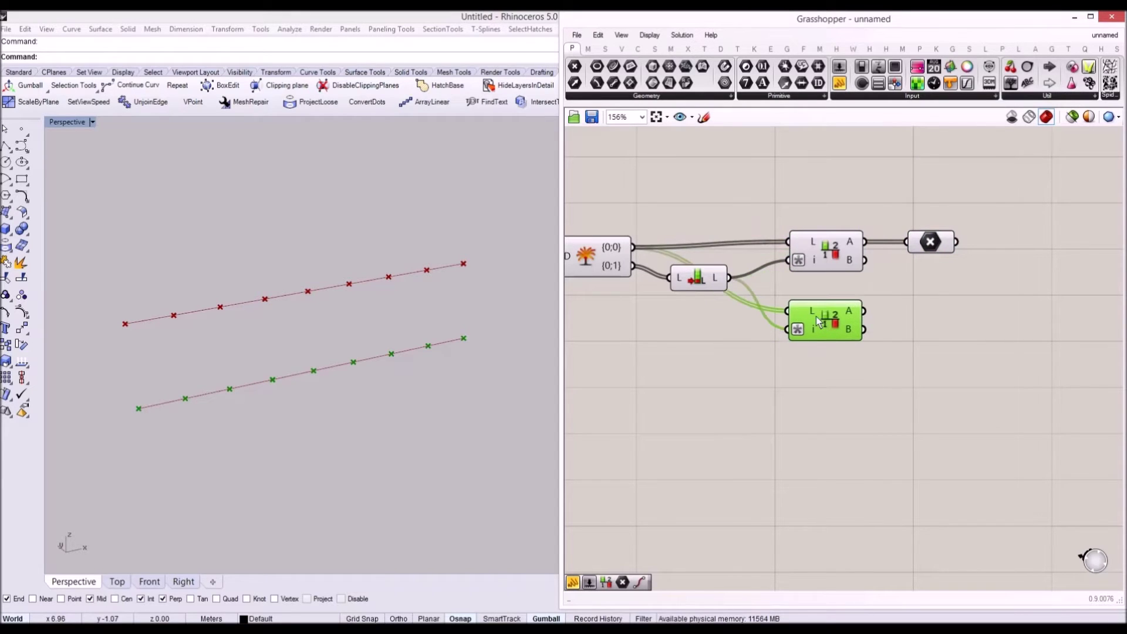
drag(634, 267, 788, 310)
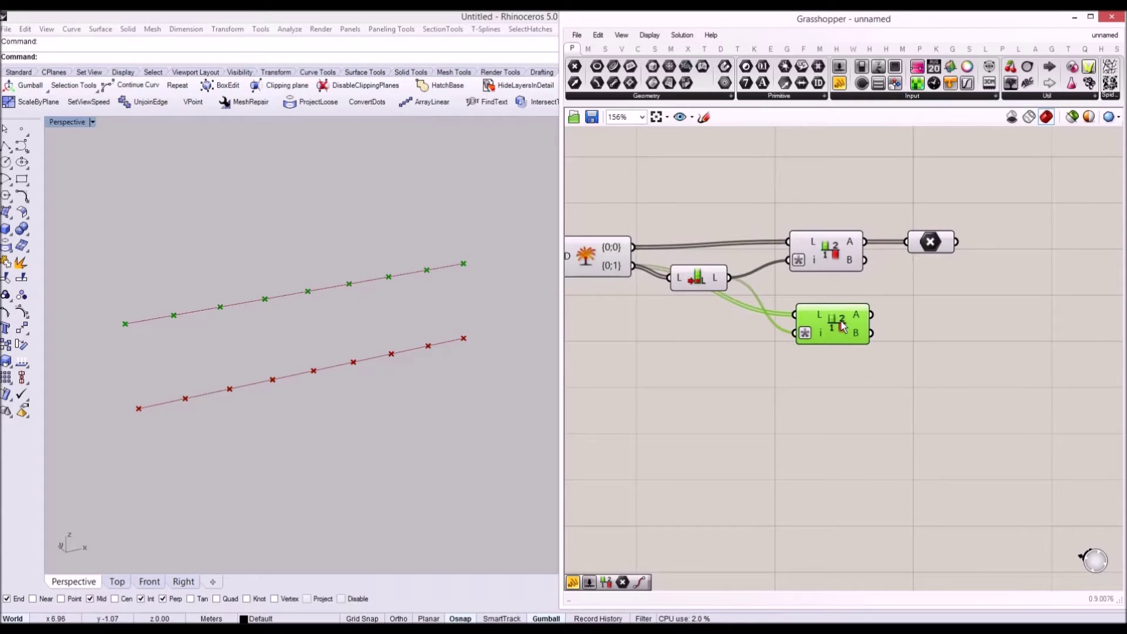
right_drag(844, 308, 773, 309)
click(856, 311)
key(ctrl+v)
drag(781, 271, 767, 294)
key(Delete)
Step: Copy the Point parameter below the original and connect it to output A of the second Split List
click(857, 252)
key(ctrl+c)
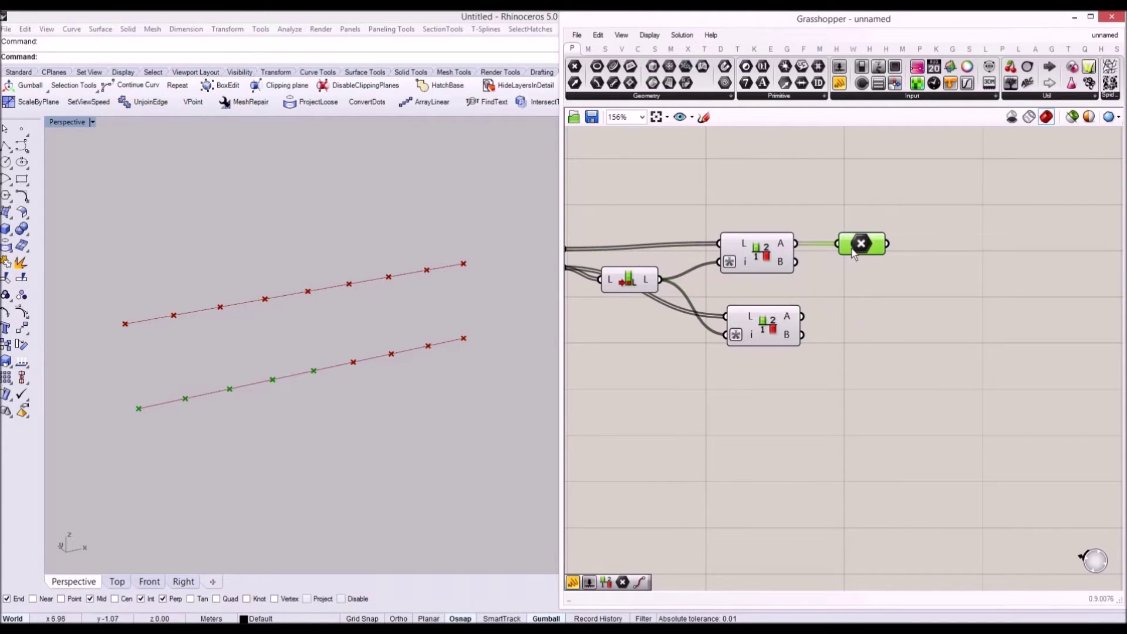
key(ctrl+v)
drag(850, 253, 861, 291)
drag(803, 316, 852, 307)
Step: Turn off the preview of both Split List components and Explode Tree, and check the top chord's split points
drag(793, 380, 750, 203)
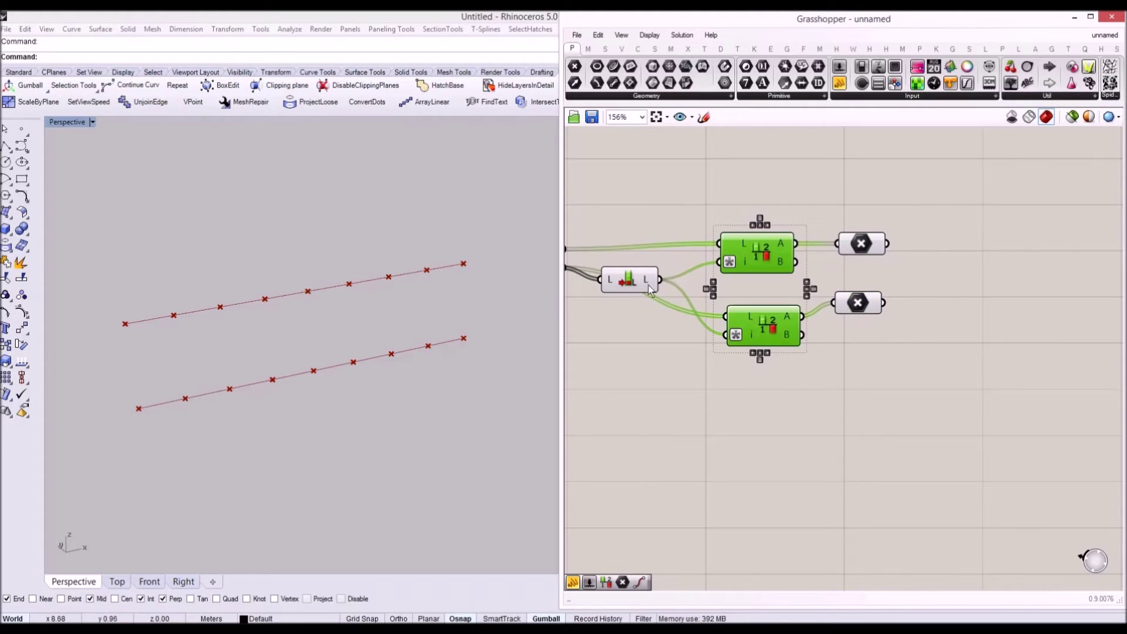
right_drag(612, 271, 768, 272)
click(664, 261)
key(ctrl+q)
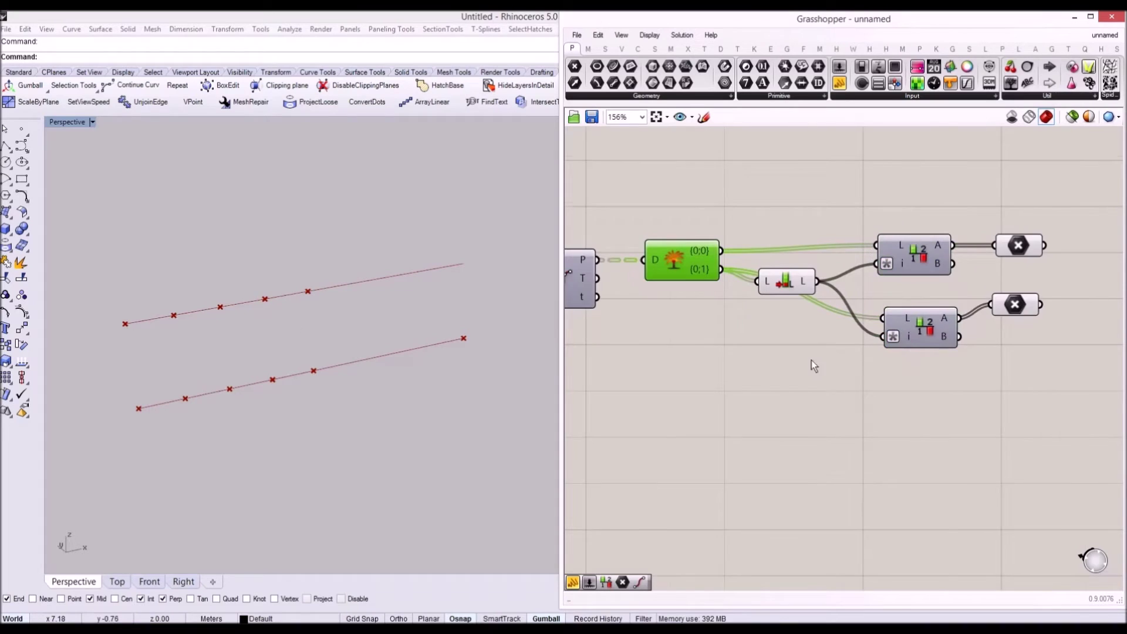
right_drag(1005, 251, 938, 243)
click(948, 304)
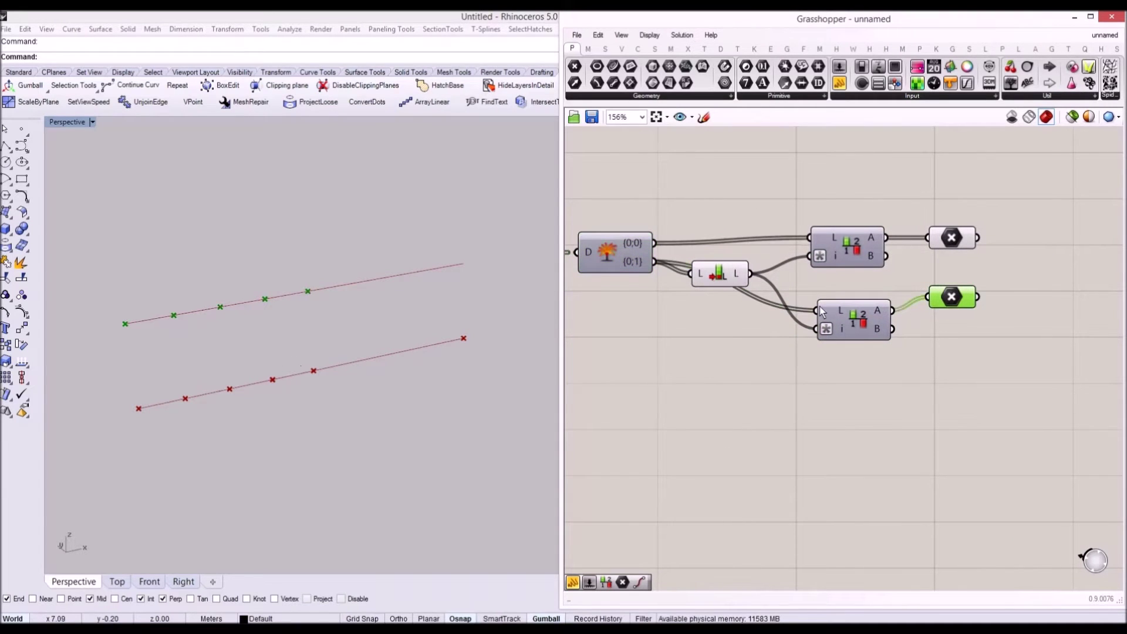
Step: Add a Shift List component beside the two Point parameters
right_drag(840, 301, 681, 320)
right_drag(829, 283, 744, 281)
double_click(818, 253)
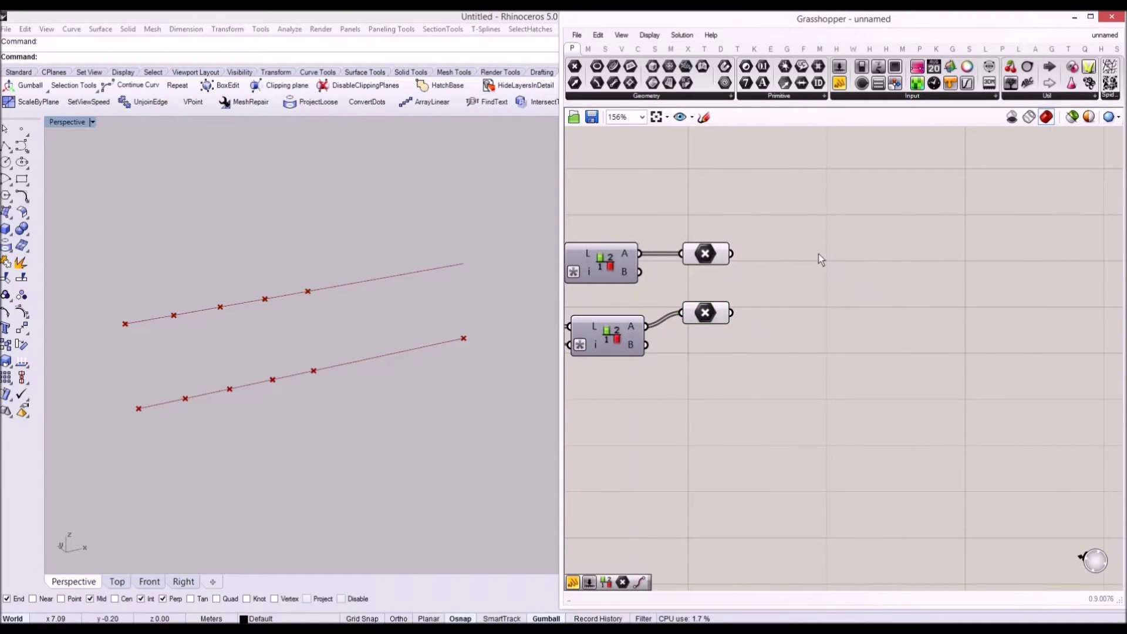
text(i)
key(BackSpace)
text(shif)
key(Return)
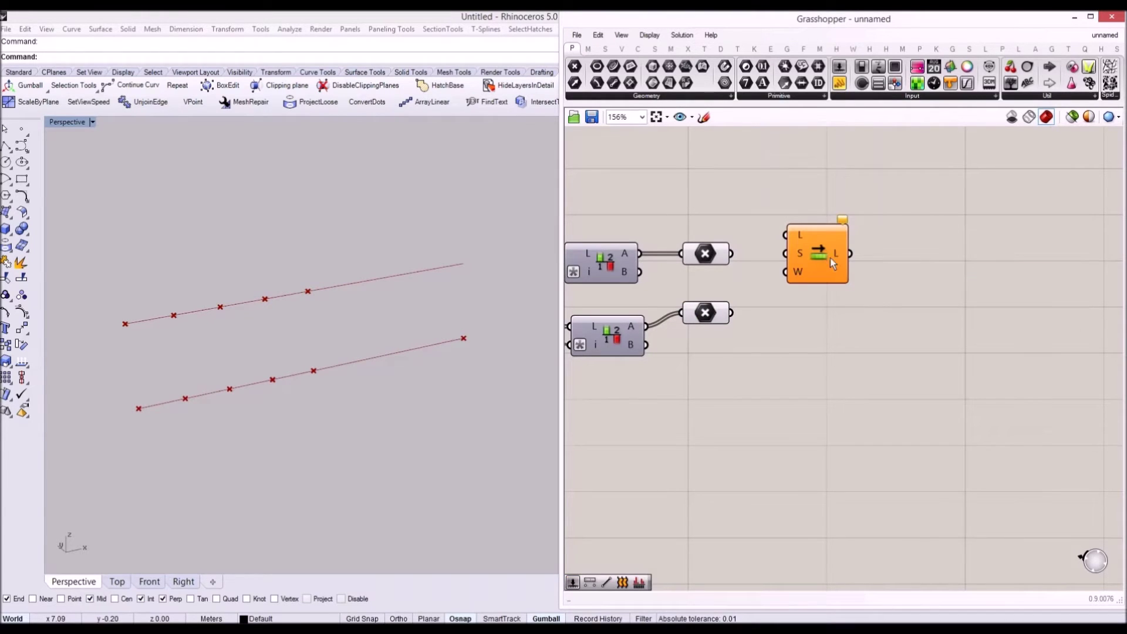
Step: Identify which chord each Point parameter holds, and feed the bottom chord's points into the repositioned Shift List's list input
right_drag(820, 259, 875, 268)
drag(877, 271, 866, 330)
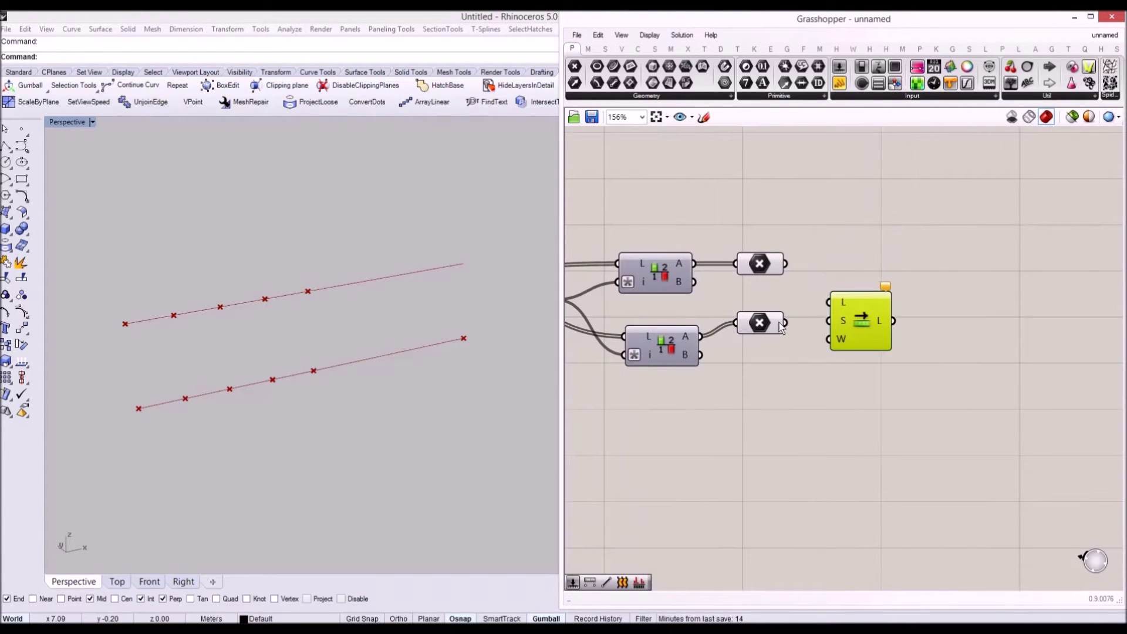
click(772, 323)
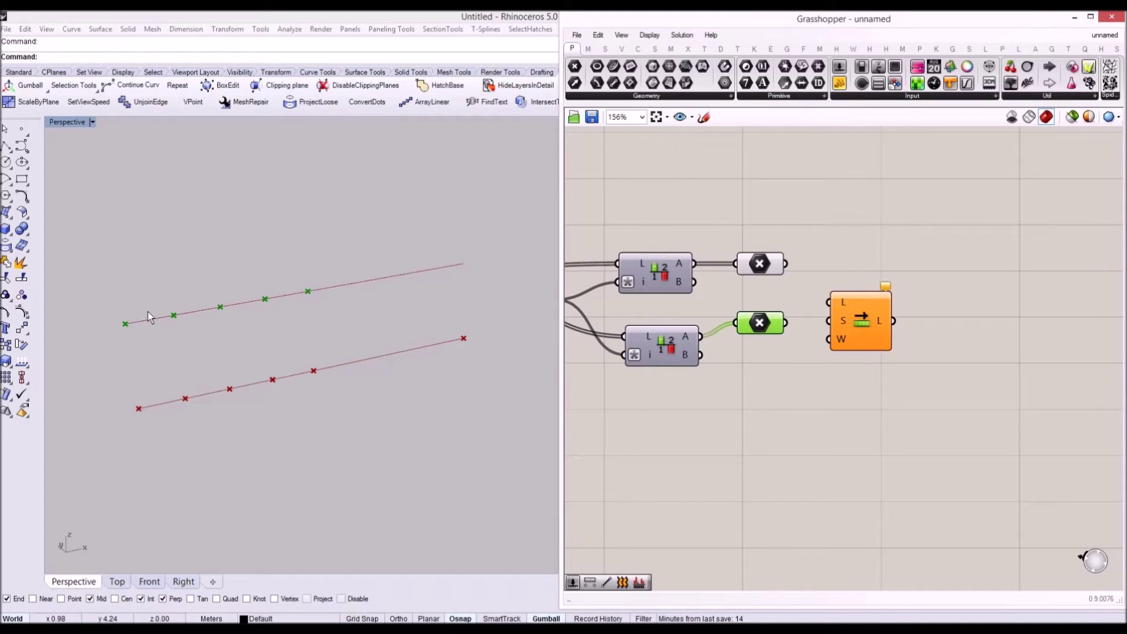
click(757, 264)
drag(875, 304, 898, 258)
drag(786, 263, 932, 270)
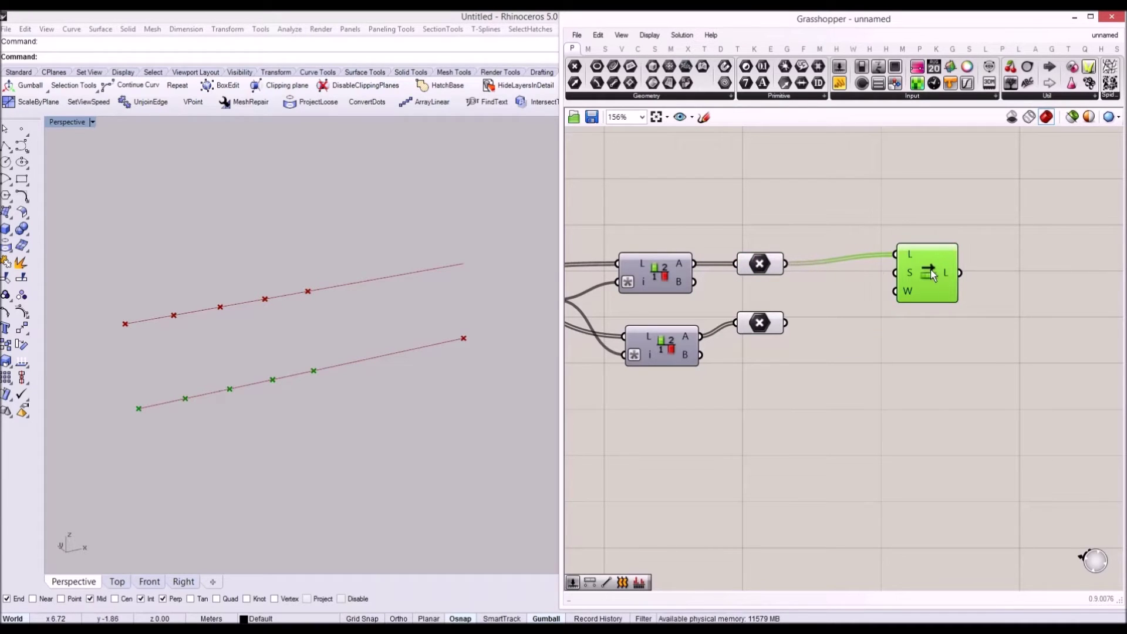
Step: Set the Shift List's wrap input to False and line the component up beside the bottom chord's Point parameter
right_click(911, 290)
mouse_move(969, 411)
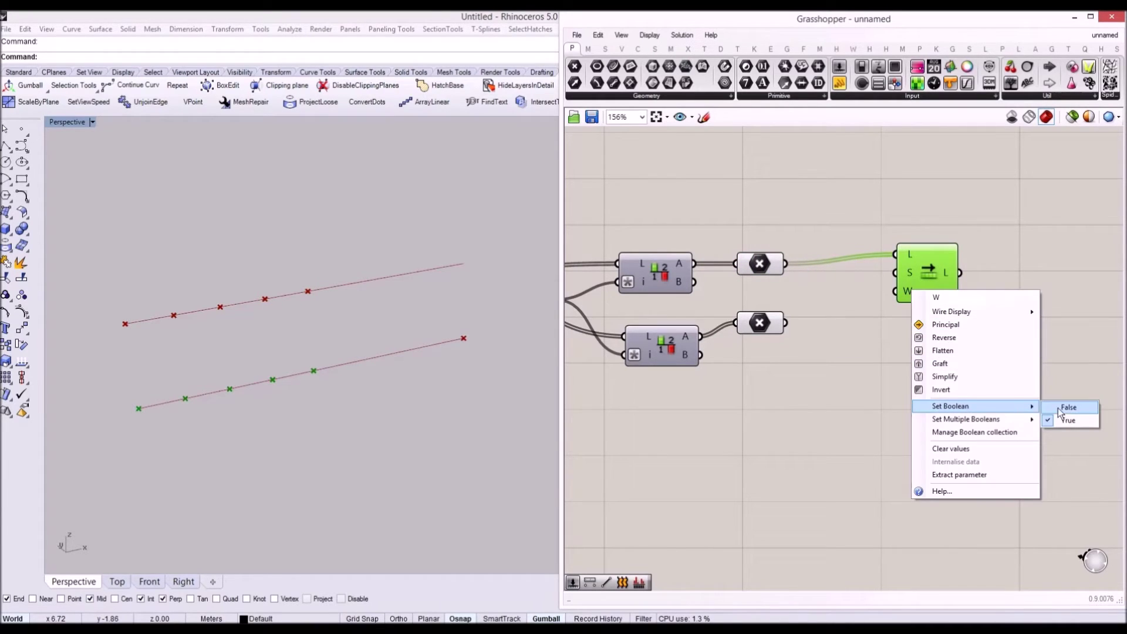
click(1070, 408)
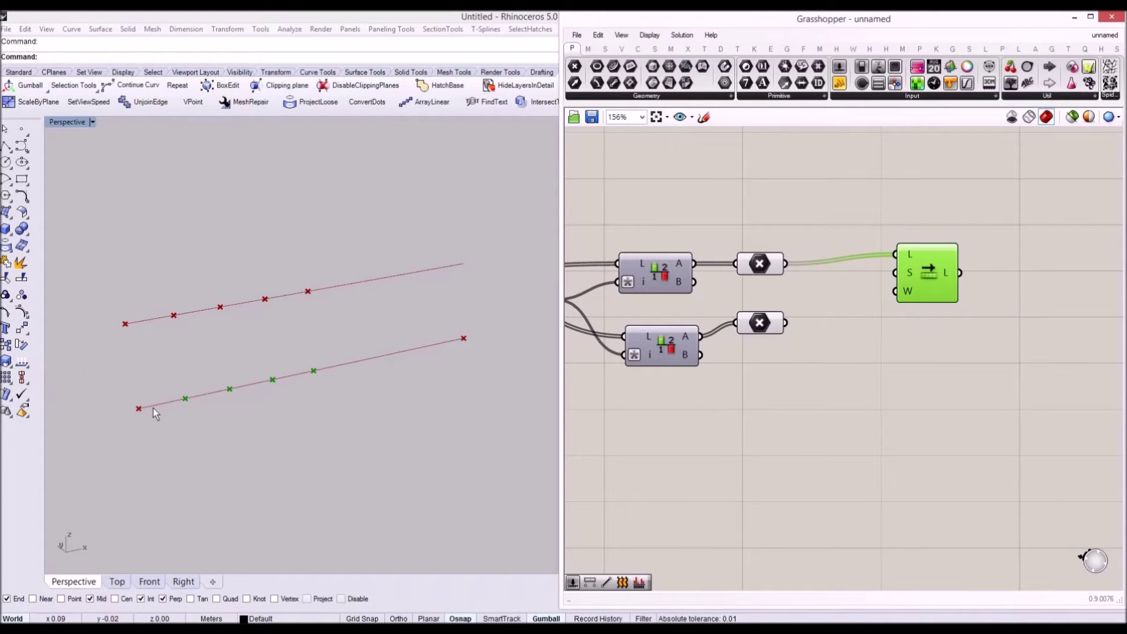
drag(926, 283, 872, 292)
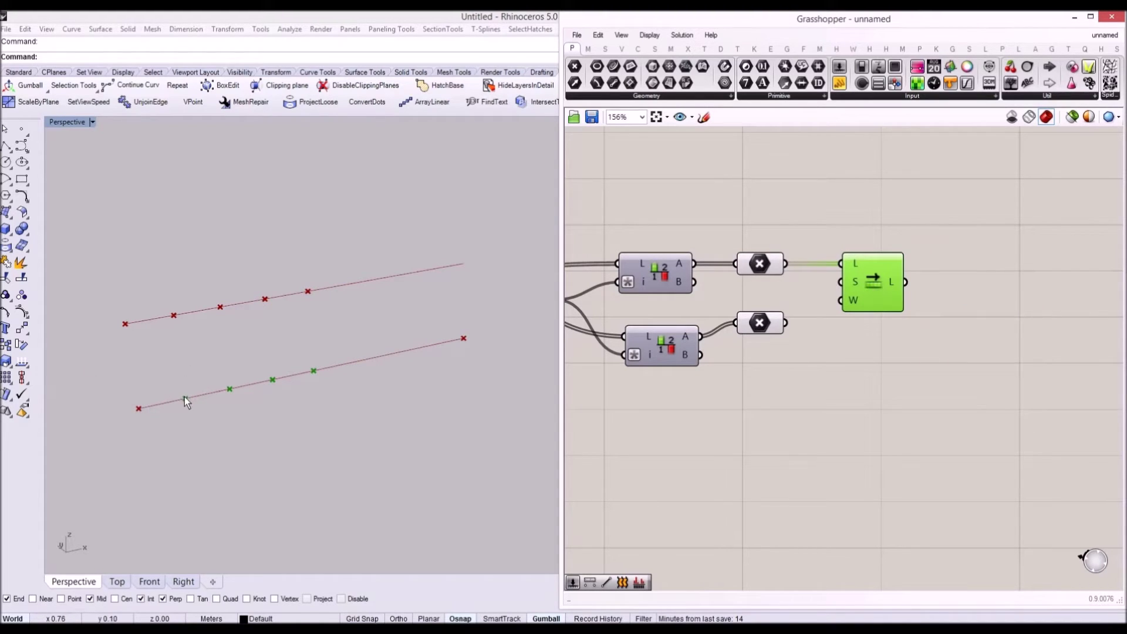
click(952, 329)
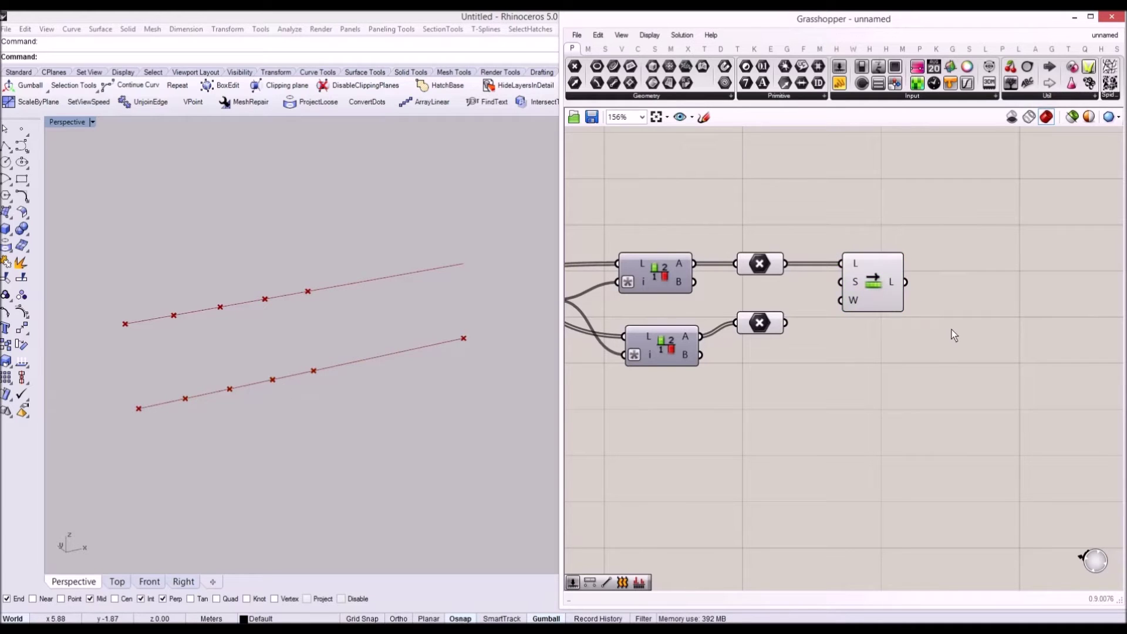
Step: Add a Line component beyond the Shift List
right_drag(952, 329, 929, 321)
click(744, 319)
double_click(936, 351)
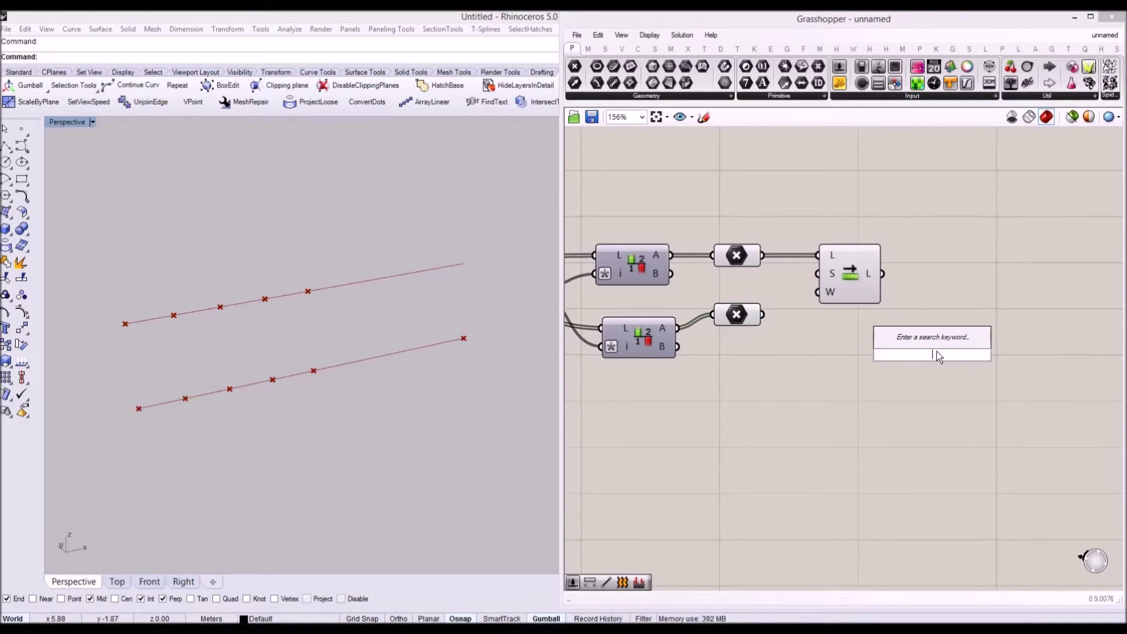
text(lin)
text(ln)
key(Return)
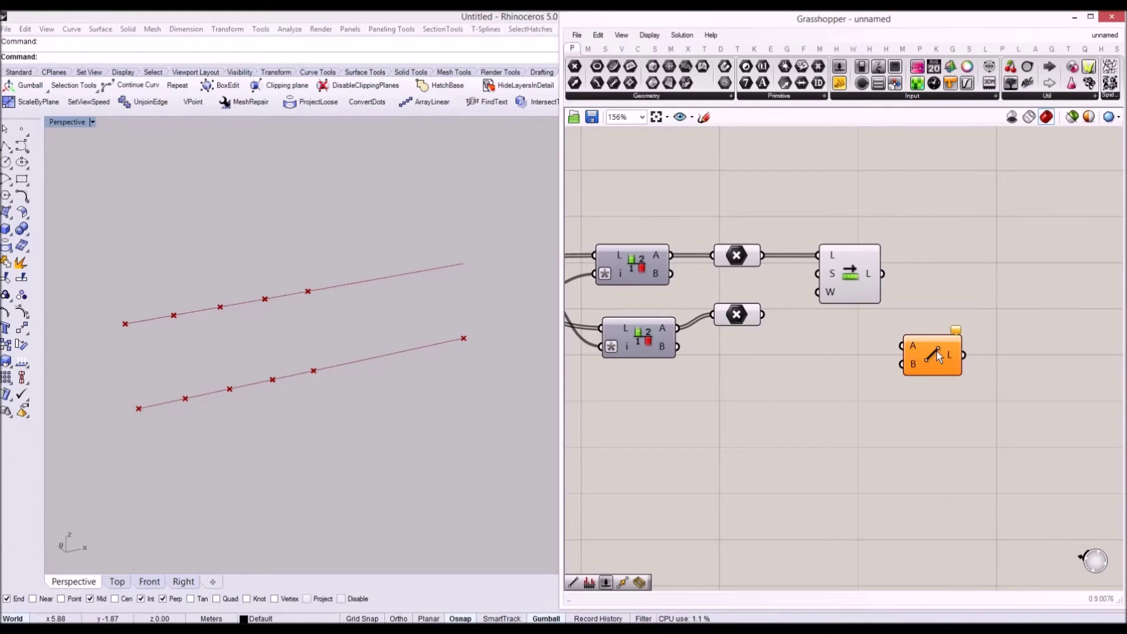
Step: Reposition the Line component and connect the Shift List output to its A input and the top chord's Point parameter to B
drag(938, 350, 996, 305)
drag(748, 310, 784, 329)
right_drag(916, 328, 781, 335)
drag(856, 311, 862, 302)
drag(794, 293, 819, 295)
drag(666, 340, 860, 316)
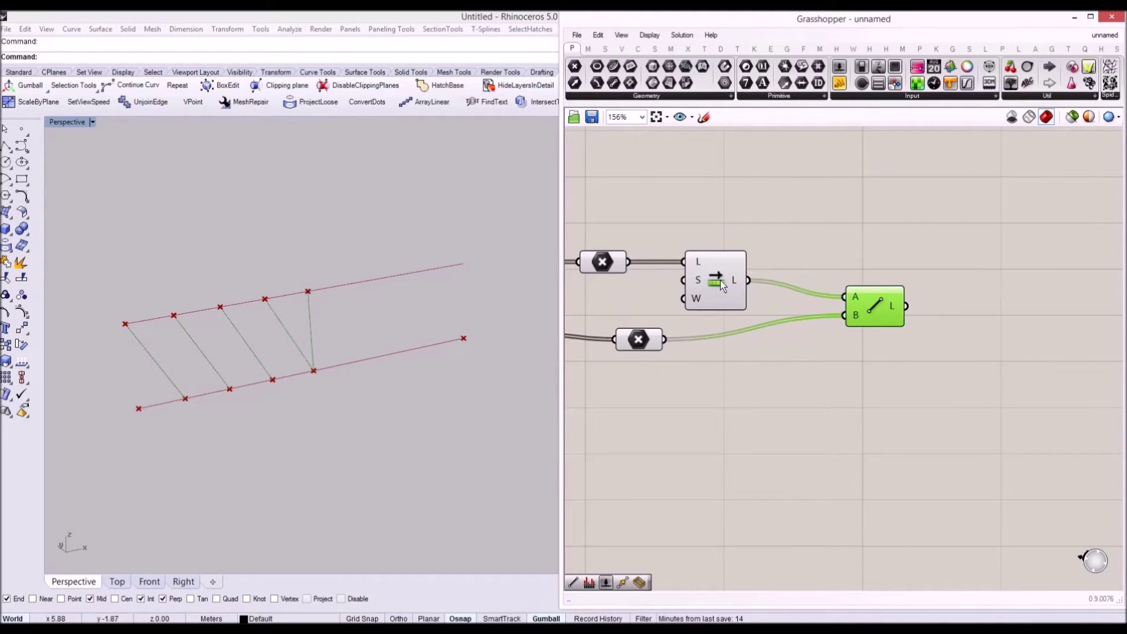
Step: Tidy the spacing of the Point parameters, Shift List and Line, and inspect the shifted points and diagonals
drag(720, 280, 701, 279)
drag(617, 264, 596, 257)
drag(698, 289, 679, 282)
drag(861, 300, 793, 289)
click(800, 266)
right_drag(227, 311, 155, 292)
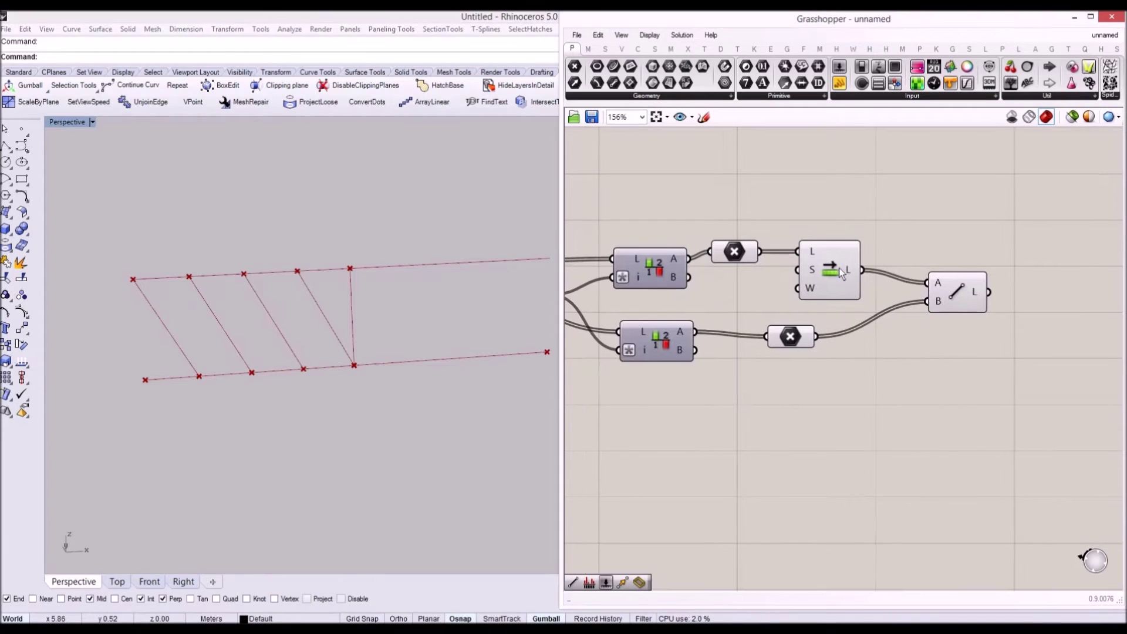
click(816, 266)
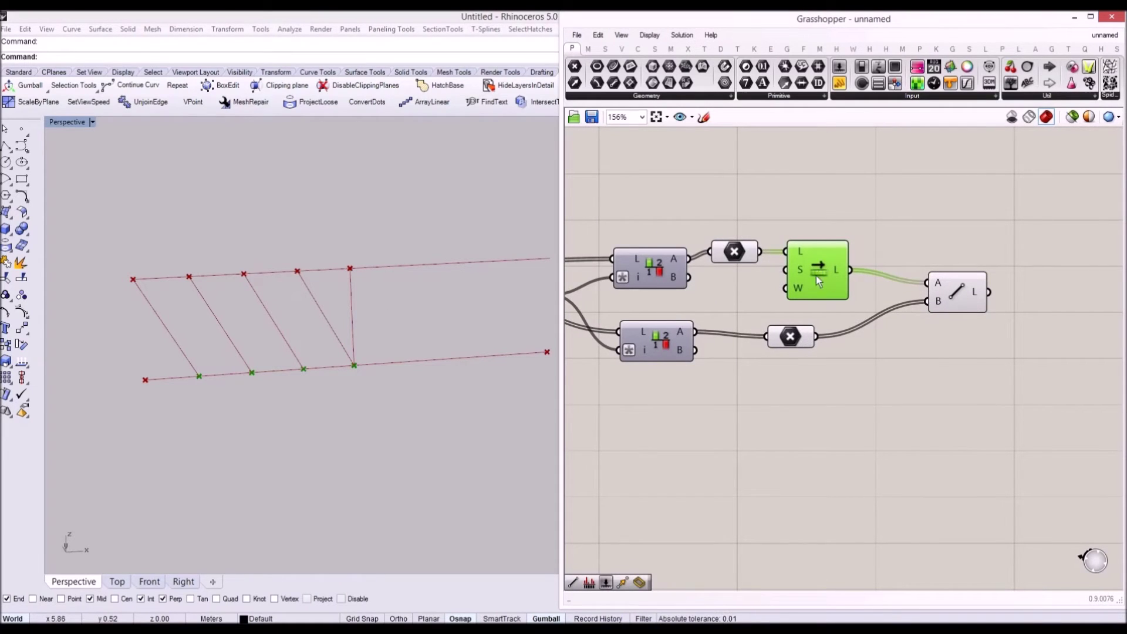
drag(797, 337, 761, 342)
click(947, 293)
right_drag(945, 293, 864, 292)
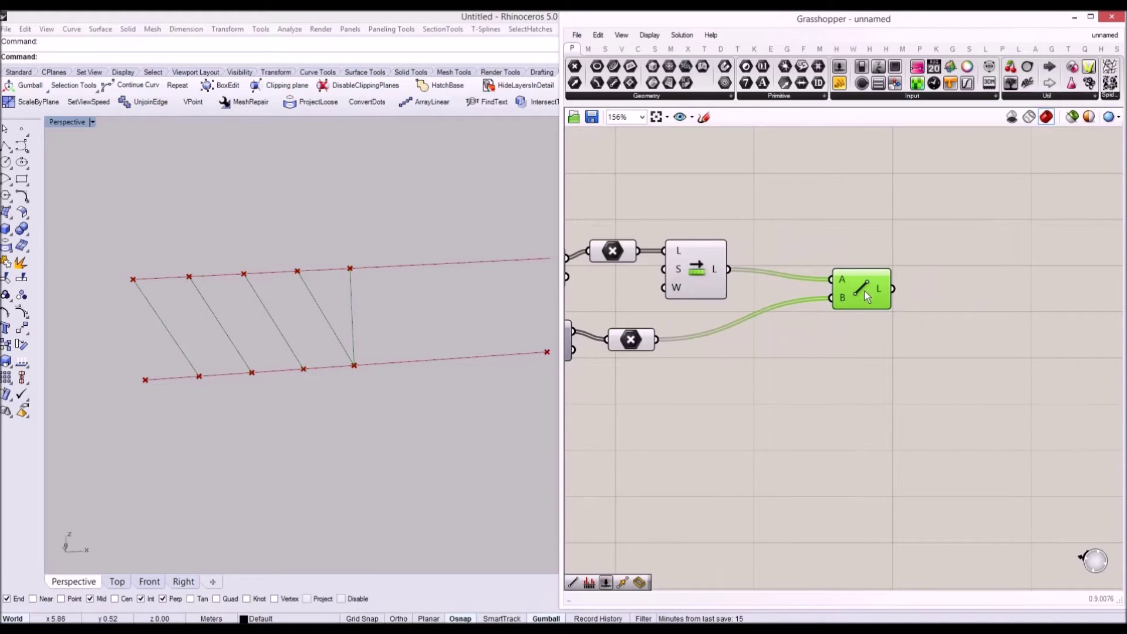
Step: Add a Shortest List component between the Shift List and the Line, moving the Line farther away to make room
double_click(771, 312)
text(short)
key(Return)
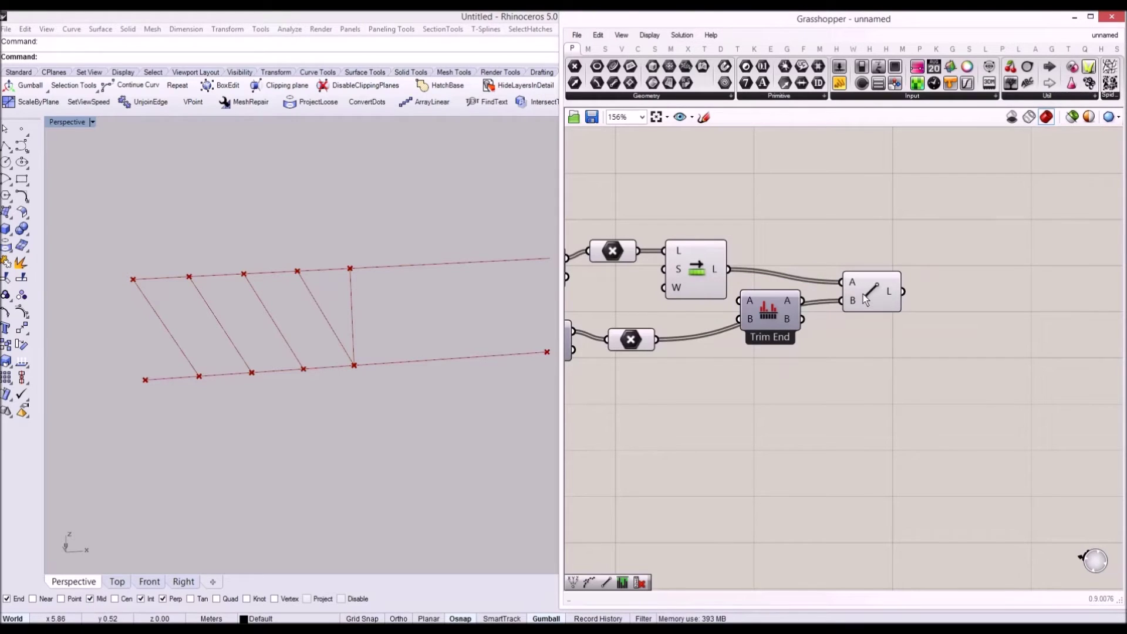
drag(868, 293, 922, 298)
click(795, 303)
Step: Route the shifted list and the top chord's points through the Shortest List's A and B into the matching Line inputs
drag(729, 270, 764, 293)
drag(657, 340, 764, 311)
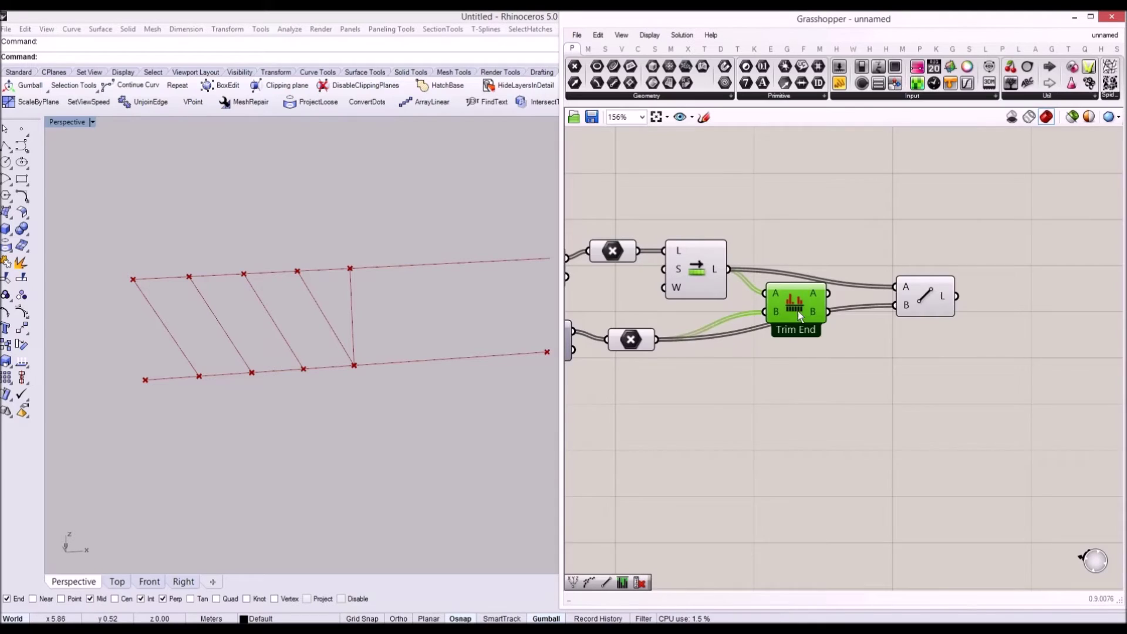
right_drag(797, 311, 749, 333)
drag(779, 315, 843, 308)
drag(780, 335, 778, 334)
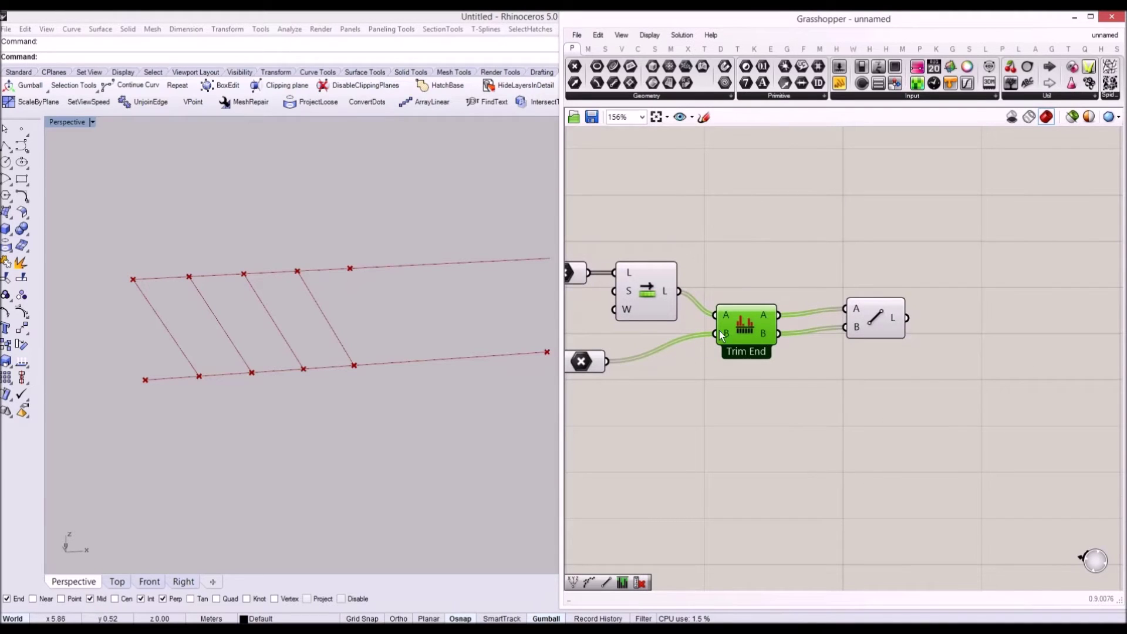
right_drag(328, 299, 349, 287)
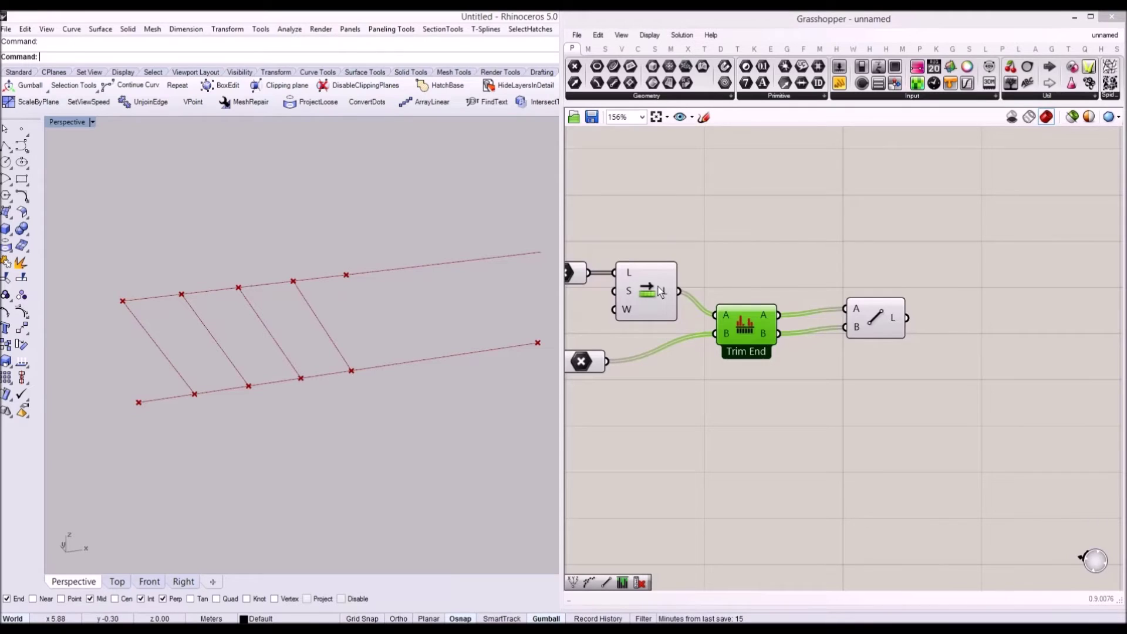
Step: Space out the Shift List, Shortest List and Line components in a tidy row
right_drag(642, 288, 772, 273)
click(764, 272)
click(706, 257)
drag(763, 264, 791, 264)
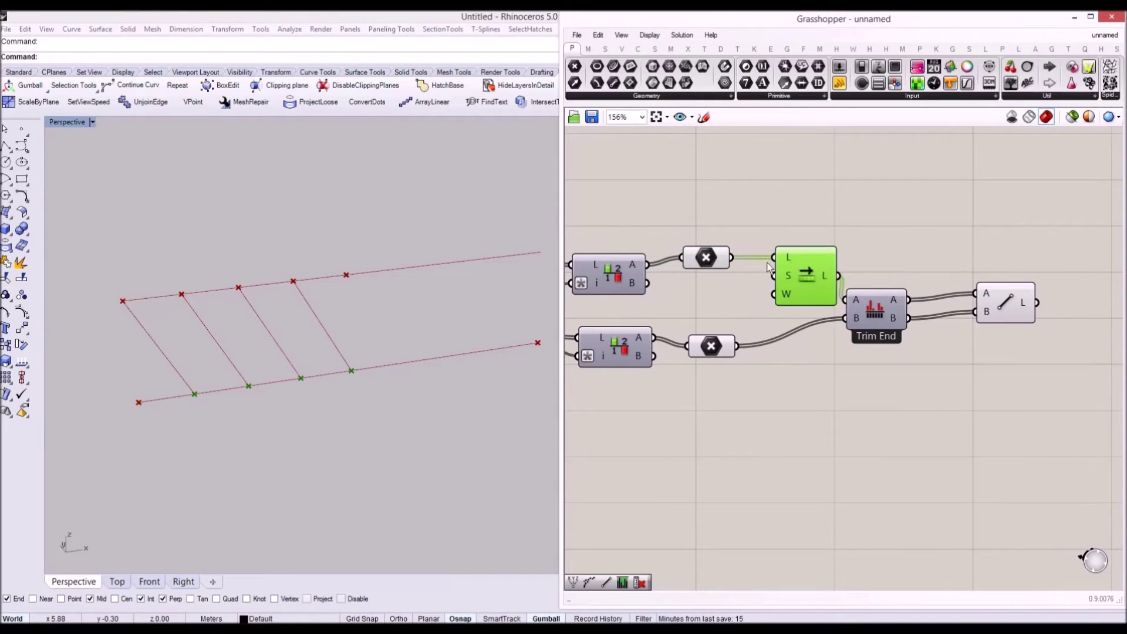
drag(873, 298, 902, 293)
drag(1008, 300, 1025, 302)
Step: Copy the second Split List below itself and connect the Explode Tree's (0;0) output to the copy's list input
scroll(872, 349, down, 2)
right_drag(728, 351, 802, 311)
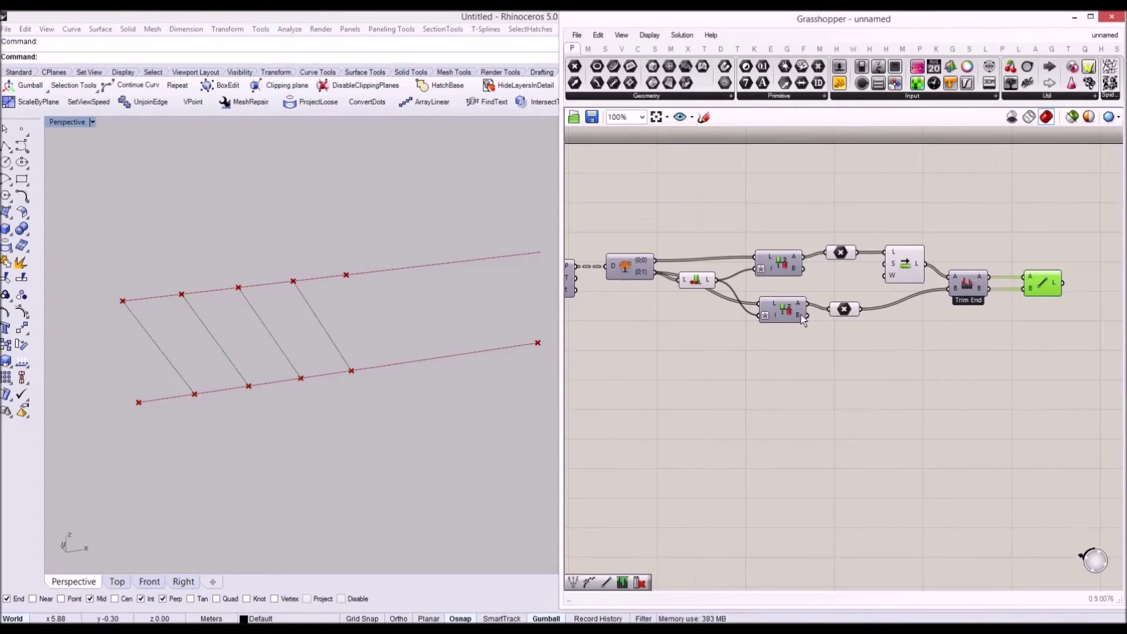
scroll(800, 315, up, 1)
click(779, 316)
alt+drag(778, 316, 781, 371)
click(749, 344)
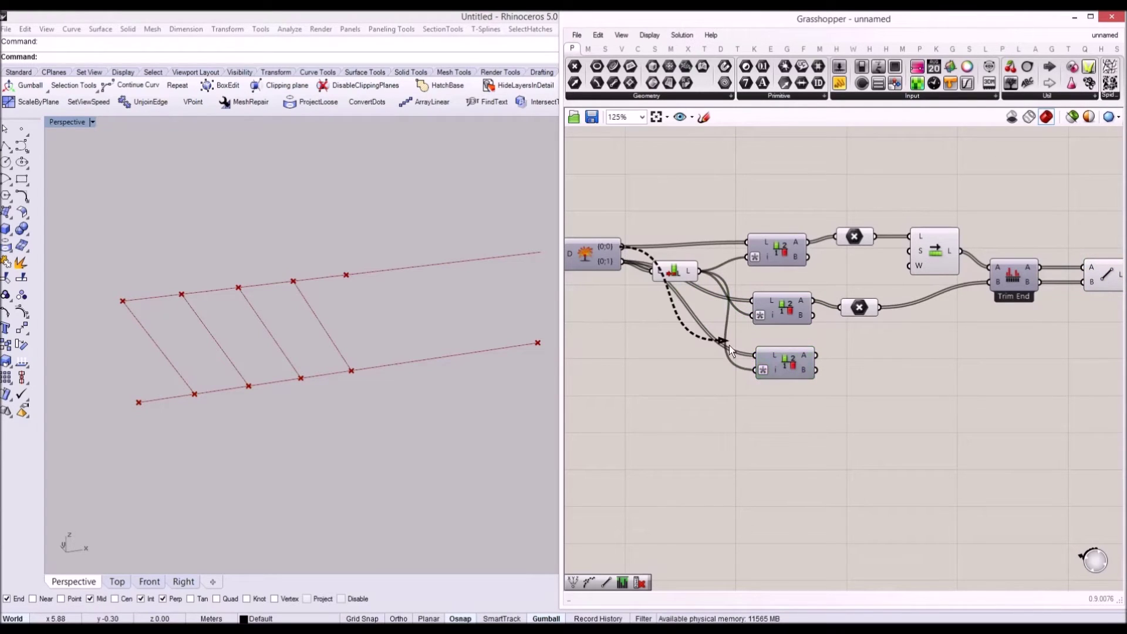
drag(778, 358, 774, 361)
Step: Set the expression on the third Split List's index input to ((x-1)/2)
right_drag(381, 298, 376, 300)
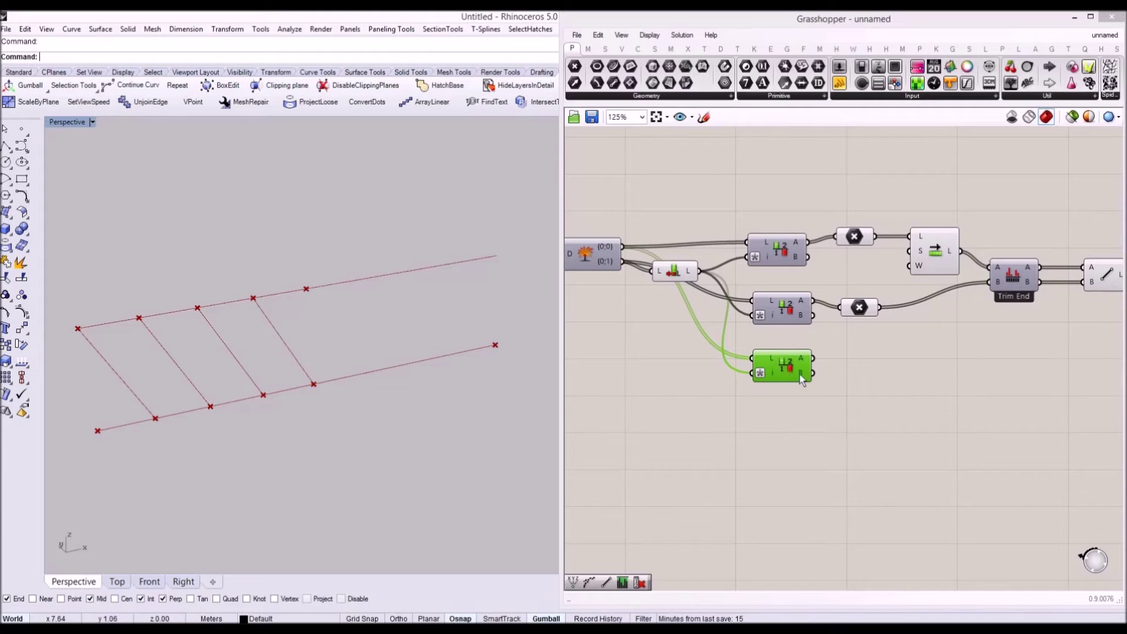
click(862, 379)
scroll(816, 373, up, 3)
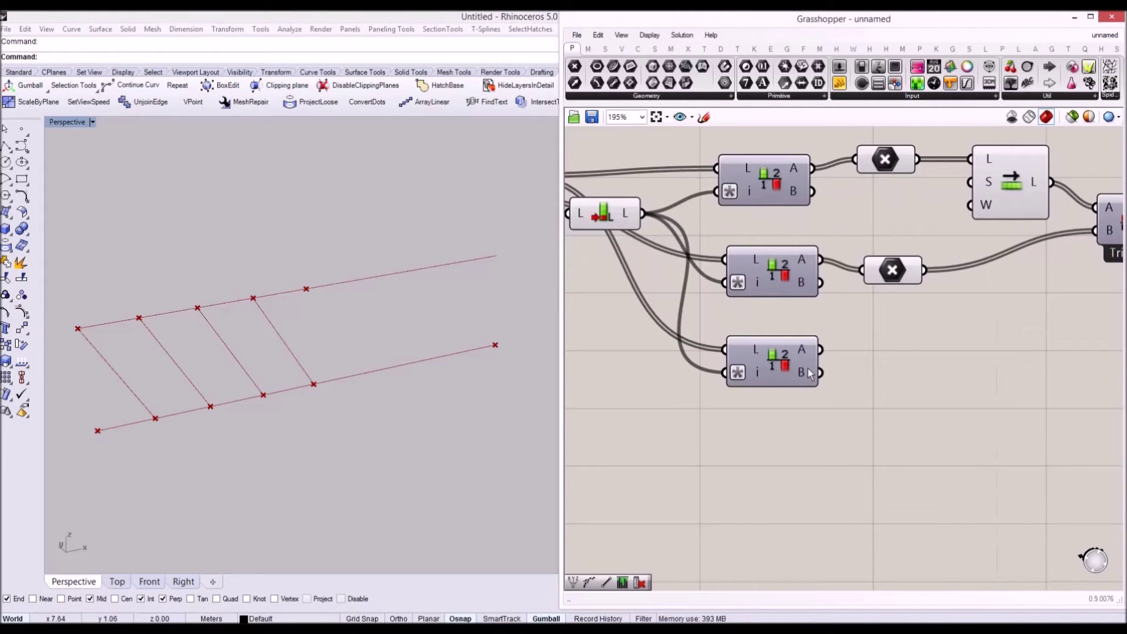
scroll(776, 374, down, 2)
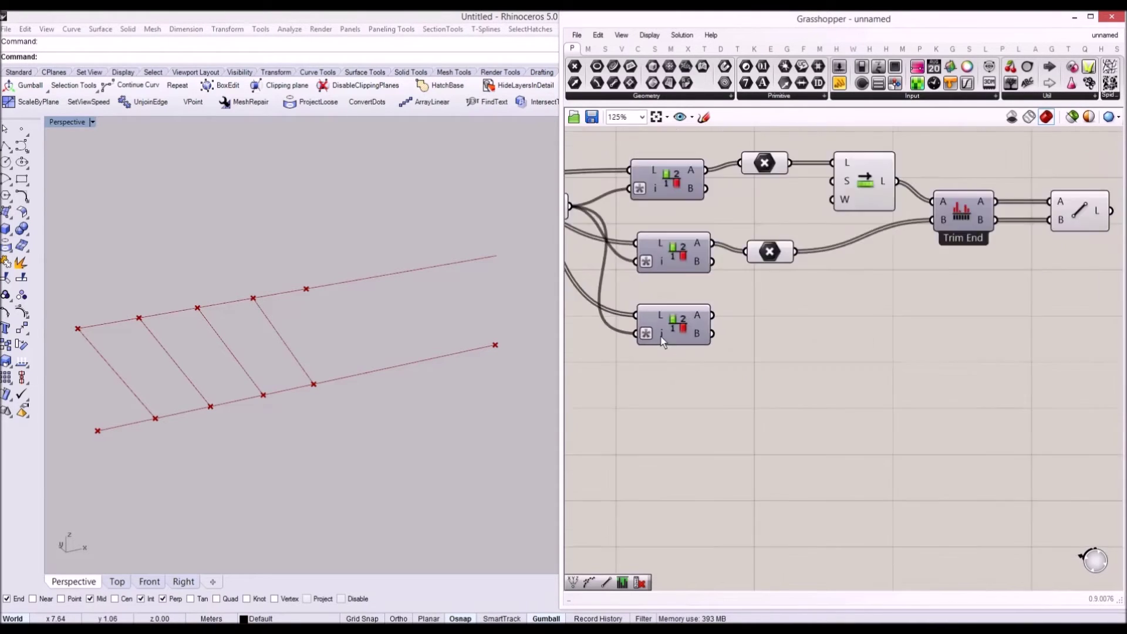
right_click(651, 336)
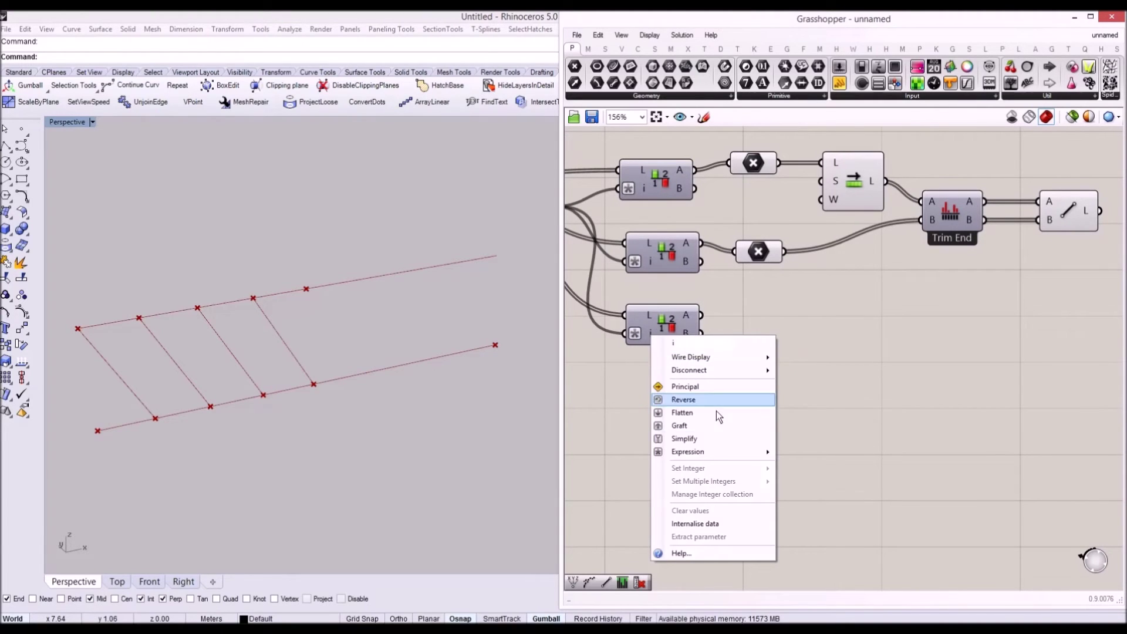
mouse_move(742, 453)
click(838, 465)
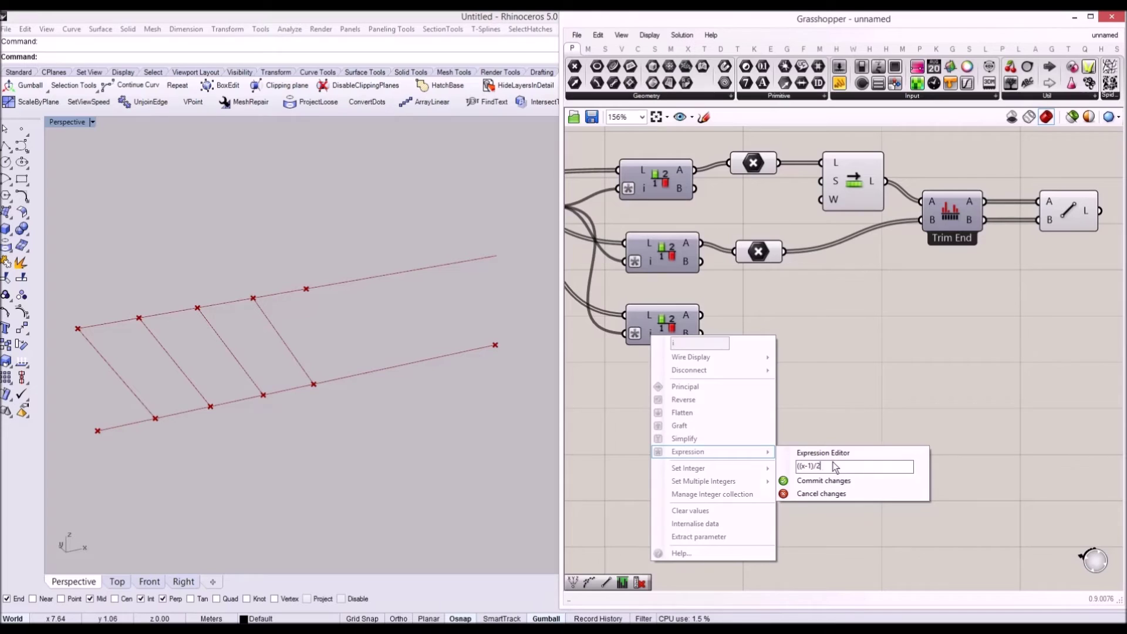
text())
click(836, 483)
Step: Copy the Point parameter beside the third Split List, feed it from output B, and check its points on the bottom chord
right_drag(754, 259, 768, 258)
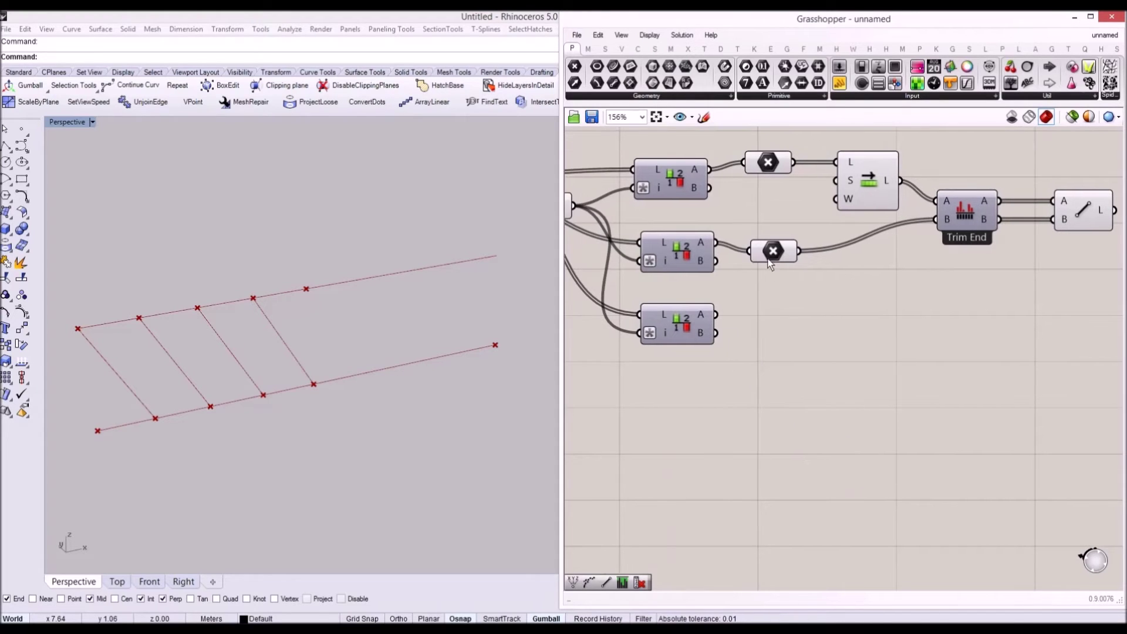
alt+drag(770, 264, 780, 341)
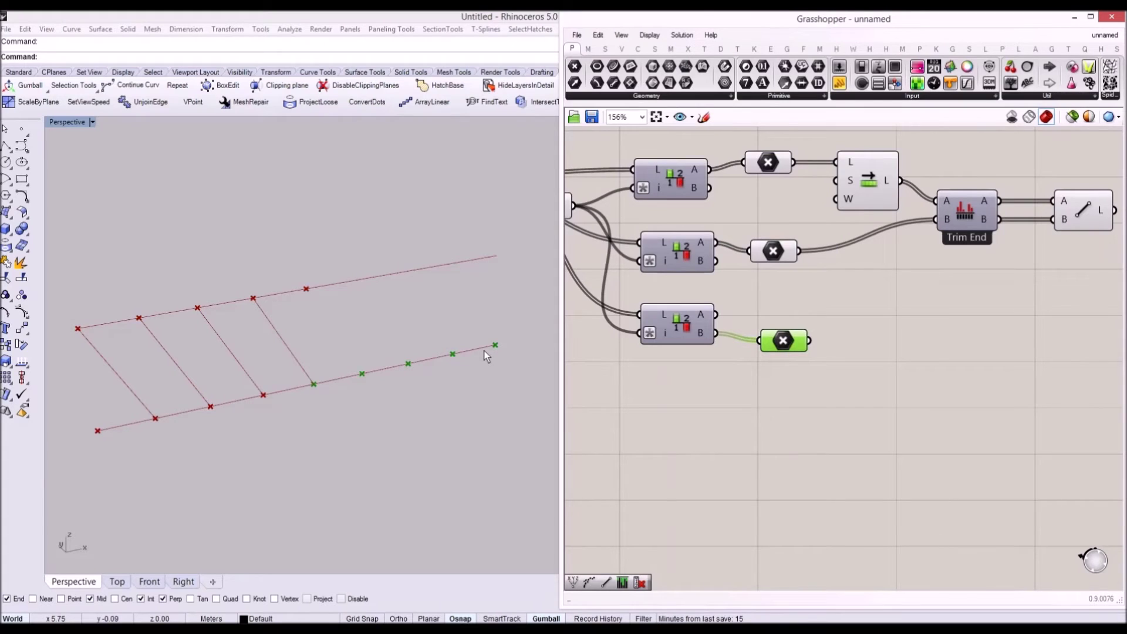
right_drag(318, 382, 291, 385)
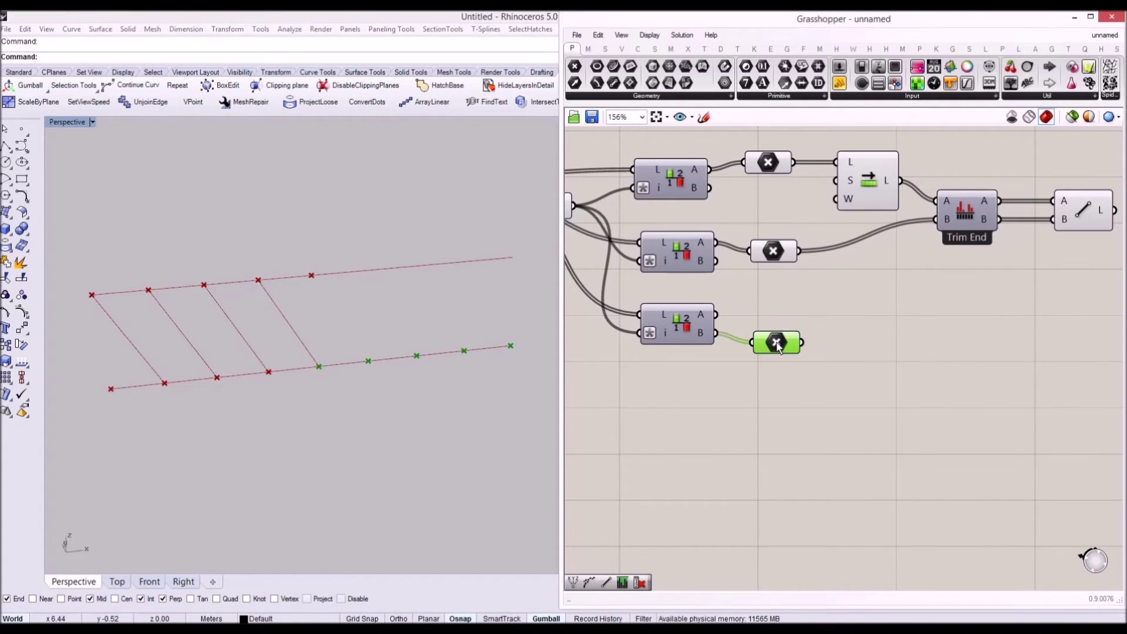
Step: Inspect the third Split List's output A points with a temporary Point parameter, and remove that parameter
alt+drag(779, 342, 782, 307)
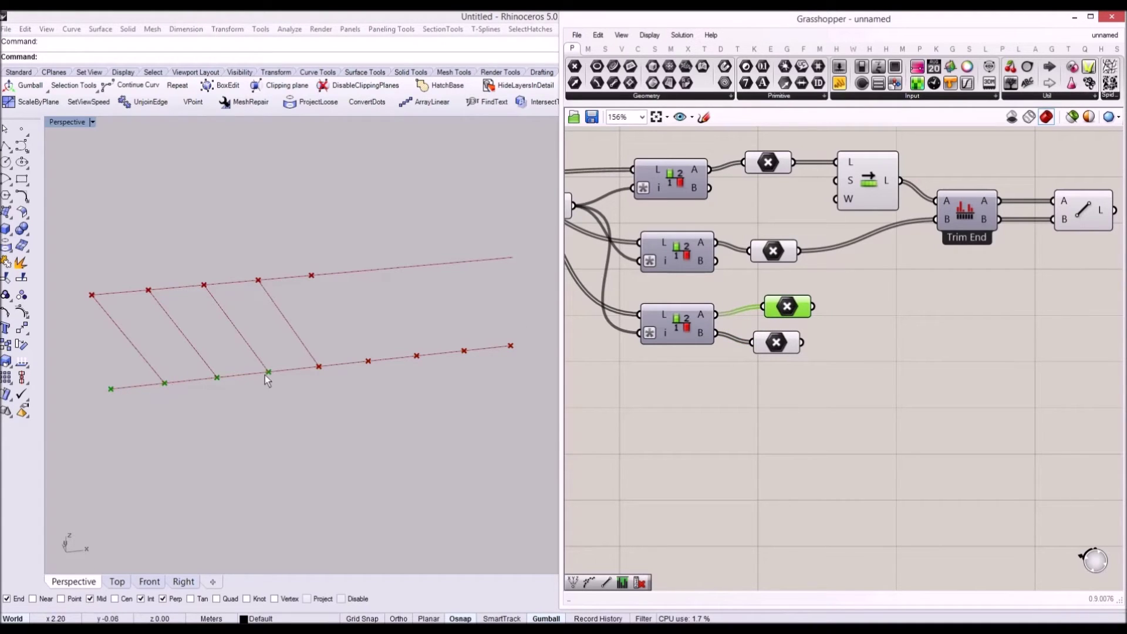
drag(805, 308, 796, 307)
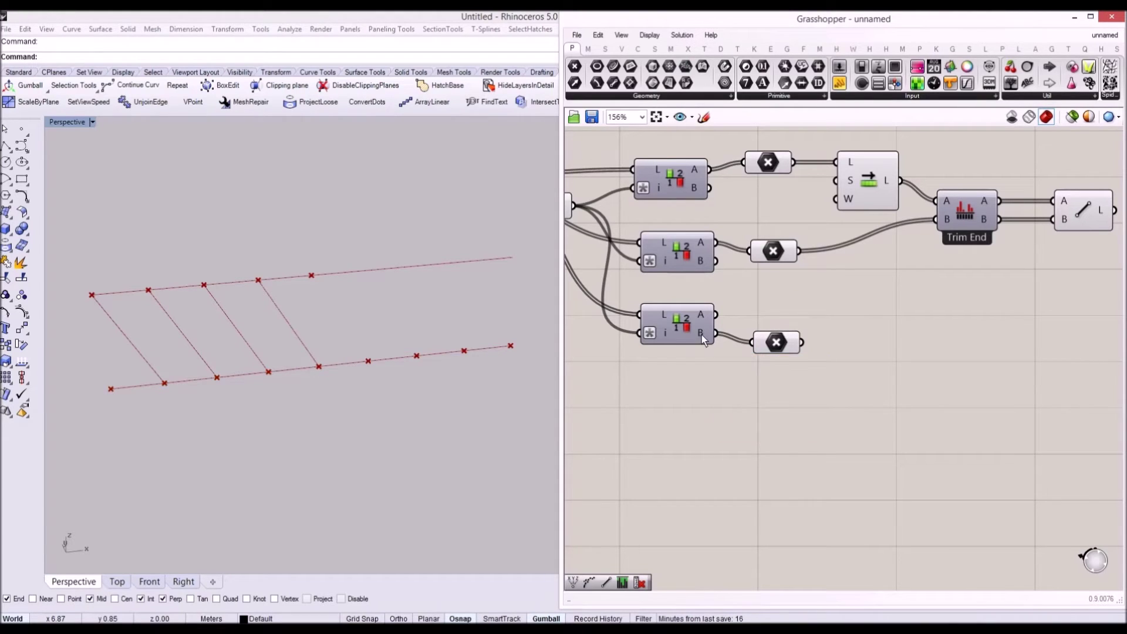
Step: Align the remaining Point parameter with output B and copy the third Split List directly below itself
click(761, 347)
right_drag(761, 346, 842, 326)
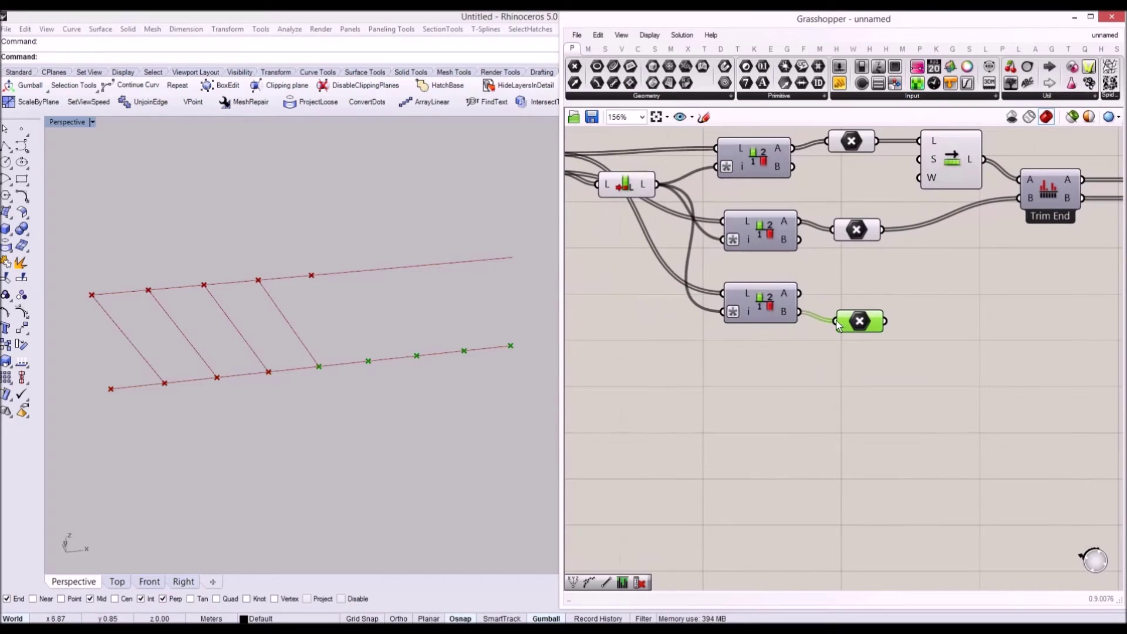
drag(859, 322, 860, 317)
click(764, 323)
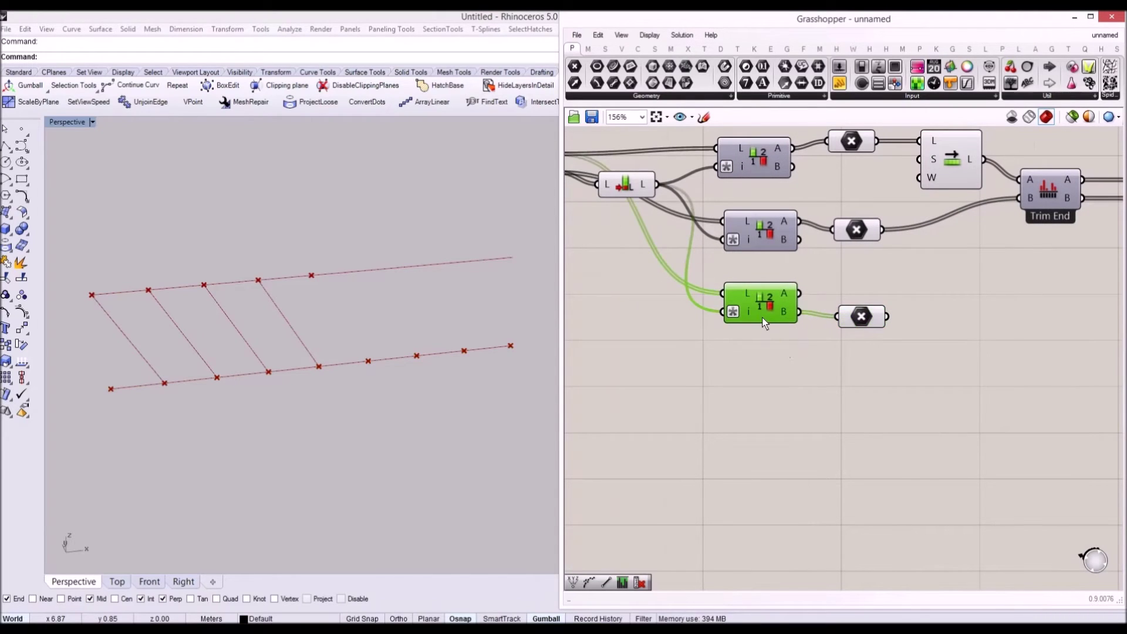
alt+drag(763, 323, 763, 367)
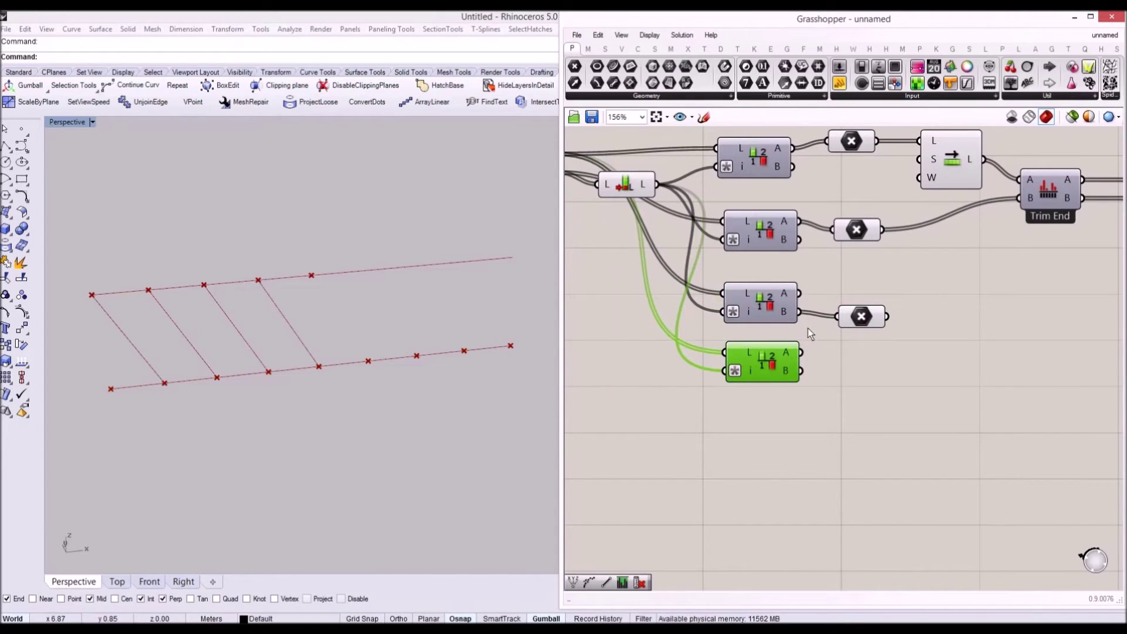
Step: Connect the Explode Tree's (0;1) output to the fourth Split List's list input and copy a Point parameter onto its output B
right_drag(606, 200, 660, 260)
drag(617, 235, 820, 414)
drag(914, 375, 919, 429)
scroll(918, 397, down, 2)
right_drag(933, 390, 808, 401)
click(802, 399)
Step: Copy the Shift List and Shortest List together and place the copies beside the two lower Point parameters
right_drag(864, 337, 758, 327)
drag(916, 342, 747, 273)
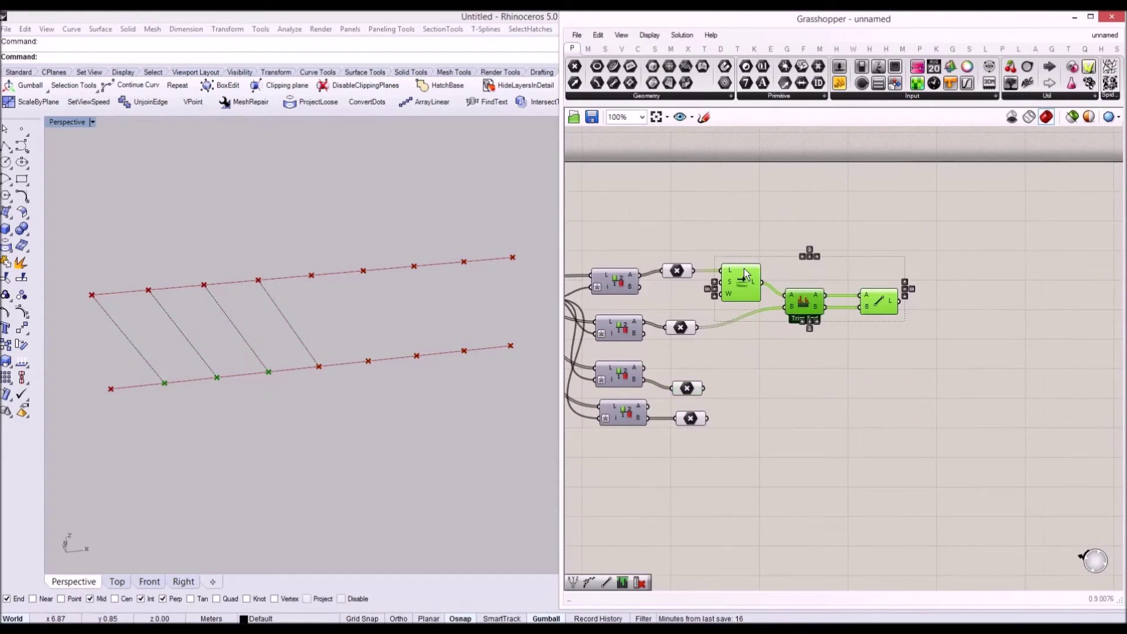
scroll(747, 285, up, 1)
drag(840, 368, 756, 291)
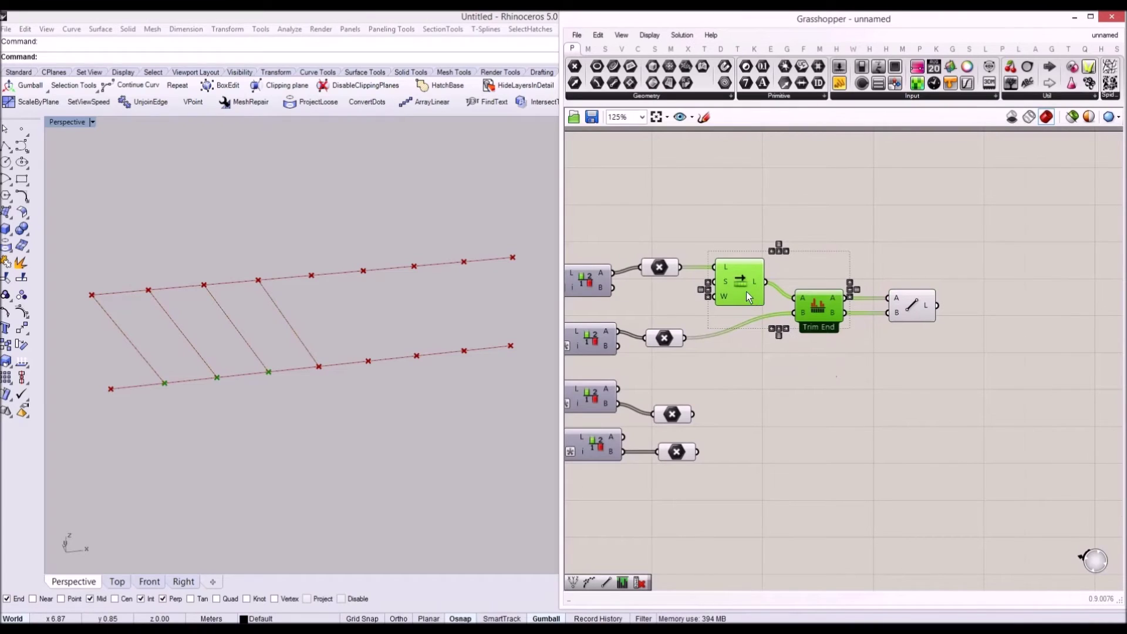
click(762, 309)
drag(756, 277, 765, 414)
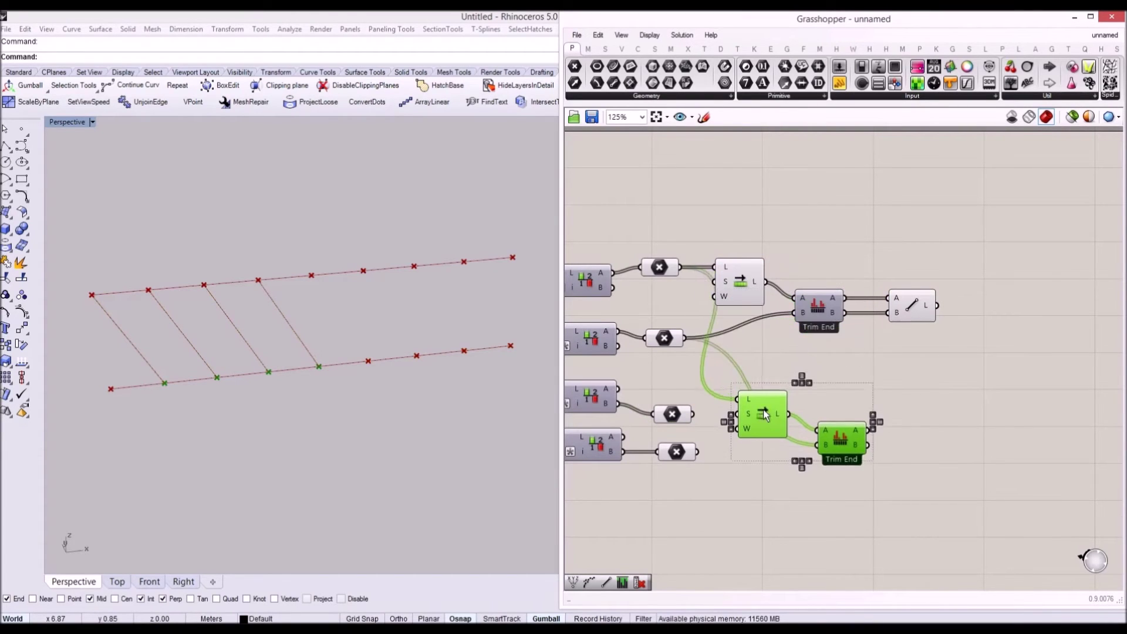
Step: Replace the copied Shift List's list input with the third Split List's Point parameter and align the component
click(717, 408)
scroll(717, 407, up, 3)
click(761, 427)
right_drag(728, 407, 744, 375)
click(661, 388)
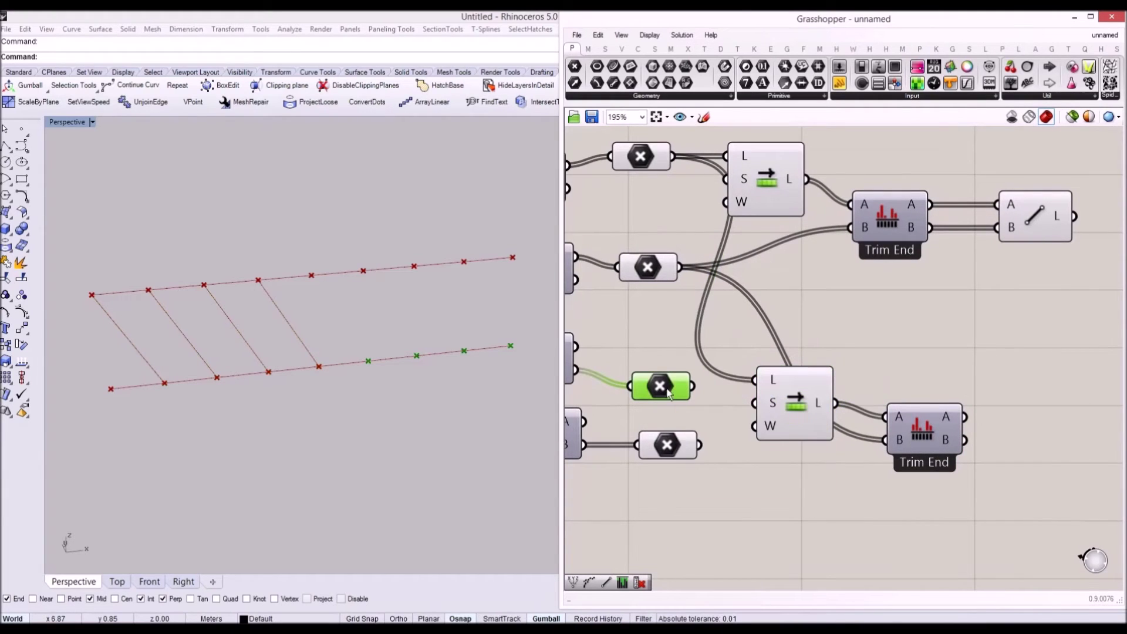
drag(693, 387, 793, 418)
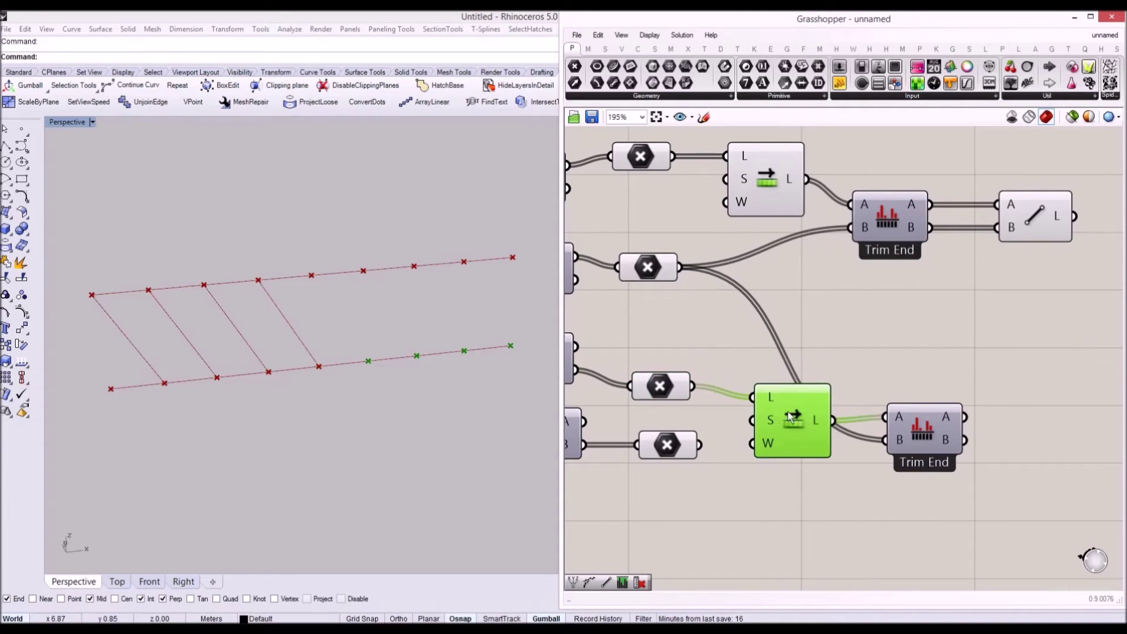
Step: Connect the fourth Split List's Point parameter to the lower Shortest List's B input, replacing its existing wire
drag(788, 416, 786, 405)
drag(926, 440, 951, 421)
shift+drag(699, 445, 933, 425)
Step: Copy the Line component beside the lower Shortest List and connect that list's A and B outputs to the copy
right_drag(1015, 320, 829, 322)
click(849, 226)
key(ctrl+c)
key(ctrl+v)
drag(854, 229, 905, 406)
drag(801, 411, 875, 395)
drag(875, 418, 802, 434)
right_drag(771, 366, 902, 345)
scroll(902, 345, down, 2)
drag(805, 369, 814, 364)
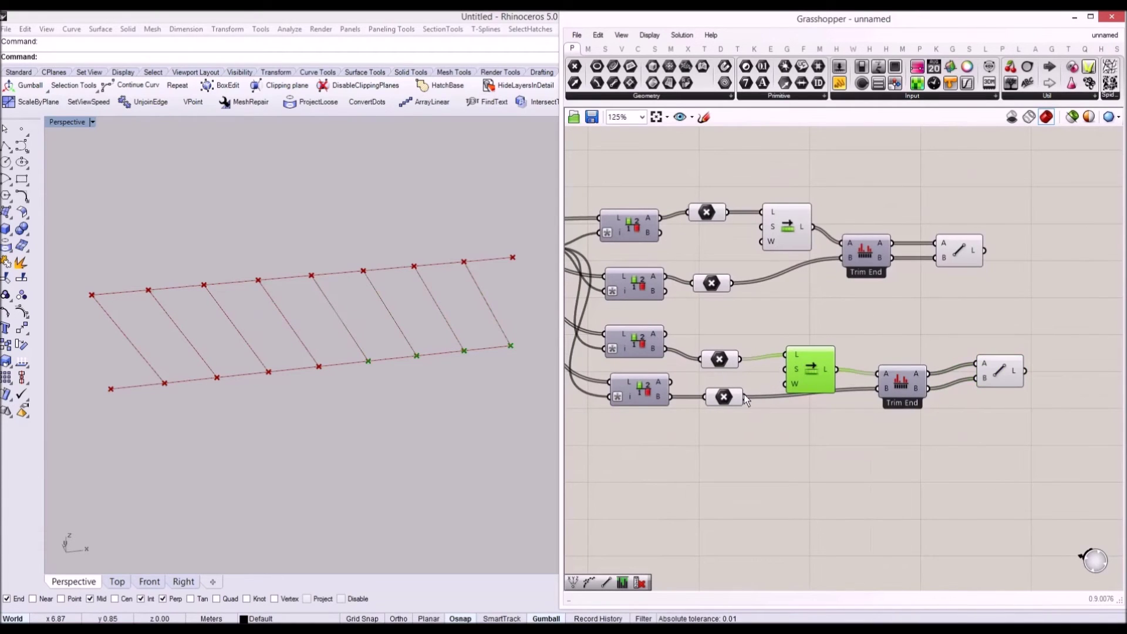
Step: Rewire the lower Shortest List so A takes the third Point parameter and B the fourth Point parameter through the Shift List
scroll(803, 382, up, 2)
drag(712, 405, 954, 348)
drag(793, 367, 923, 363)
right_drag(921, 376, 818, 384)
click(852, 379)
scroll(850, 564, down, 1)
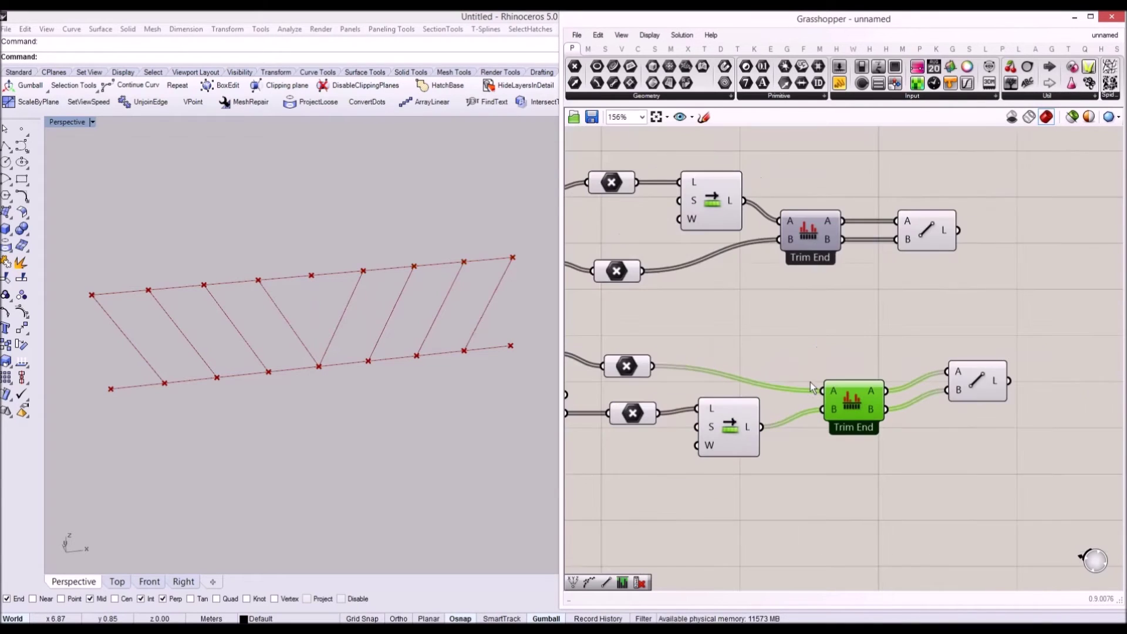
right_drag(348, 290, 392, 248)
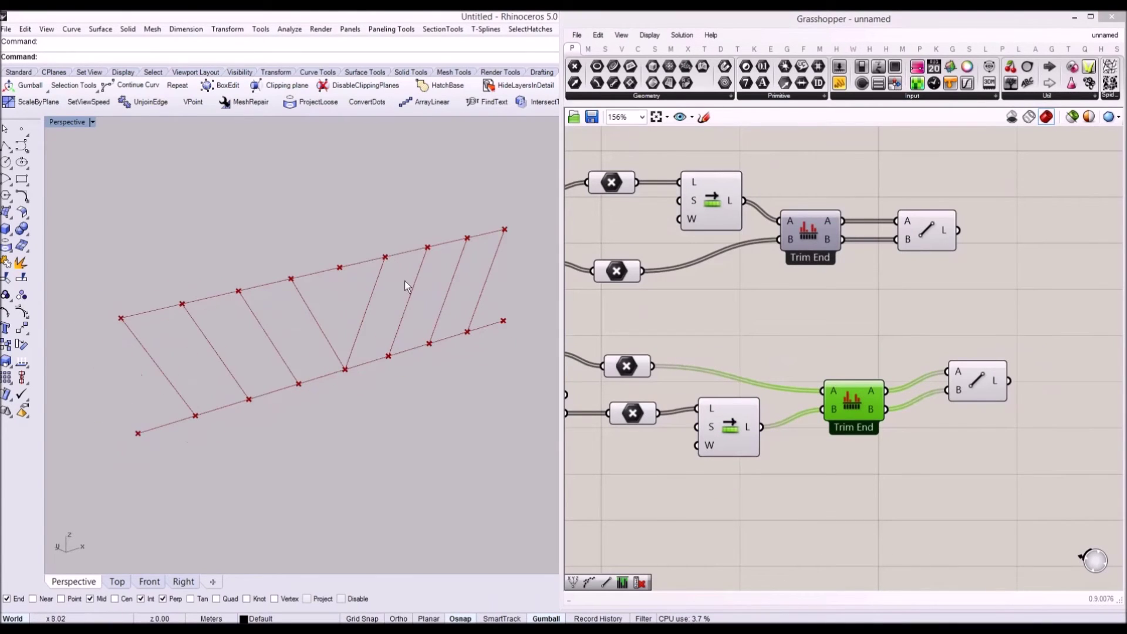
right_drag(477, 290, 341, 285)
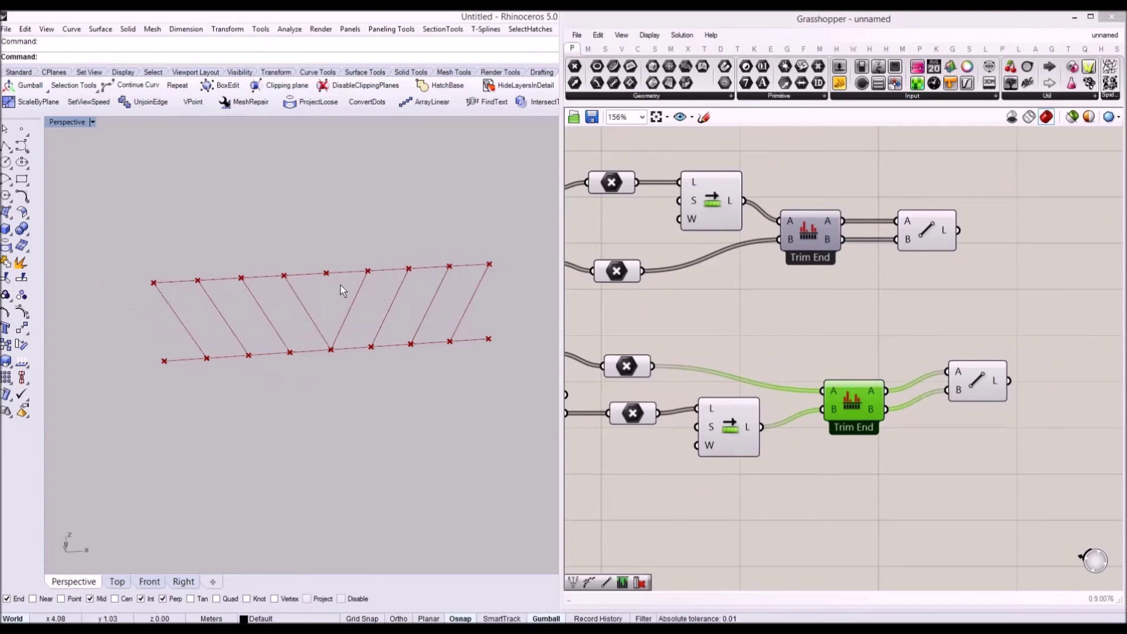
click(832, 374)
right_drag(794, 405, 784, 408)
drag(713, 413, 713, 396)
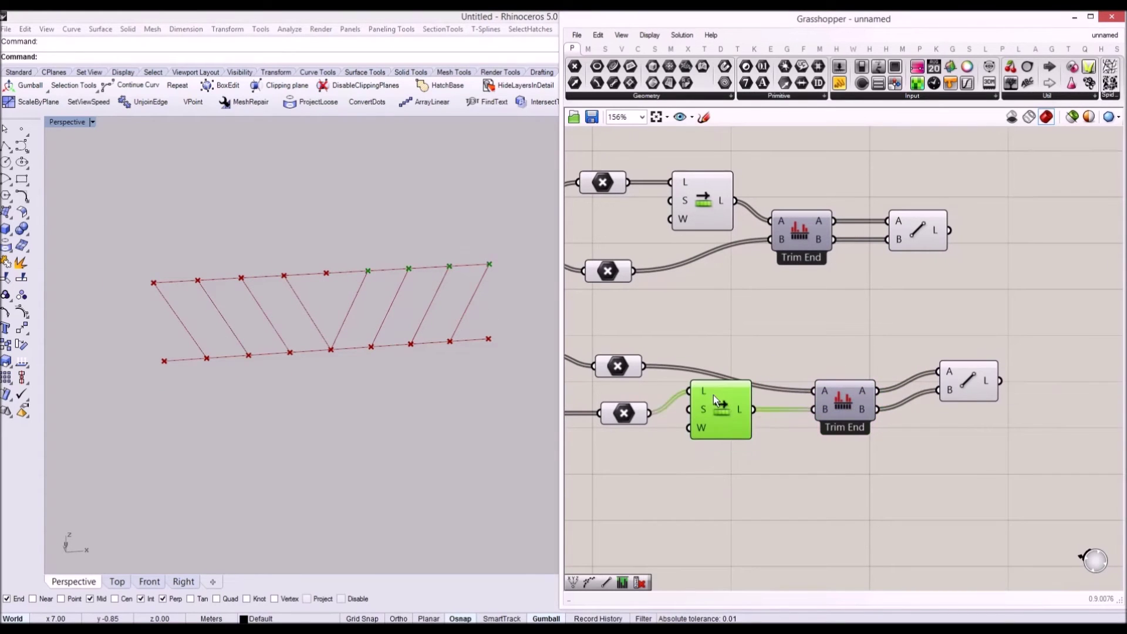
Step: Turn off the preview of the four Point parameters and both Shift List components
right_drag(870, 364, 823, 375)
scroll(935, 348, down, 3)
scroll(765, 370, up, 1)
drag(775, 417, 741, 219)
key(ctrl+q)
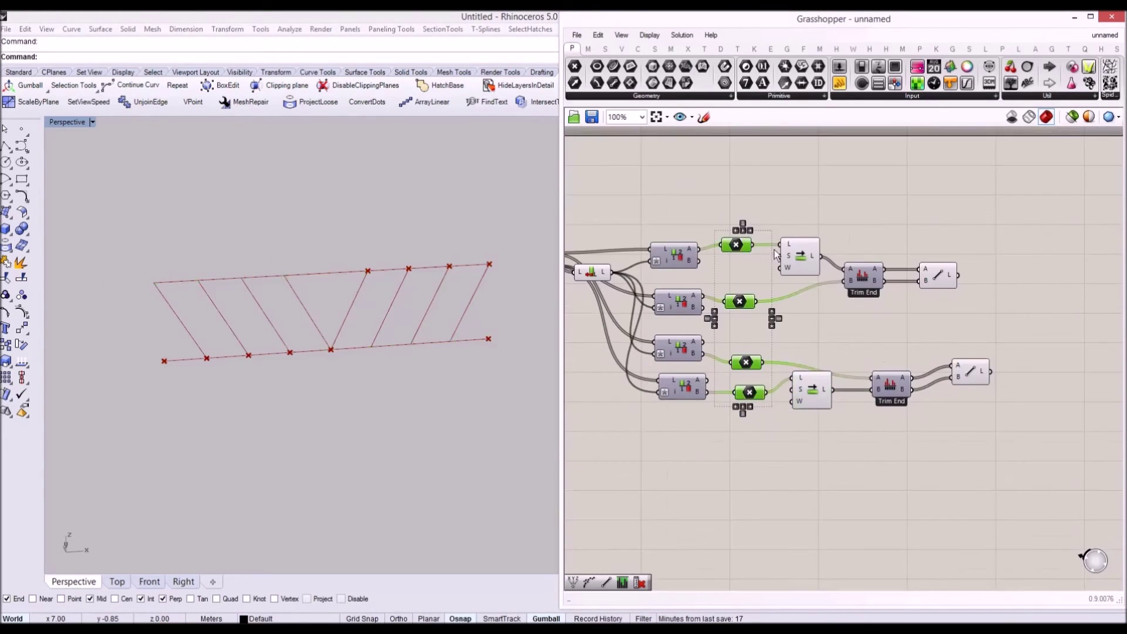
click(800, 258)
key(ctrl+q)
click(816, 397)
Step: Align the two diagonal Line components and the two Shortest List components with each other
scroll(854, 311, down, 3)
click(854, 294)
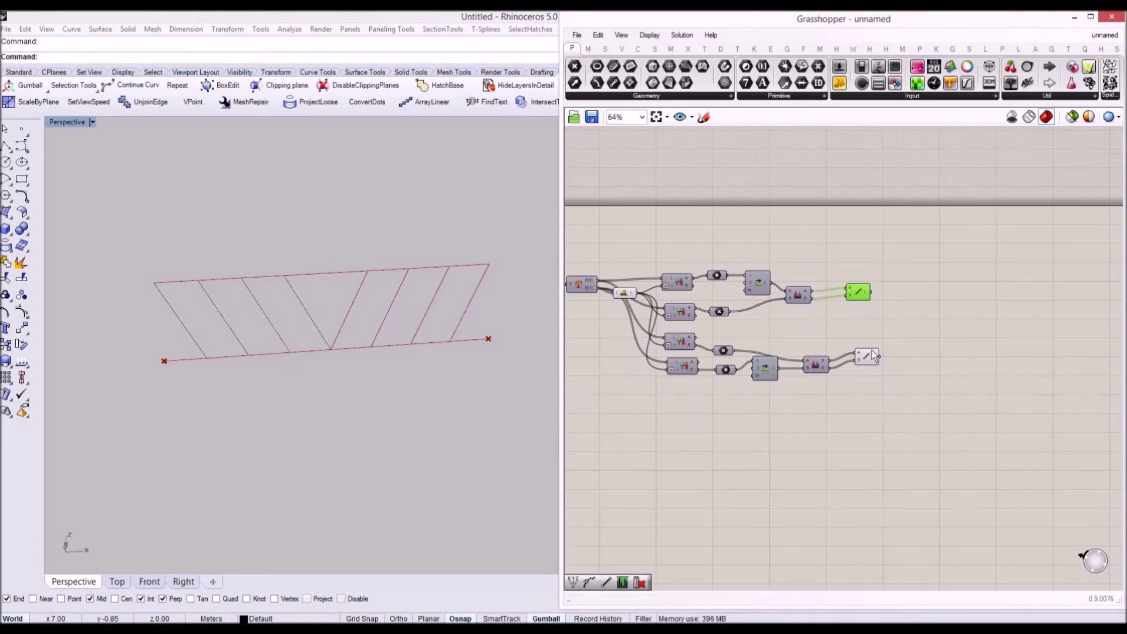
drag(856, 297, 864, 295)
drag(820, 361, 812, 355)
drag(809, 297, 818, 298)
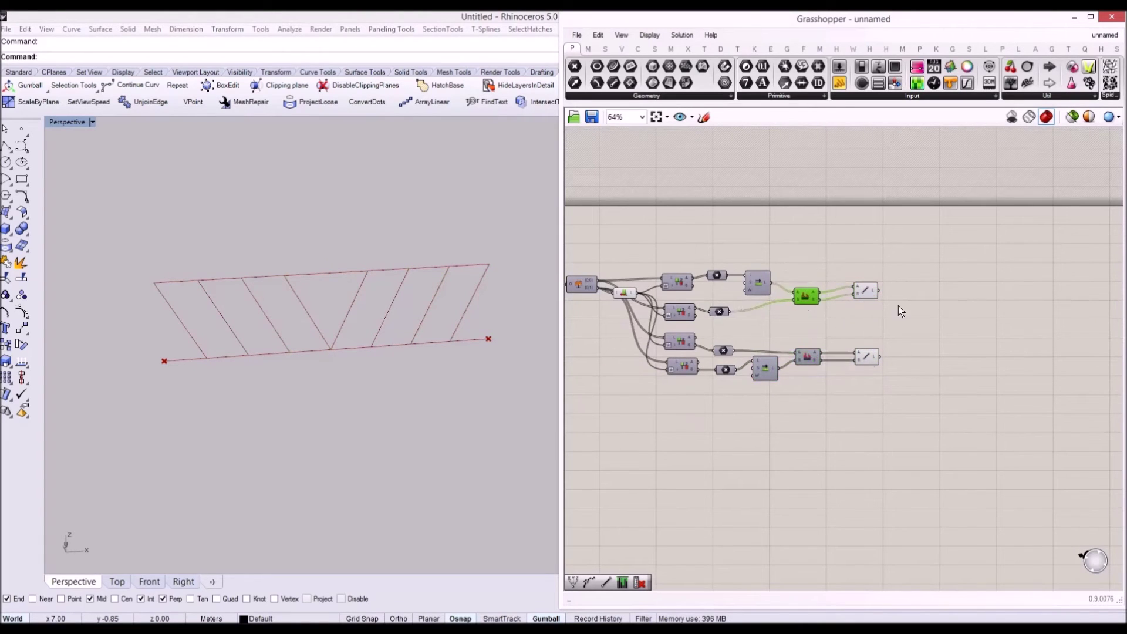
Step: Add a new Line component next to the two diagonal Line components
right_drag(634, 254, 558, 255)
right_drag(852, 310, 819, 310)
double_click(809, 273)
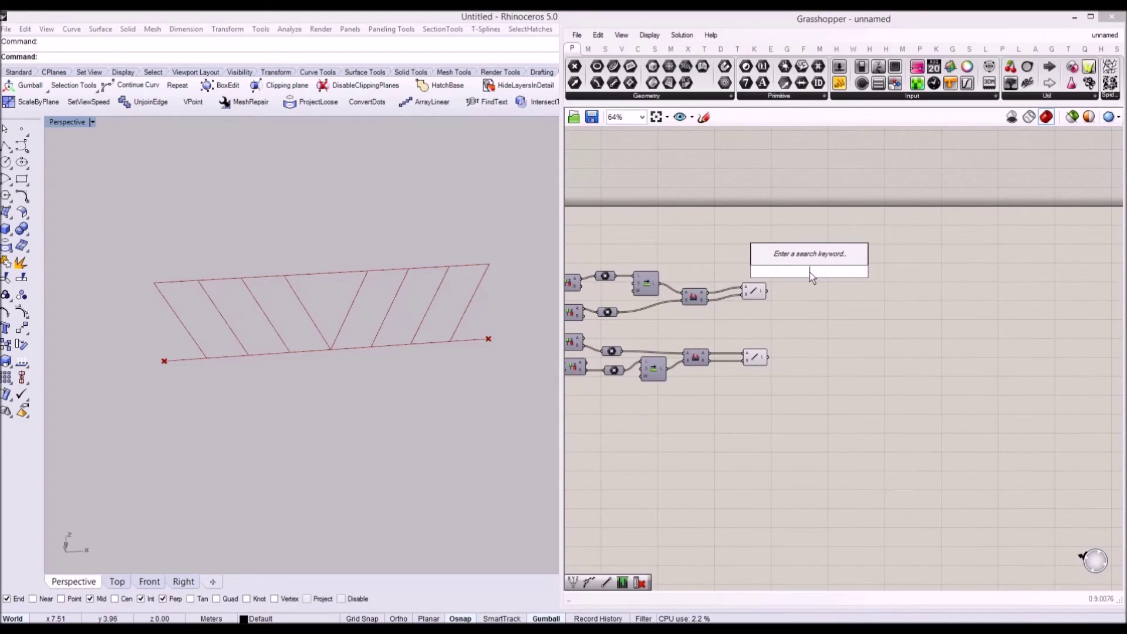
text(line)
key(Return)
Step: Turn the preview of the Explode Tree's chord division points back on
right_drag(566, 261, 749, 244)
right_drag(680, 246, 629, 262)
scroll(711, 261, down, 1)
click(694, 267)
scroll(740, 262, up, 2)
scroll(629, 262, up, 1)
drag(634, 258, 878, 214)
scroll(879, 214, down, 2)
right_drag(879, 213, 838, 223)
click(675, 255)
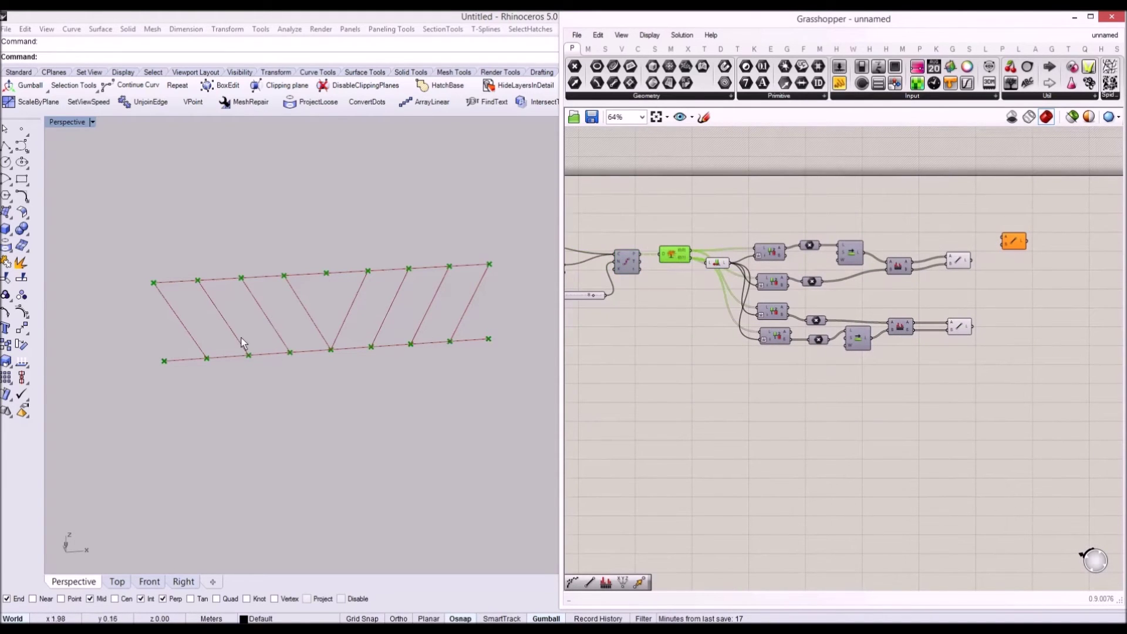
Step: Connect the Explode Tree's (0;0) and (0;1) outputs to the new Line's A and B inputs to draw the verticals
scroll(925, 250, up, 1)
right_drag(925, 249, 833, 277)
right_drag(577, 281, 615, 272)
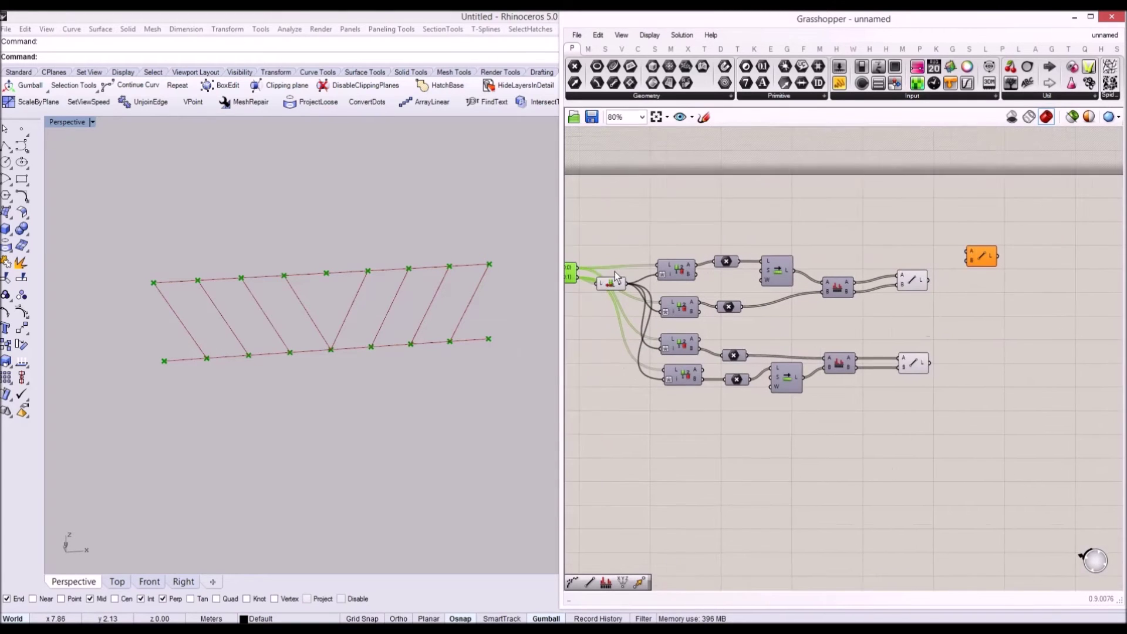
scroll(682, 260, down, 1)
drag(599, 271, 910, 254)
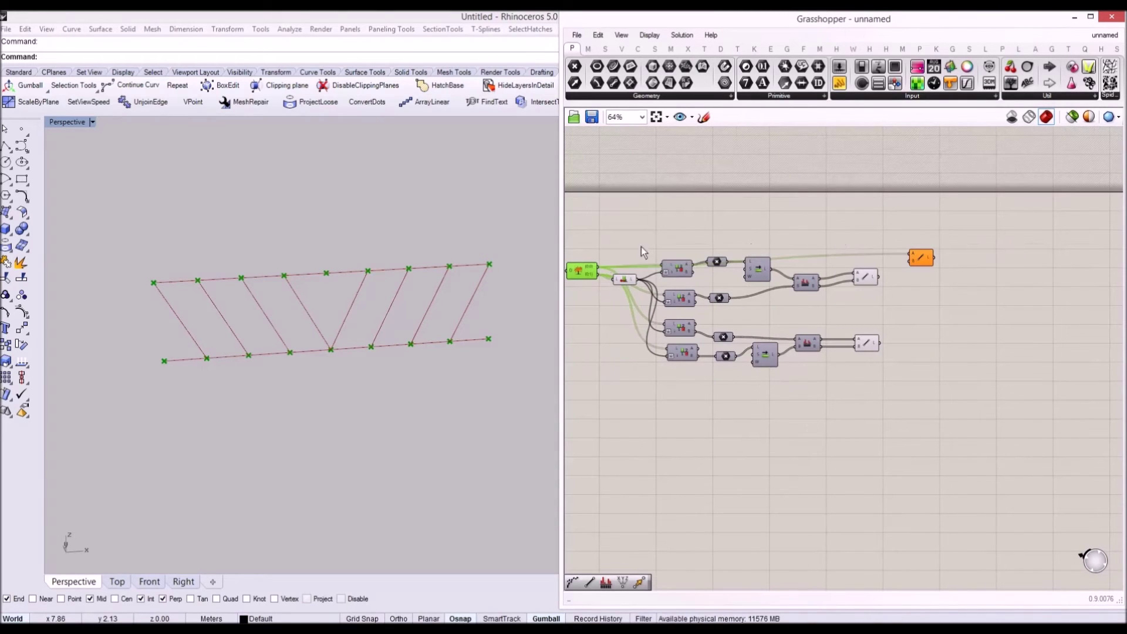
drag(597, 280, 868, 285)
Step: Arrange the two diagonal Line components in a column beneath the verticals' Line component
drag(869, 343, 871, 340)
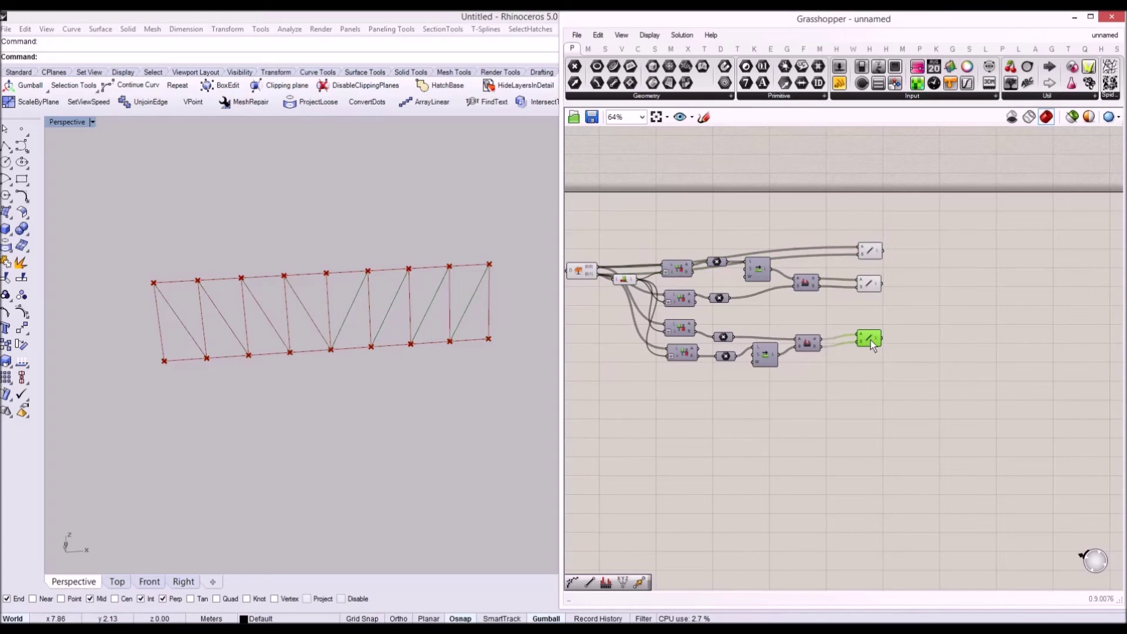
drag(869, 286, 870, 293)
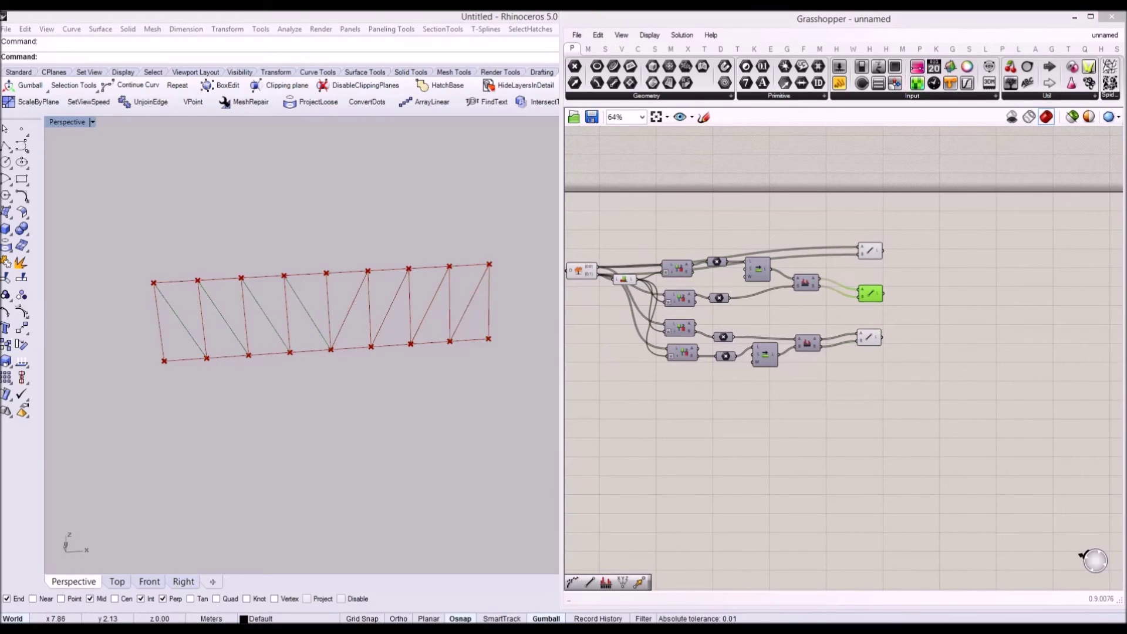
scroll(822, 286, up, 4)
click(824, 270)
click(820, 322)
drag(820, 389, 830, 405)
drag(823, 320, 831, 267)
drag(838, 401, 834, 397)
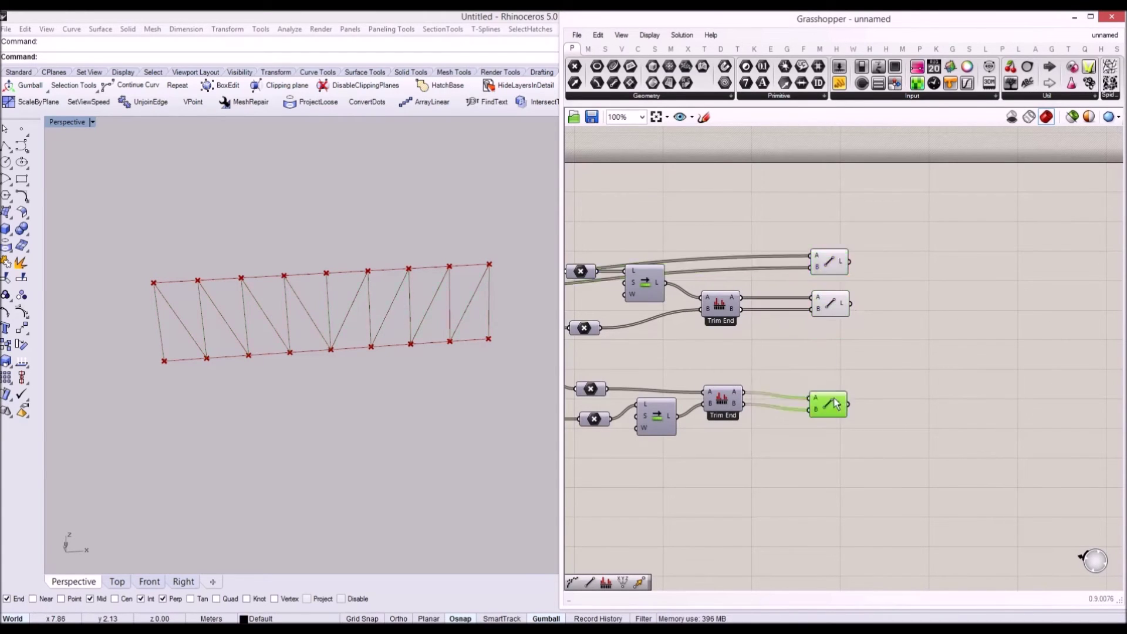
Step: Highlight the truss members of each Line component in turn and raise the verticals' Line above the diagonal ones
click(750, 315)
scroll(750, 315, down, 3)
right_drag(791, 284, 700, 277)
scroll(716, 276, up, 3)
click(717, 283)
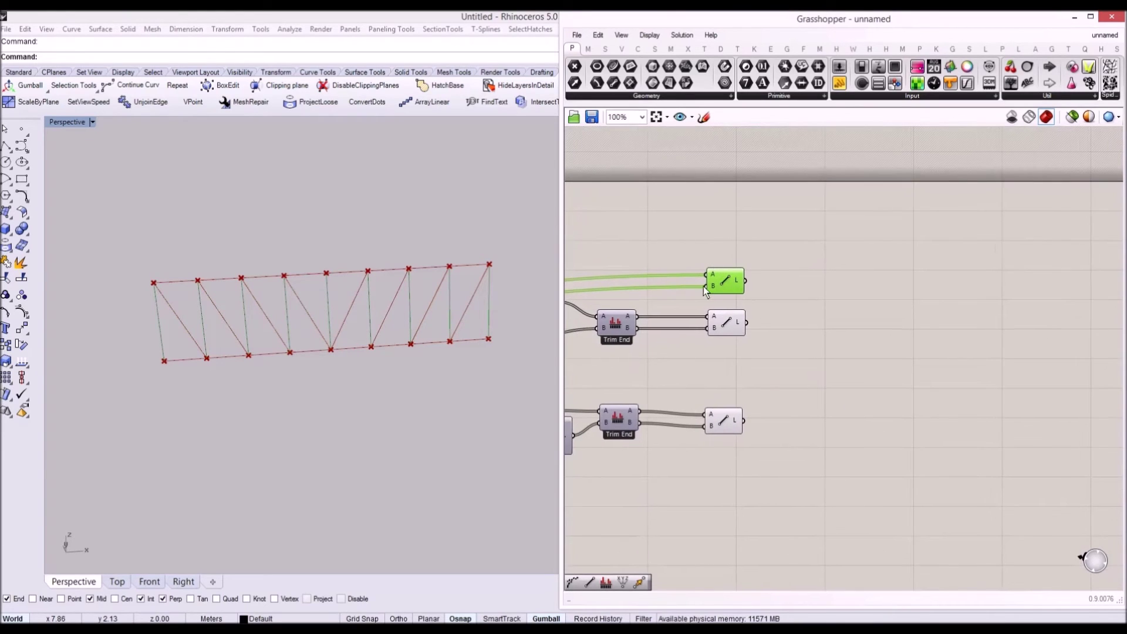
click(720, 424)
click(725, 326)
drag(724, 284, 730, 260)
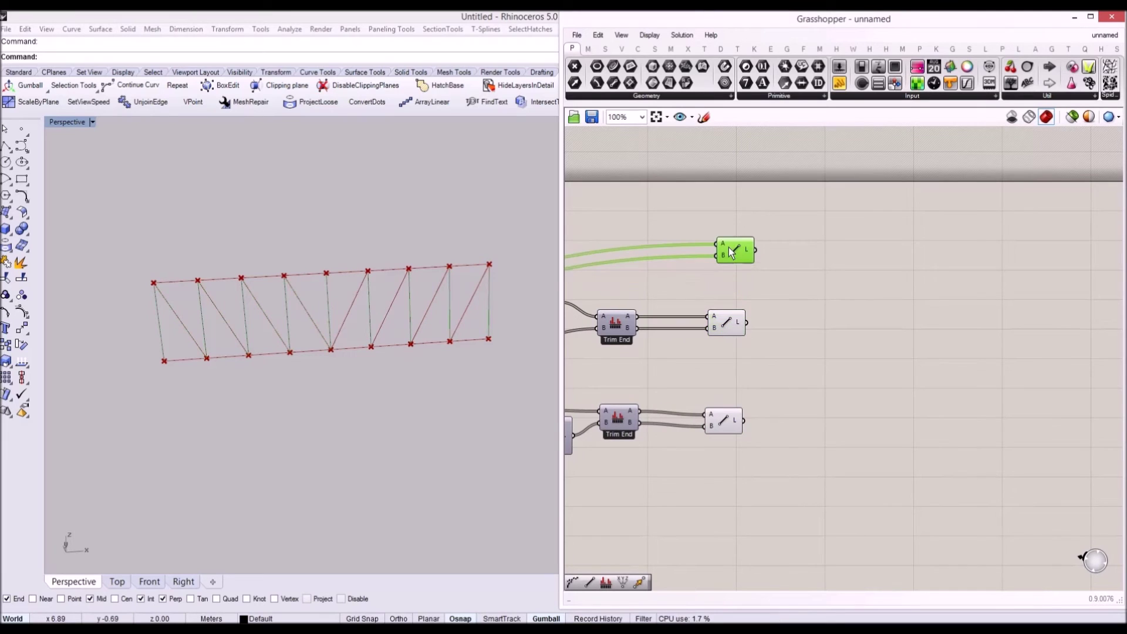
Step: Line up the verticals' Line component and the two diagonal Line components closer to the Shortest Lists
scroll(729, 261, down, 3)
scroll(786, 282, up, 2)
right_drag(350, 282, 405, 284)
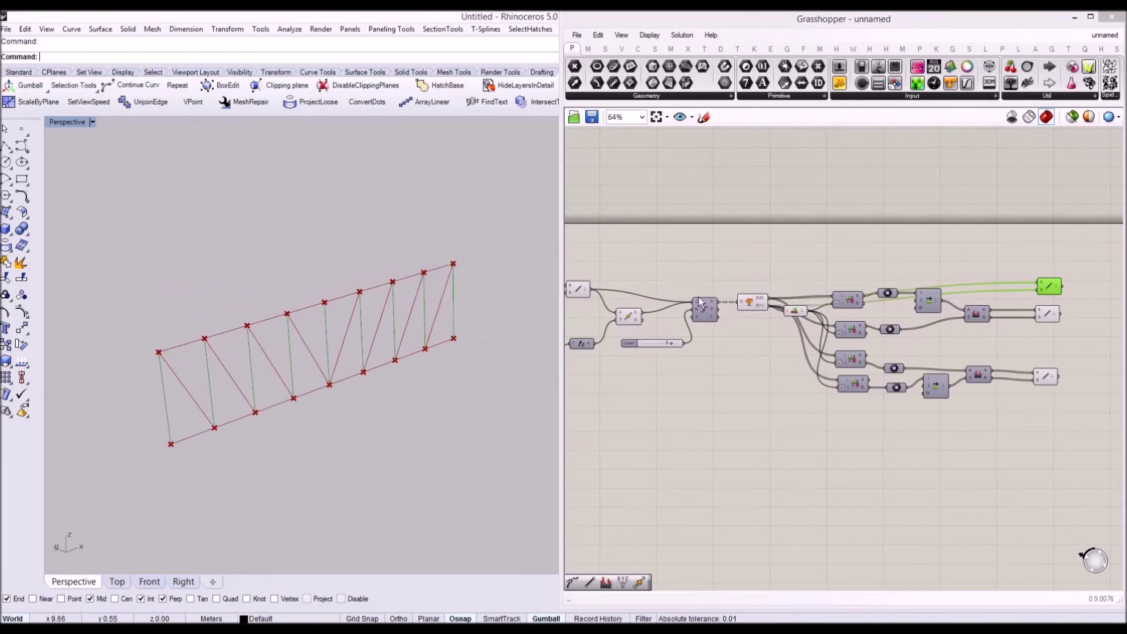
right_drag(951, 303, 780, 285)
right_drag(952, 286, 938, 284)
drag(860, 287, 839, 289)
drag(864, 360, 846, 360)
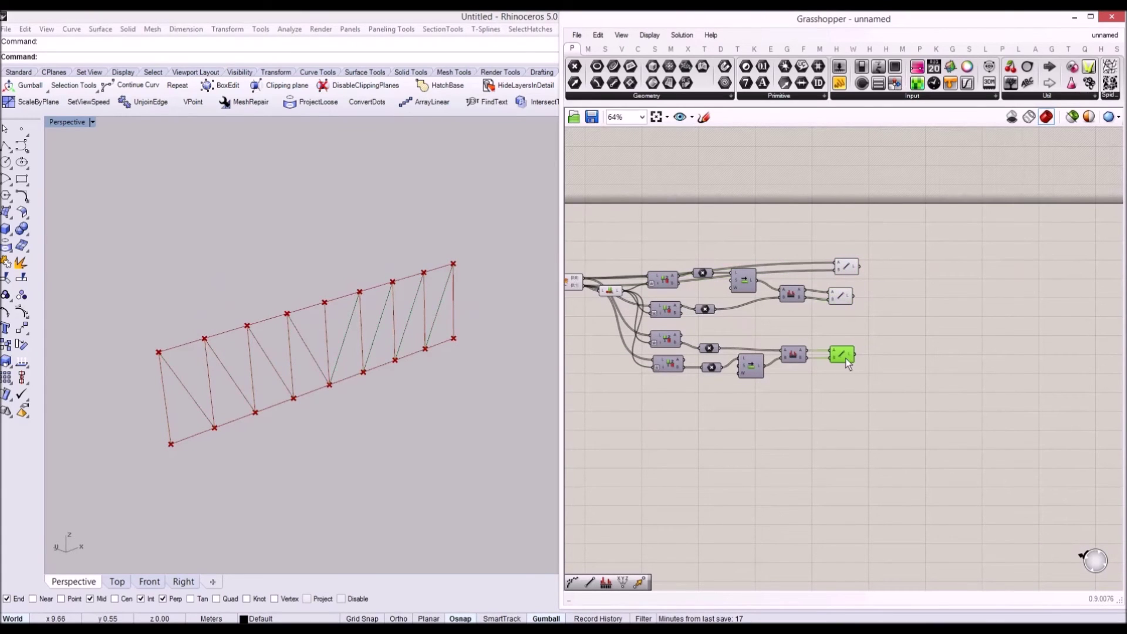
drag(844, 296, 845, 269)
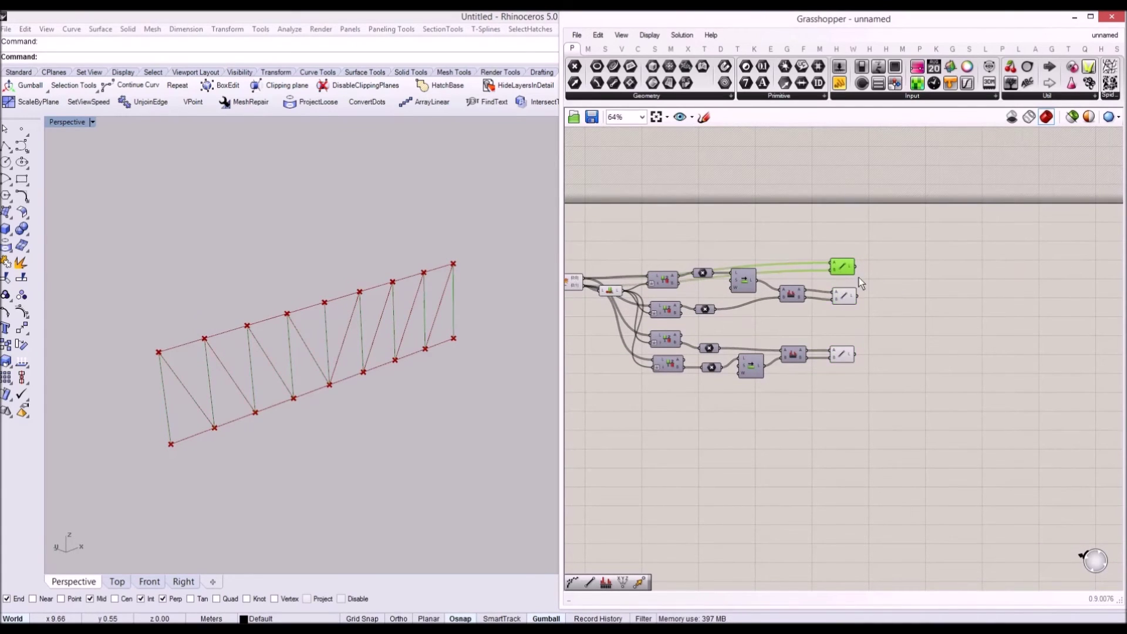
mouse_move(151, 337)
mouse_down()
mouse_move(284, 332)
mouse_move(467, 259)
mouse_move(122, 365)
mouse_up()
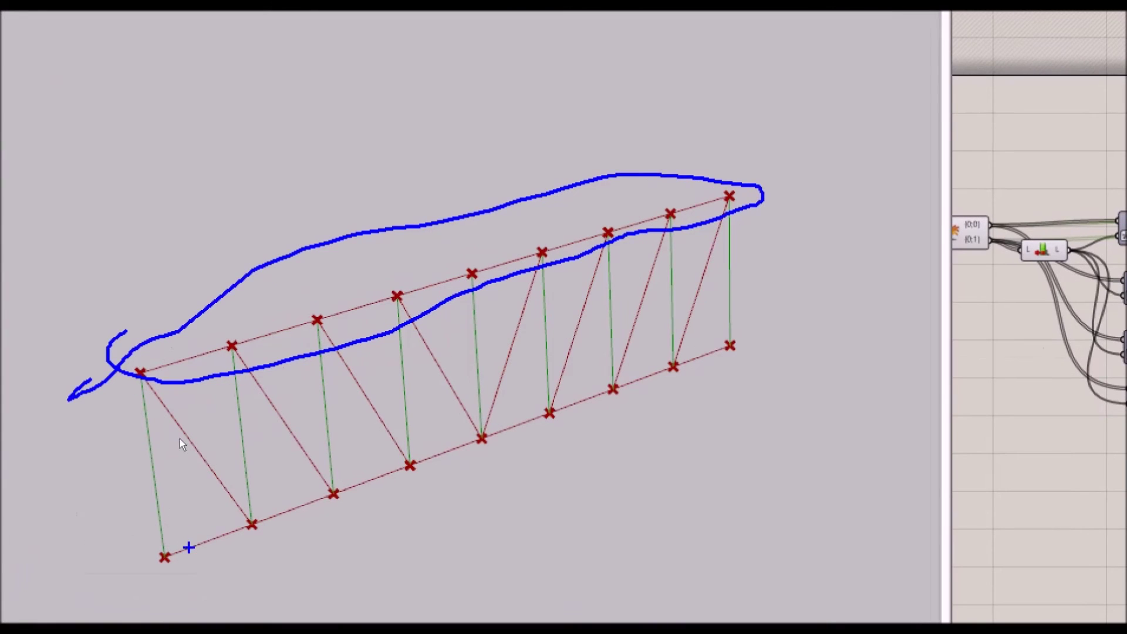
mouse_move(124, 531)
mouse_down()
mouse_move(138, 575)
mouse_move(668, 433)
mouse_move(536, 352)
mouse_move(124, 520)
mouse_up()
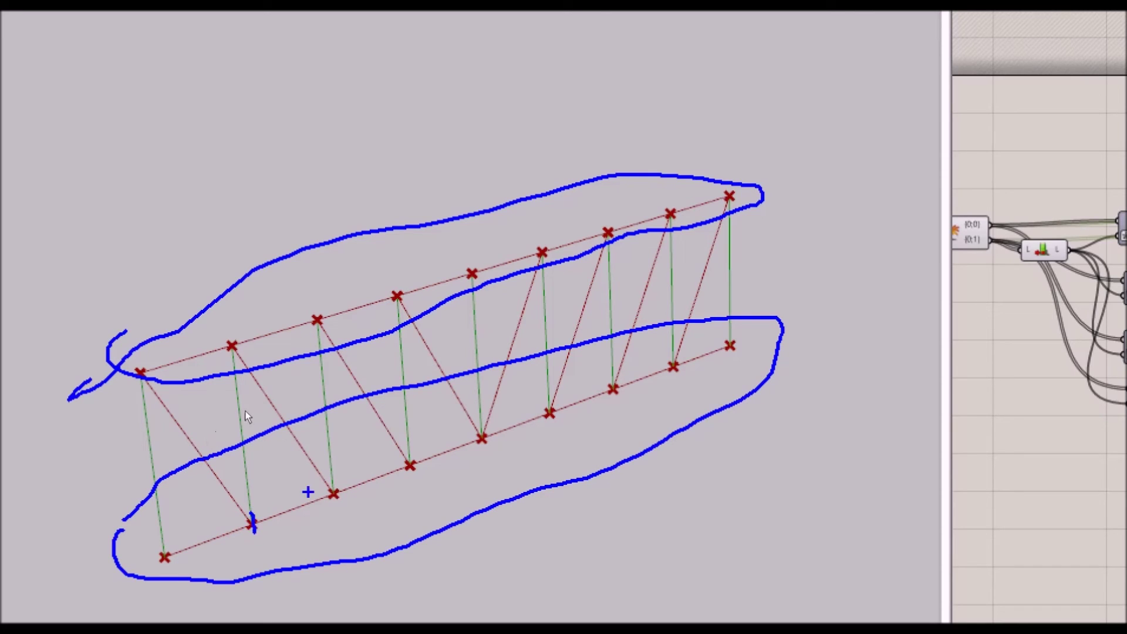
drag(336, 486, 336, 502)
drag(410, 456, 410, 474)
drag(483, 430, 484, 444)
drag(554, 408, 559, 425)
drag(621, 382, 625, 397)
drag(728, 345, 733, 361)
drag(196, 541, 218, 536)
drag(290, 505, 291, 525)
mouse_move(370, 478)
mouse_down()
mouse_move(391, 488)
mouse_move(376, 469)
mouse_up()
mouse_move(456, 445)
mouse_down()
mouse_move(440, 460)
mouse_move(454, 448)
mouse_up()
drag(525, 419, 512, 432)
drag(587, 403, 589, 402)
mouse_move(653, 369)
mouse_down()
mouse_move(651, 388)
mouse_move(648, 370)
mouse_move(695, 353)
mouse_up()
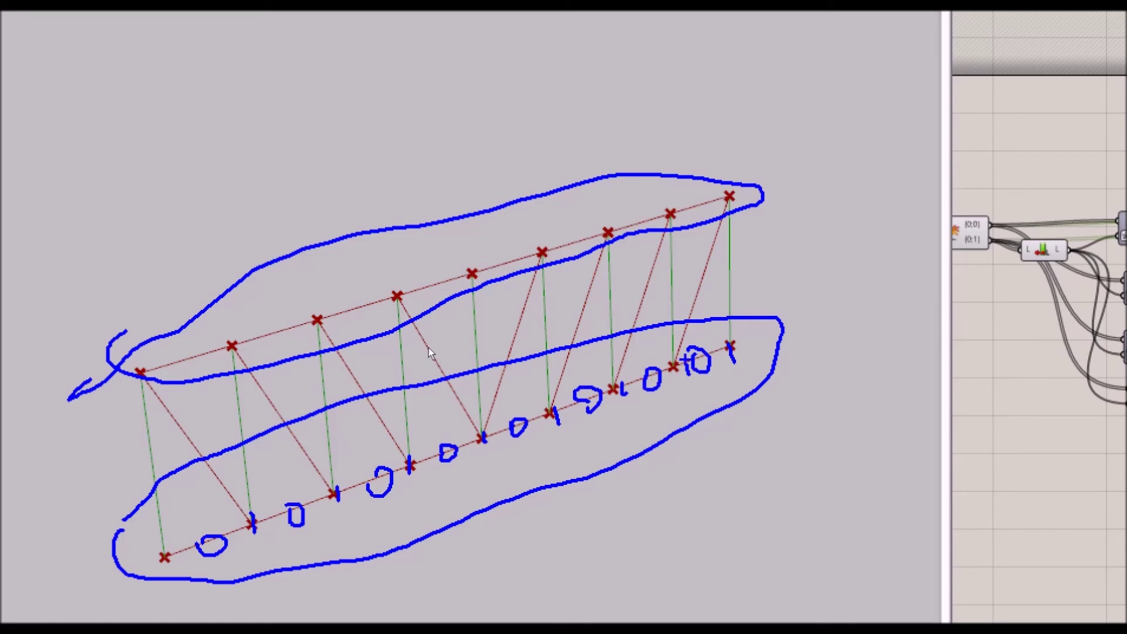
shift+drag(164, 556, 756, 337)
mouse_move(844, 294)
mouse_down()
mouse_move(803, 338)
mouse_move(837, 337)
mouse_up()
drag(196, 610, 438, 513)
mouse_move(344, 555)
mouse_down()
mouse_move(343, 570)
mouse_move(347, 554)
mouse_up()
mouse_move(266, 581)
mouse_down()
mouse_move(267, 594)
mouse_move(262, 578)
mouse_up()
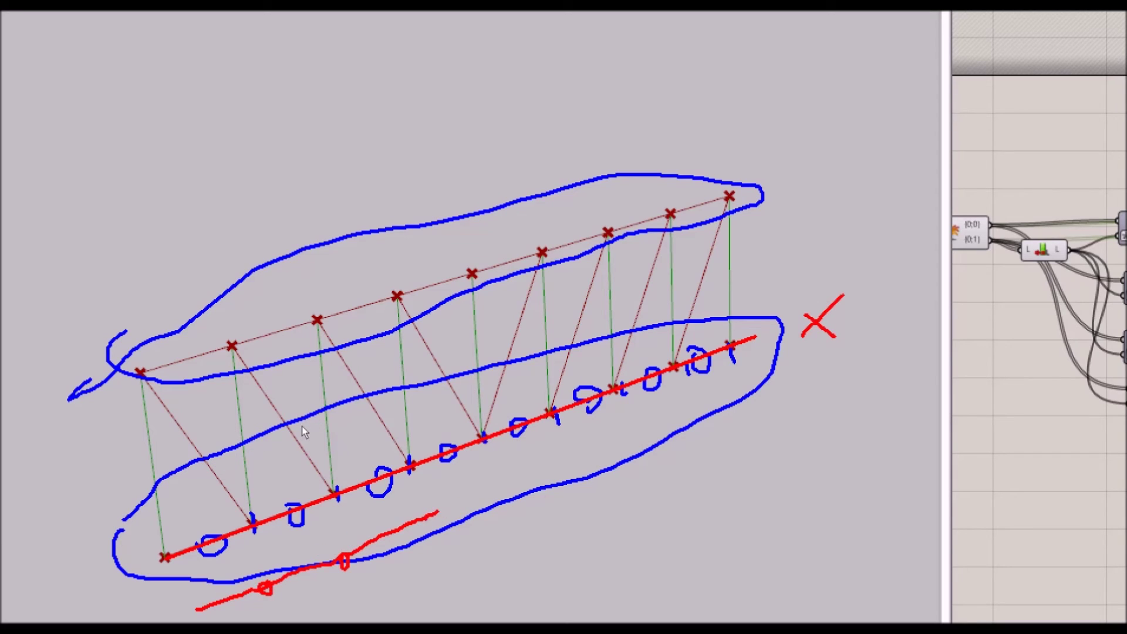
drag(437, 512, 736, 369)
key(Escape)
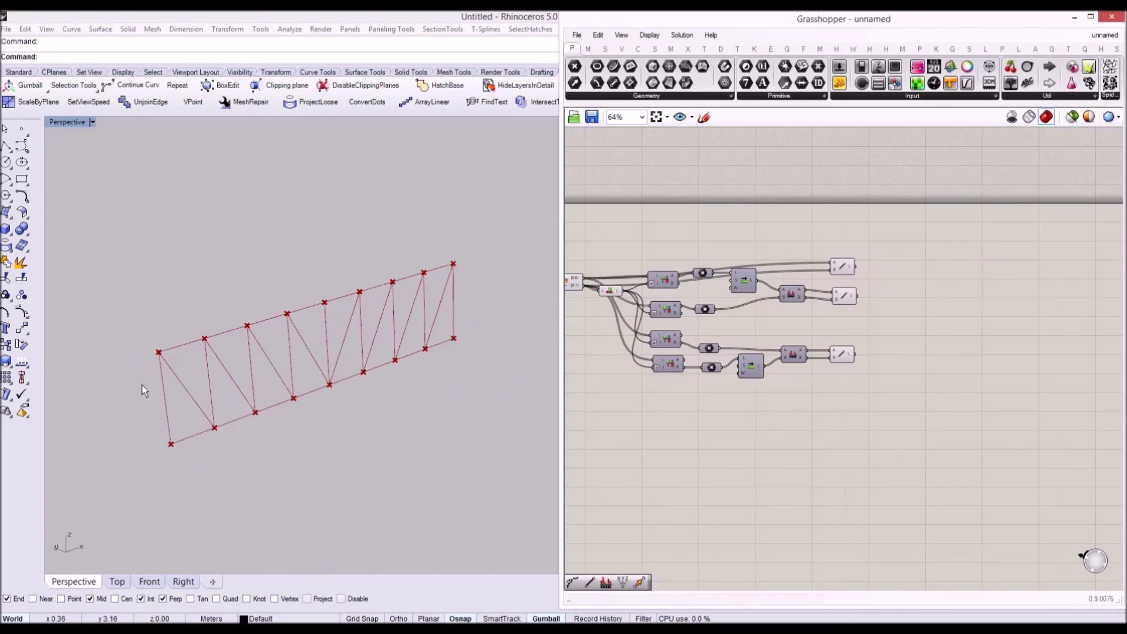
Step: Rearrange the chord Line and the two Move components ahead of the Divide Curve to make the definition's start clearer
right_drag(606, 303, 783, 311)
scroll(696, 314, down, 2)
scroll(699, 315, up, 2)
click(707, 315)
mouse_move(699, 337)
mouse_down()
mouse_move(705, 317)
mouse_move(711, 329)
mouse_up()
drag(625, 322, 632, 318)
drag(781, 313, 792, 280)
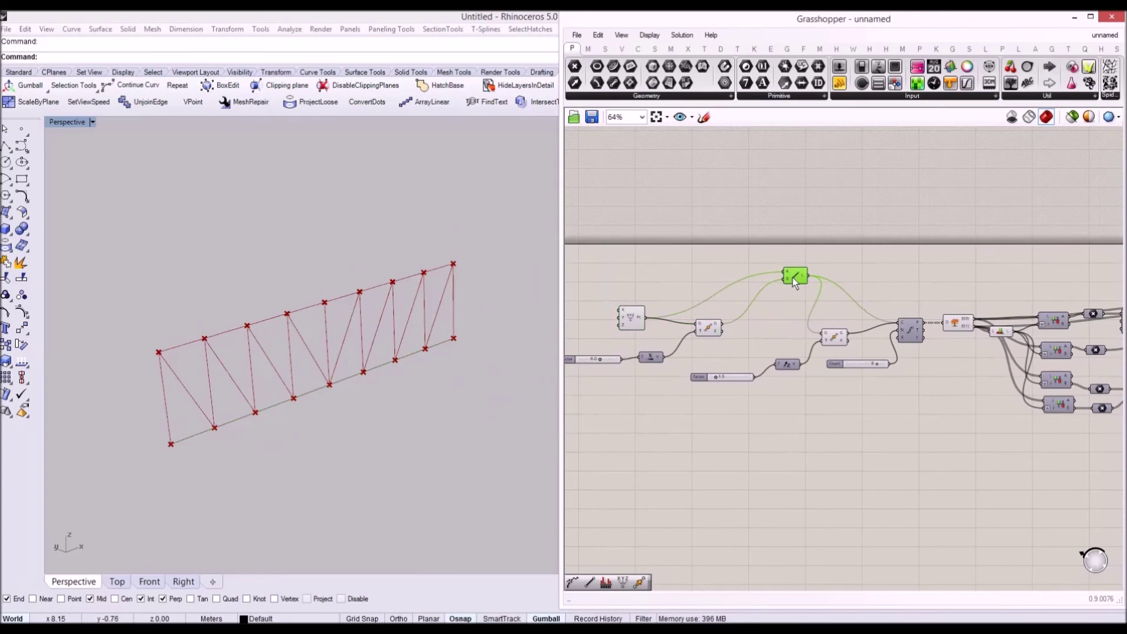
drag(710, 323, 735, 323)
drag(794, 279, 799, 280)
drag(827, 333, 847, 290)
right_drag(876, 277, 761, 308)
click(692, 303)
drag(691, 304, 744, 324)
Step: Add a Shatter component and connect the chord Line's output and the second Move's geometry output to its curve input
right_drag(813, 309, 734, 306)
double_click(816, 297)
text(shatter)
key(Return)
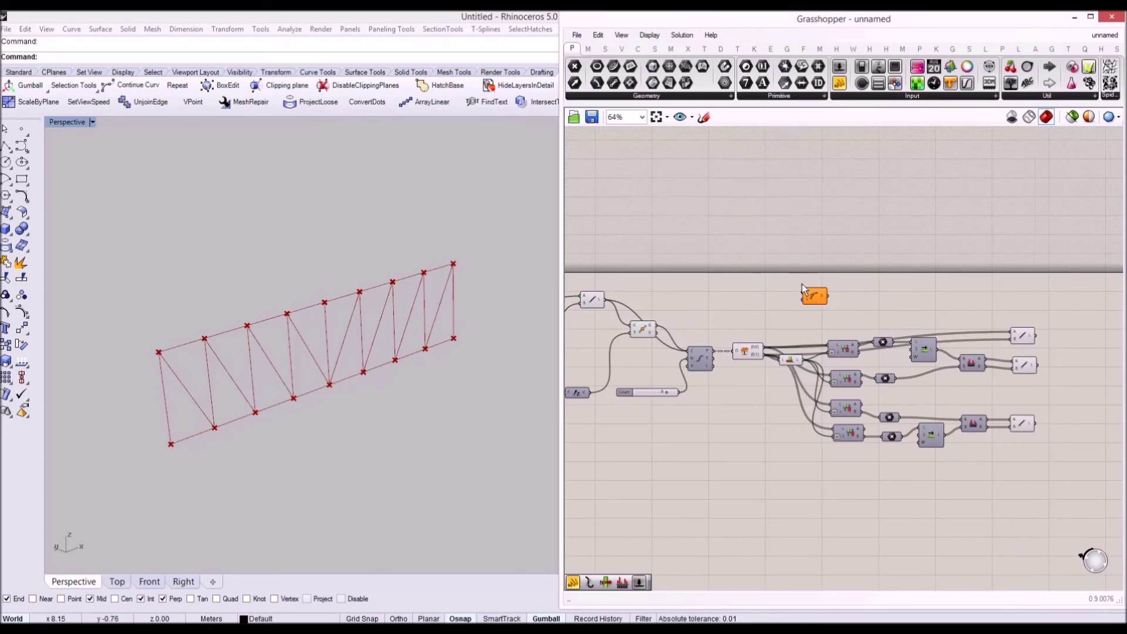
drag(608, 303, 656, 330)
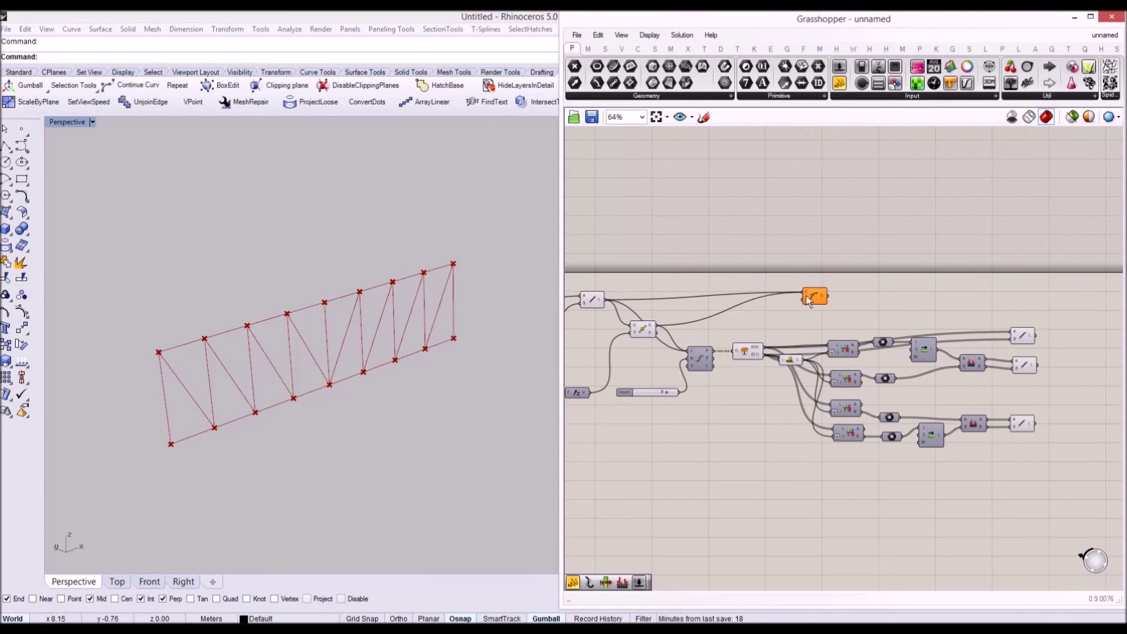
scroll(808, 300, up, 3)
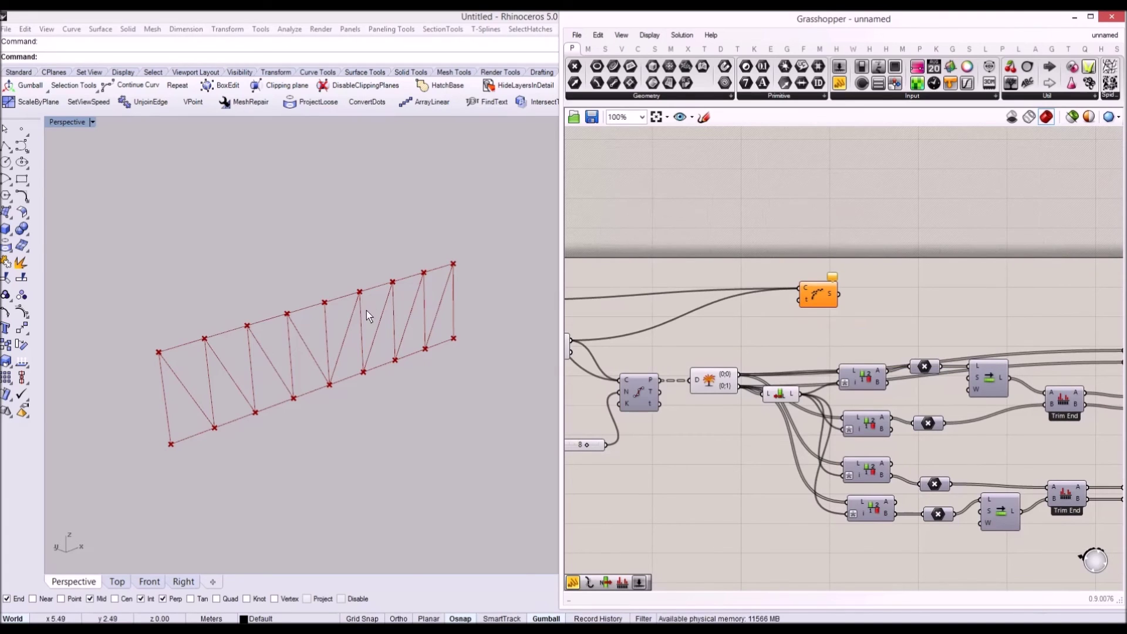
Step: Connect the Divide Curve's t parameter output to the Shatter component's t input
right_drag(253, 304, 216, 302)
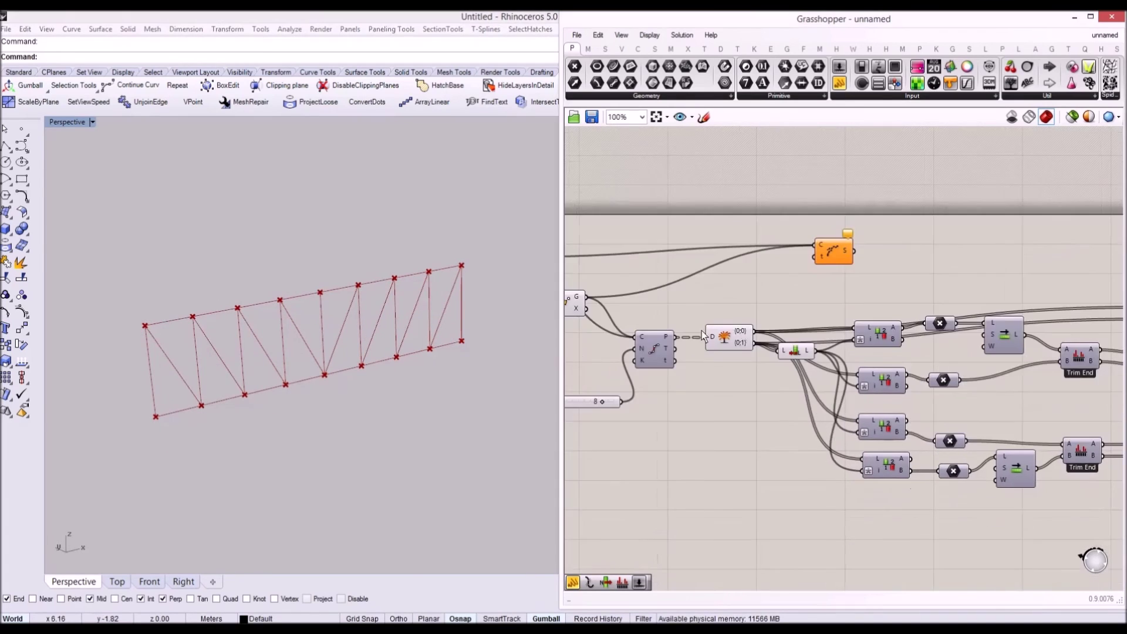
scroll(711, 366, up, 3)
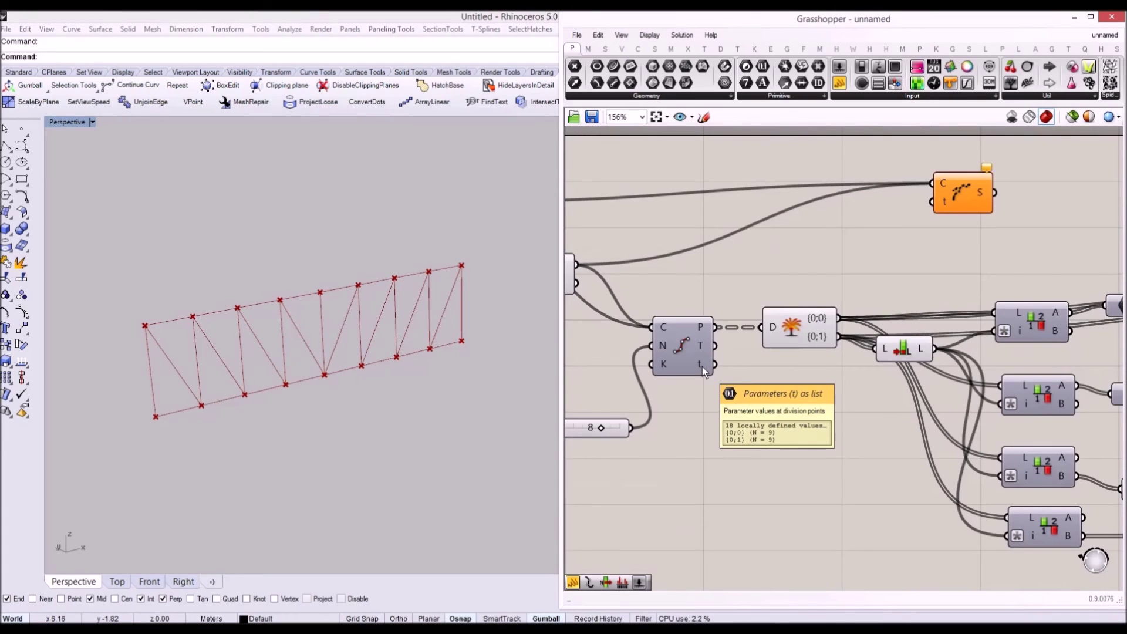
right_drag(693, 372, 612, 385)
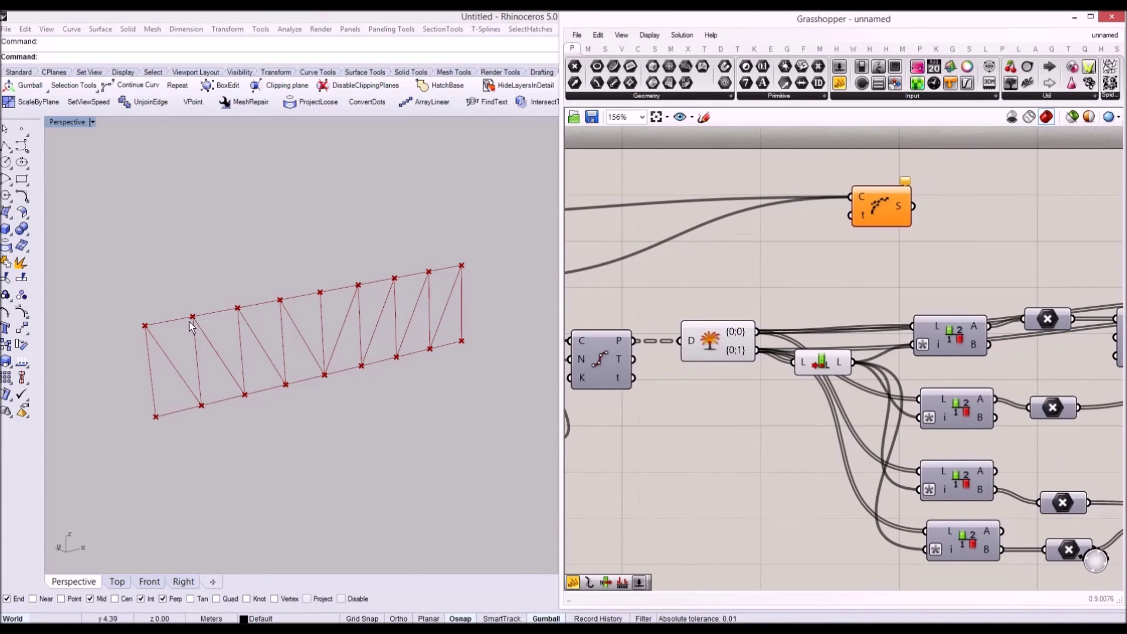
right_drag(189, 322, 188, 324)
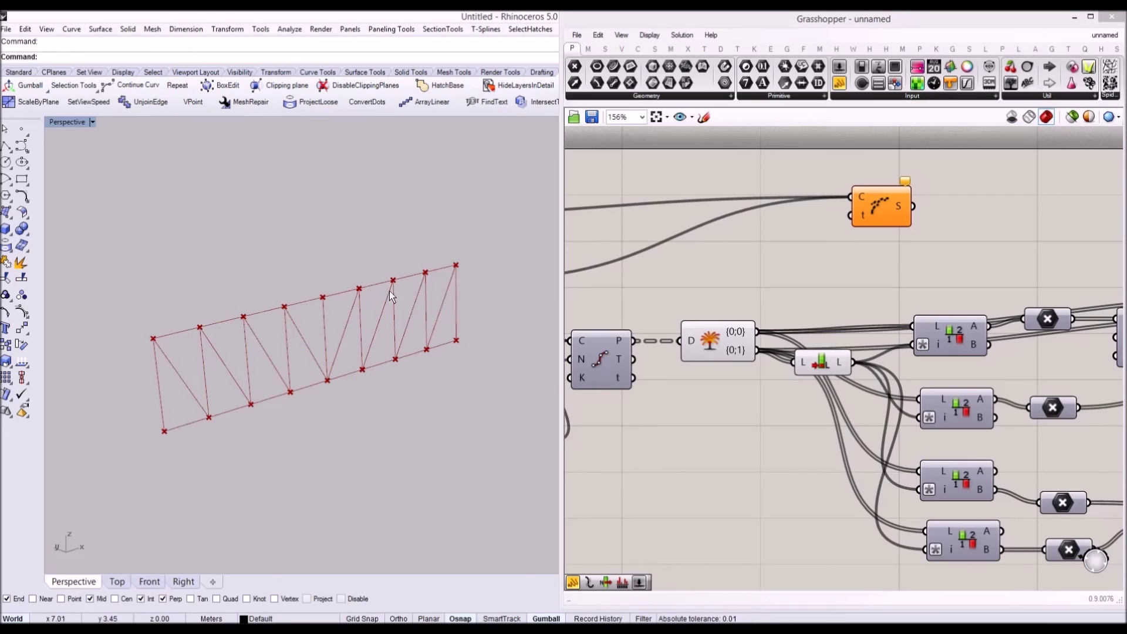
drag(633, 378, 846, 227)
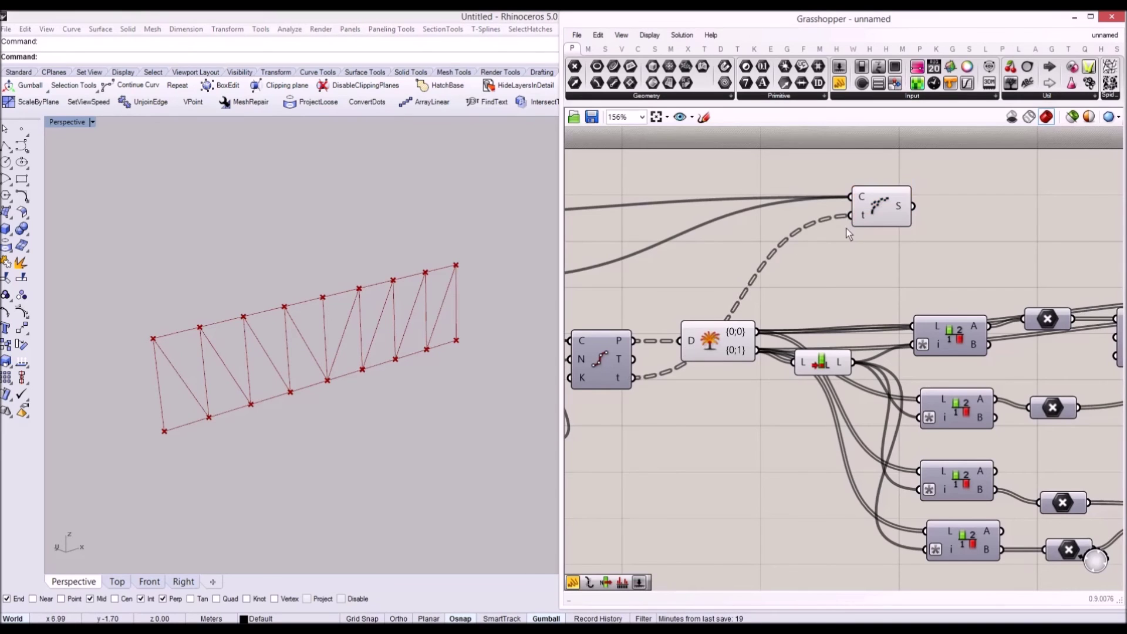
Step: Move the Shatter component above the column of Line components at the end of the definition
right_drag(923, 236, 775, 251)
scroll(776, 247, down, 3)
drag(762, 235, 999, 214)
right_drag(952, 226, 730, 243)
scroll(782, 234, up, 2)
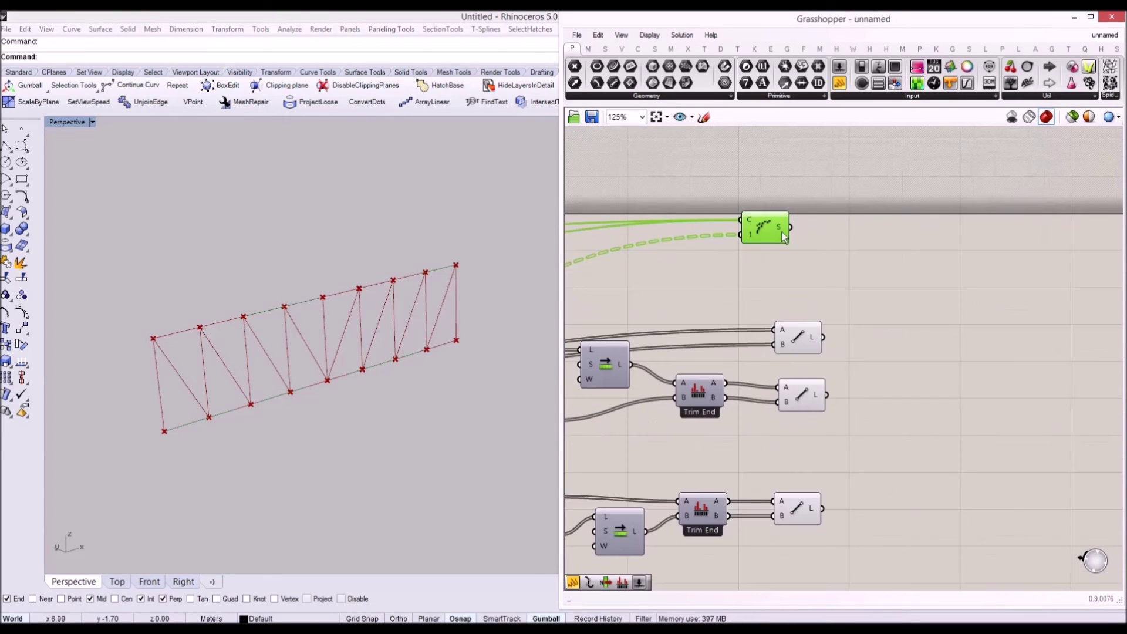
Step: Connect a panel to the Shatter component's output and enlarge it to inspect the resulting chord segments
drag(785, 236, 803, 258)
click(840, 247)
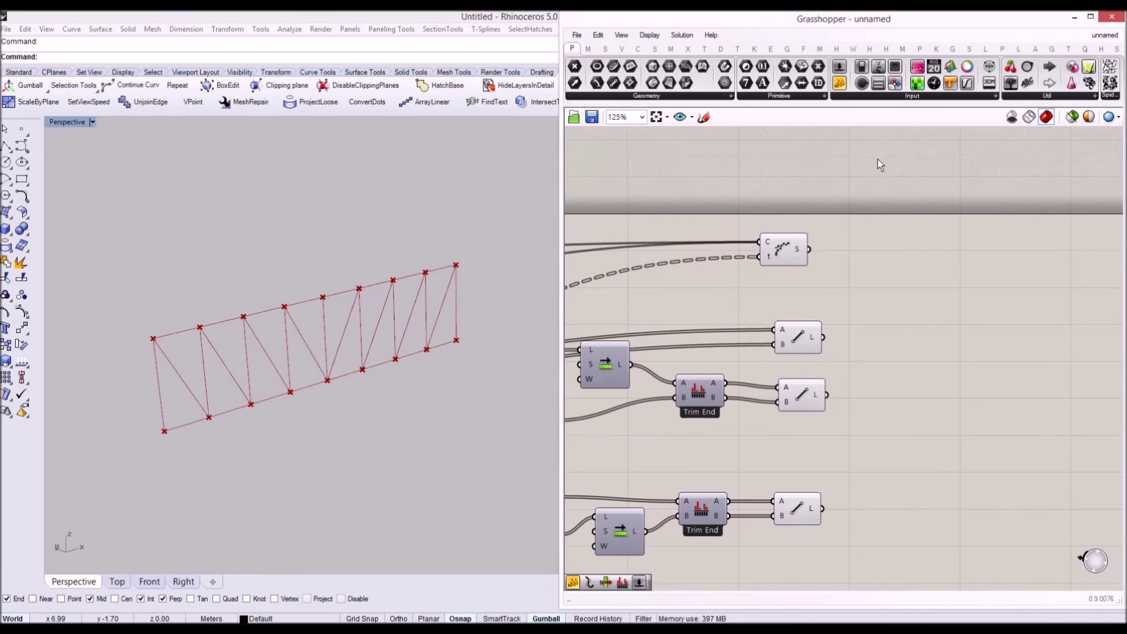
click(945, 260)
drag(865, 266, 885, 261)
right_drag(996, 256, 886, 265)
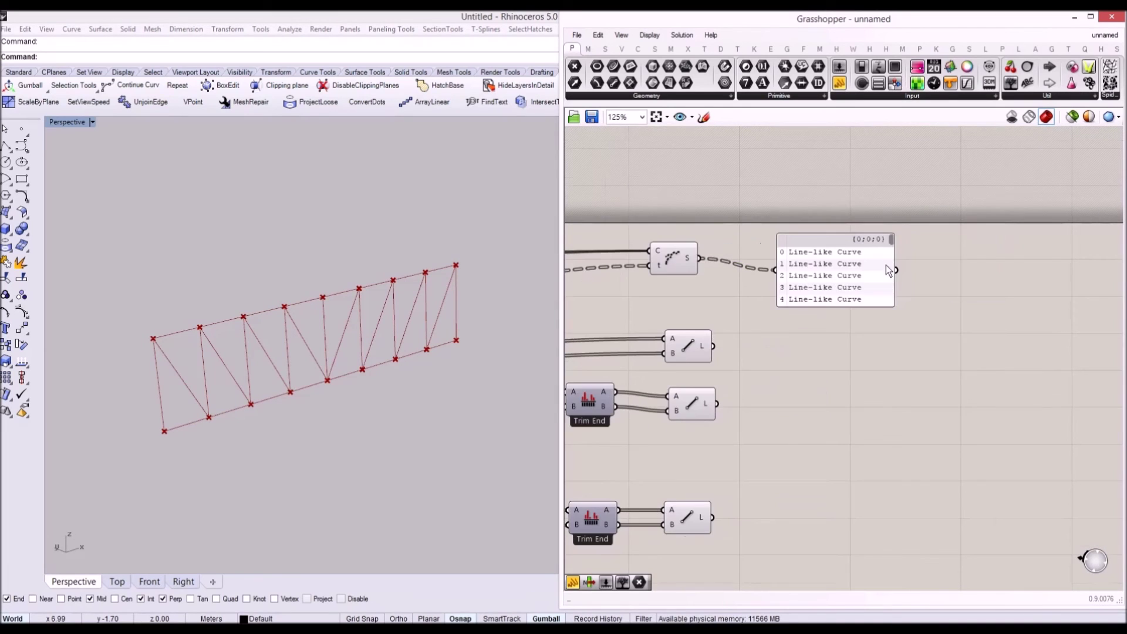
drag(882, 305, 886, 365)
Step: Flatten the Shatter component's S output, check the list in the panel, and move the panel away from the component
drag(678, 260, 699, 273)
right_click(707, 270)
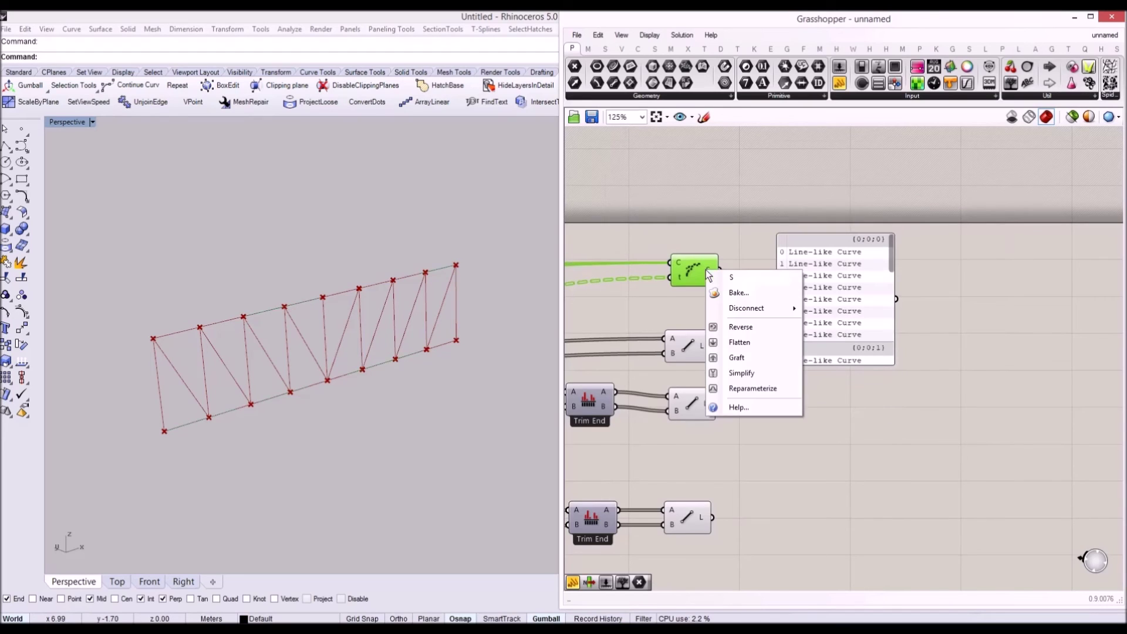
click(739, 343)
drag(893, 256, 890, 354)
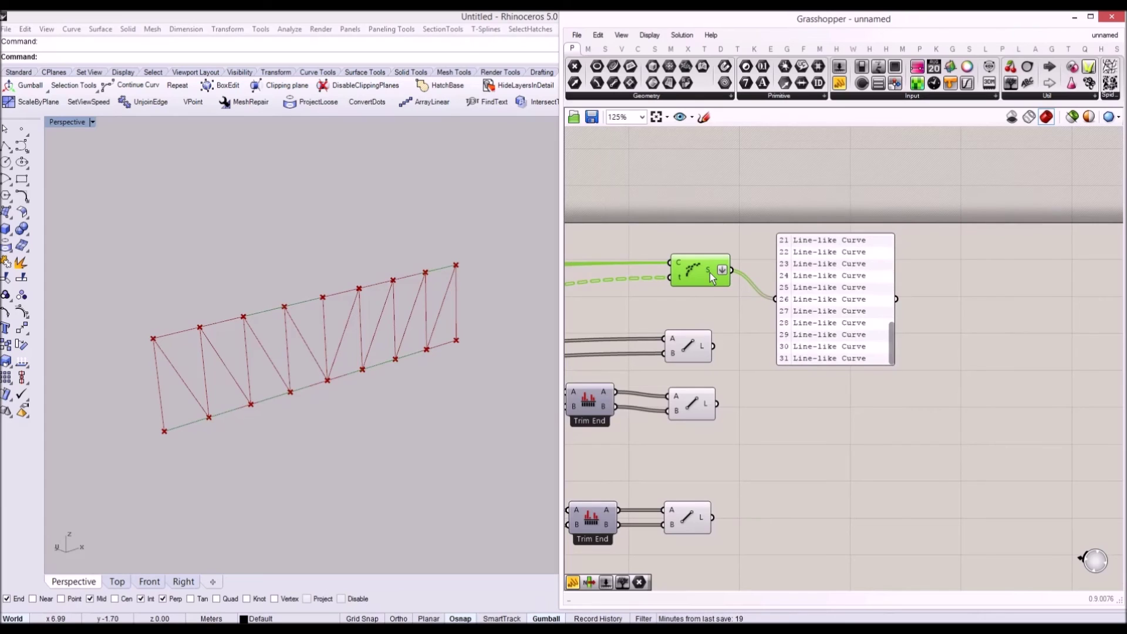
mouse_move(709, 273)
click(750, 226)
drag(819, 262, 842, 220)
drag(685, 276, 677, 273)
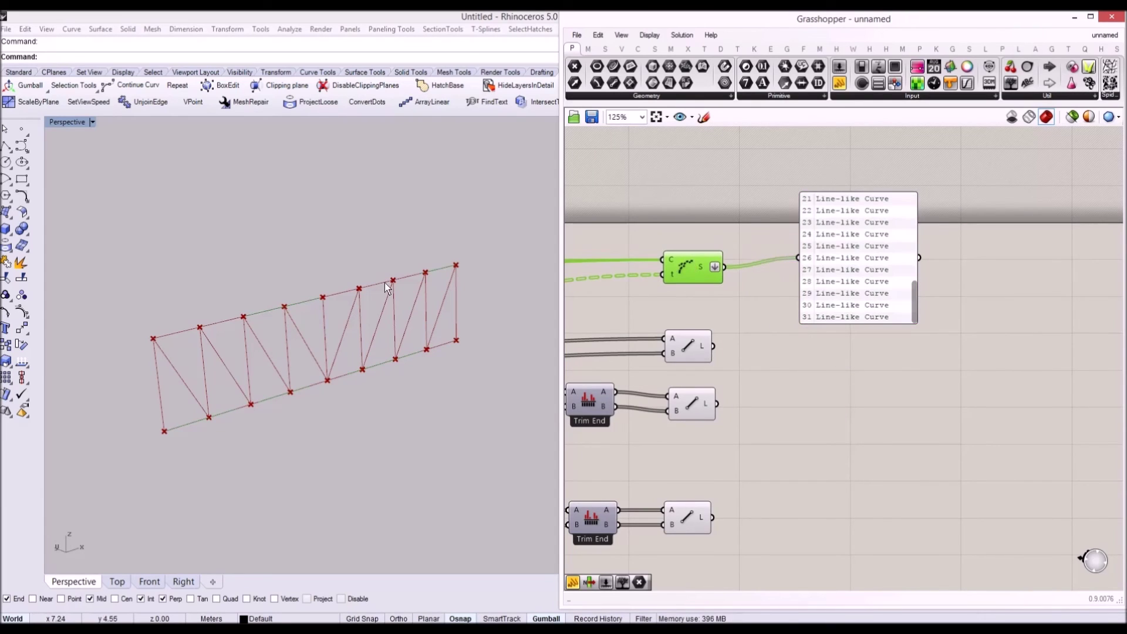
Step: Inspect the top chord segments between the division points and delete the panel attached to the Shatter output
right_drag(278, 283, 300, 278)
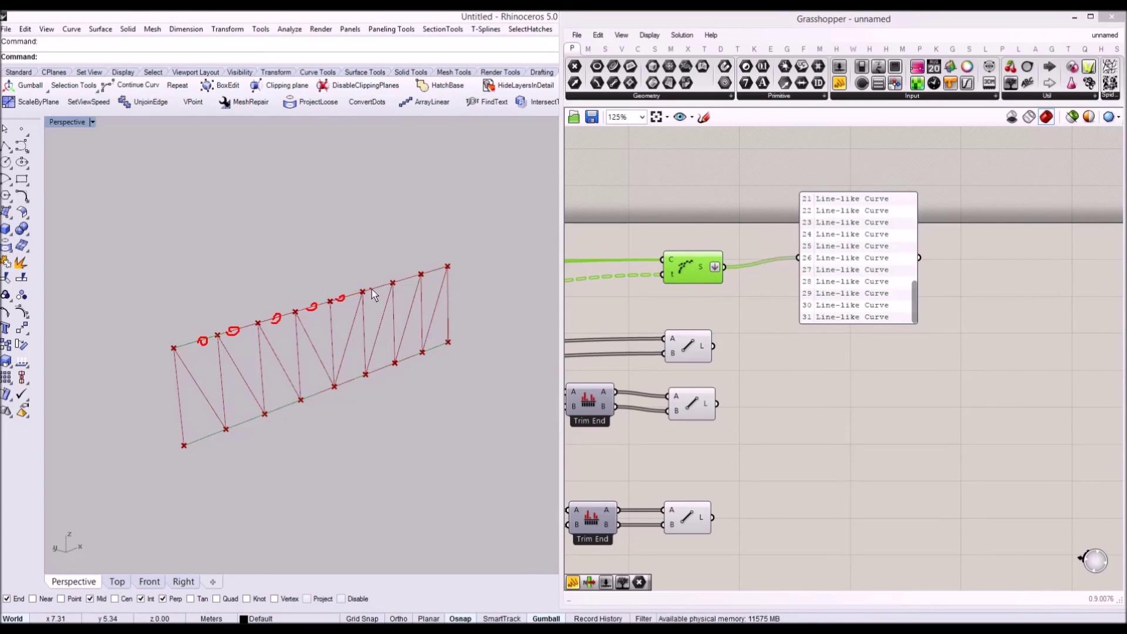
drag(400, 280, 429, 273)
key(Escape)
click(810, 286)
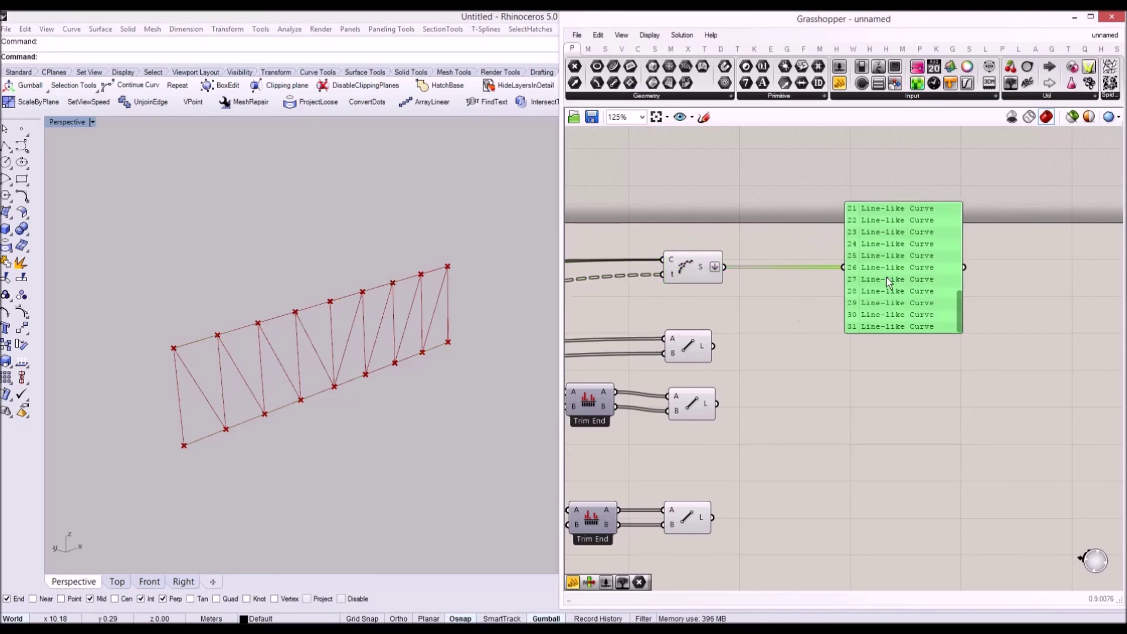
scroll(887, 278, down, 3)
key(Delete)
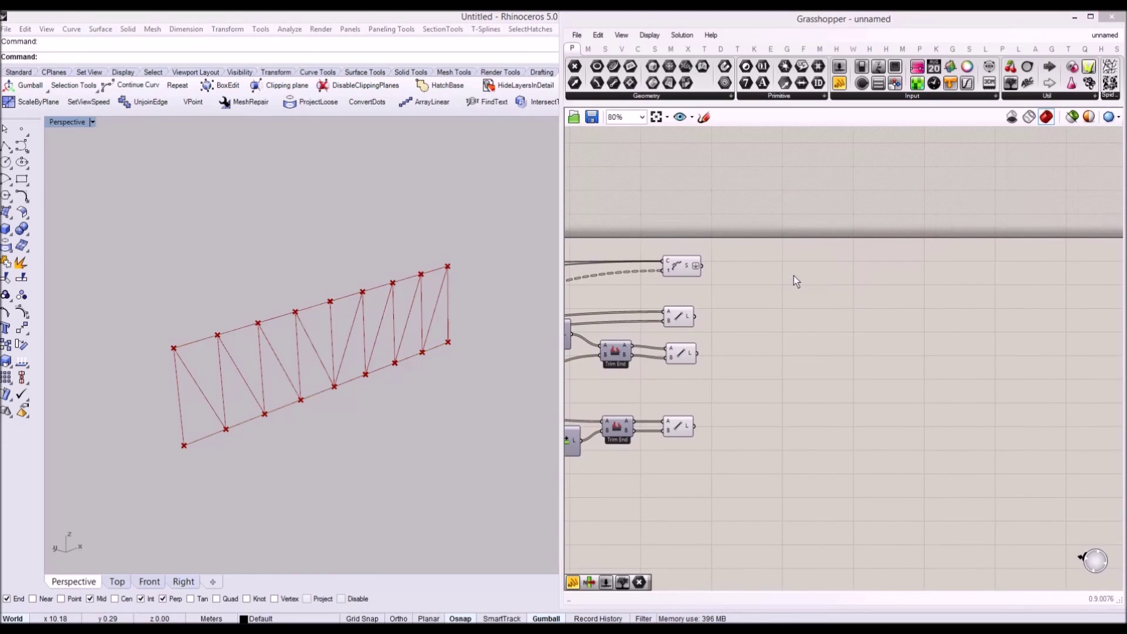
Step: Add Karamba's Remove Duplicate Lines component and connect the Shatter output to its L input
double_click(795, 280)
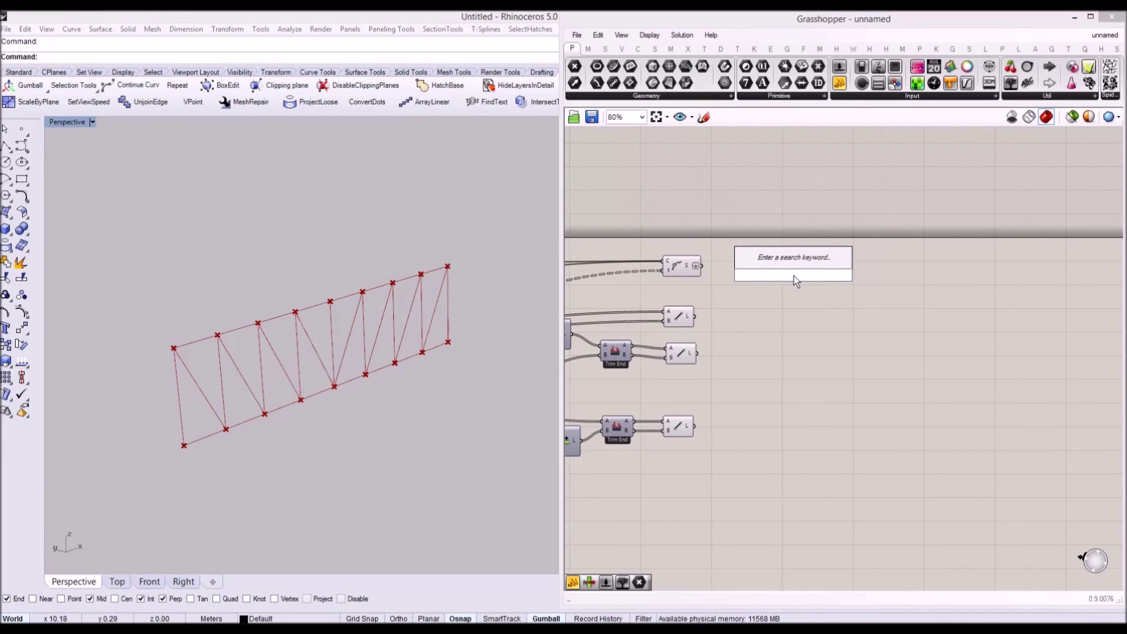
text(remove dup)
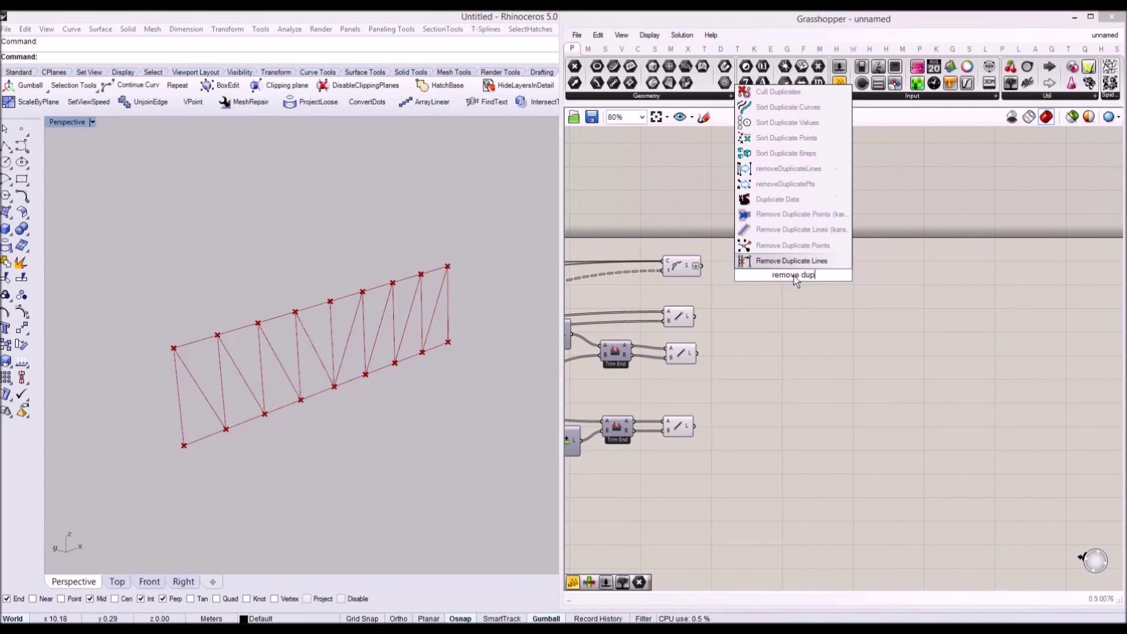
click(819, 231)
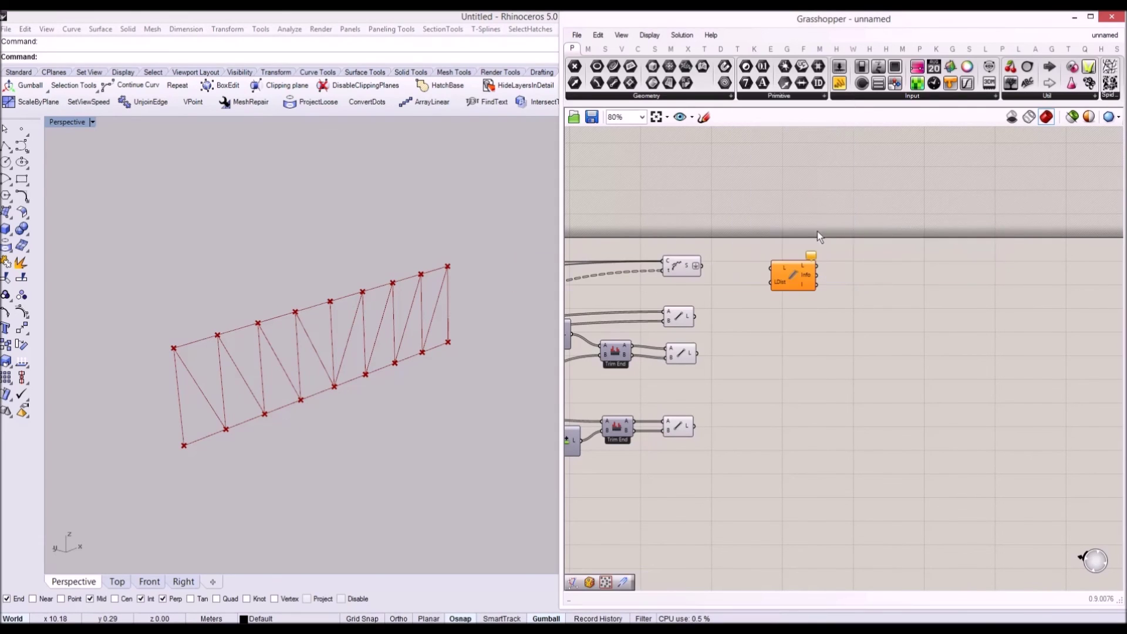
scroll(788, 276, up, 3)
drag(668, 278, 775, 274)
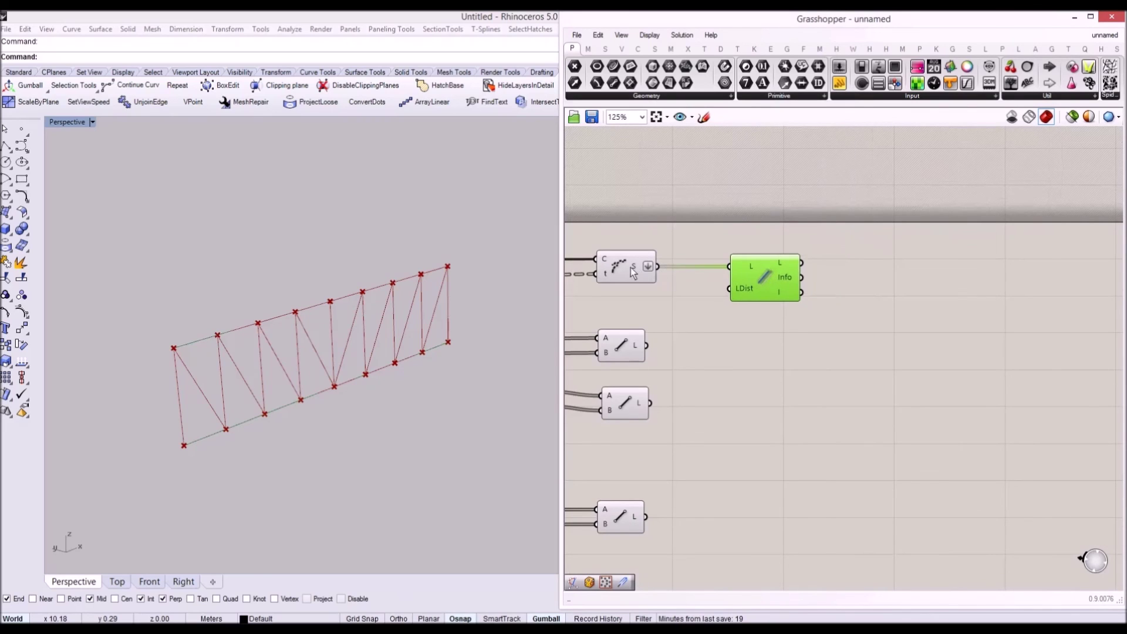
click(630, 266)
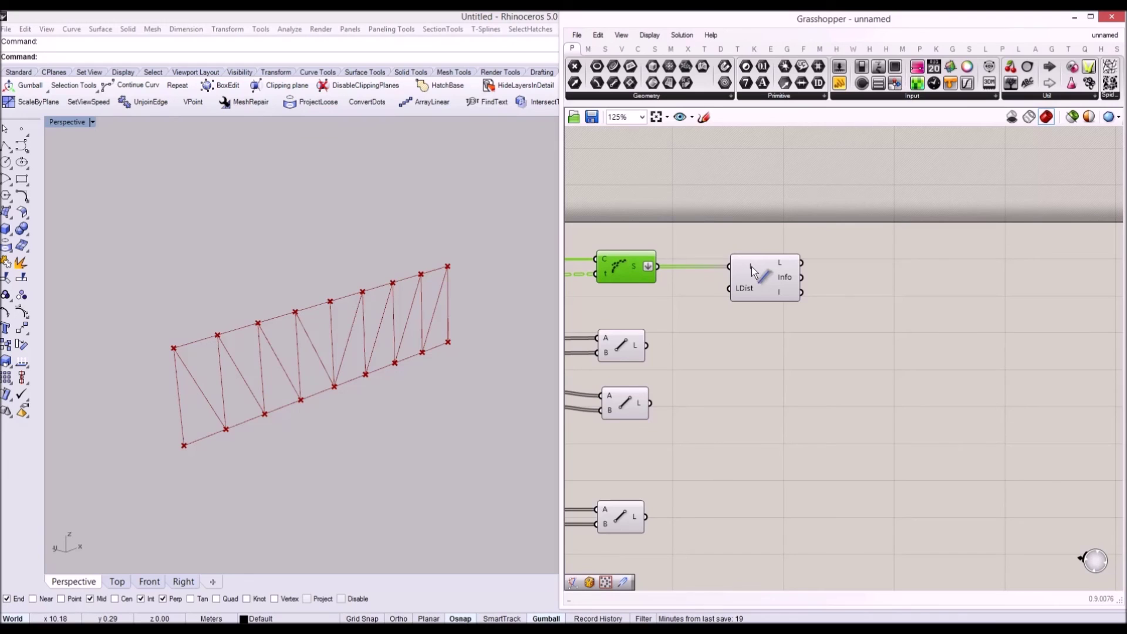
Step: Connect a panel to the L output of Remove Duplicate Lines and read through its list of lines
right_drag(794, 268, 684, 280)
drag(840, 82, 808, 250)
drag(692, 275, 747, 247)
drag(858, 234, 860, 287)
right_drag(435, 298, 489, 289)
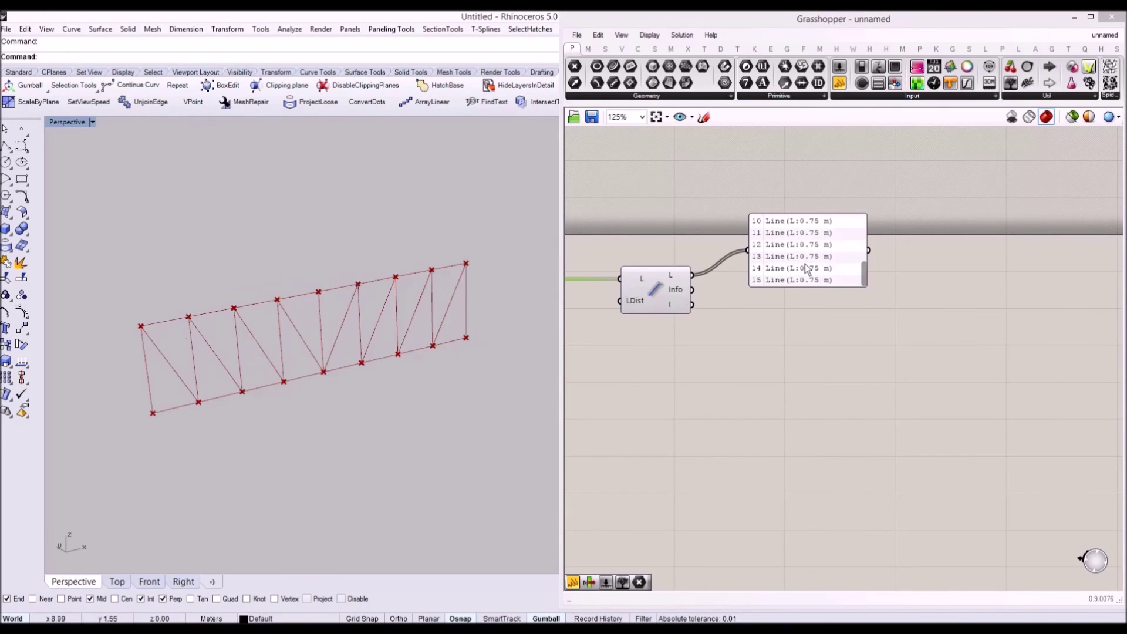
Step: Select all components of the truss definition and group them
scroll(780, 284, down, 8)
drag(1032, 391, 581, 220)
key(ctrl+g)
click(671, 367)
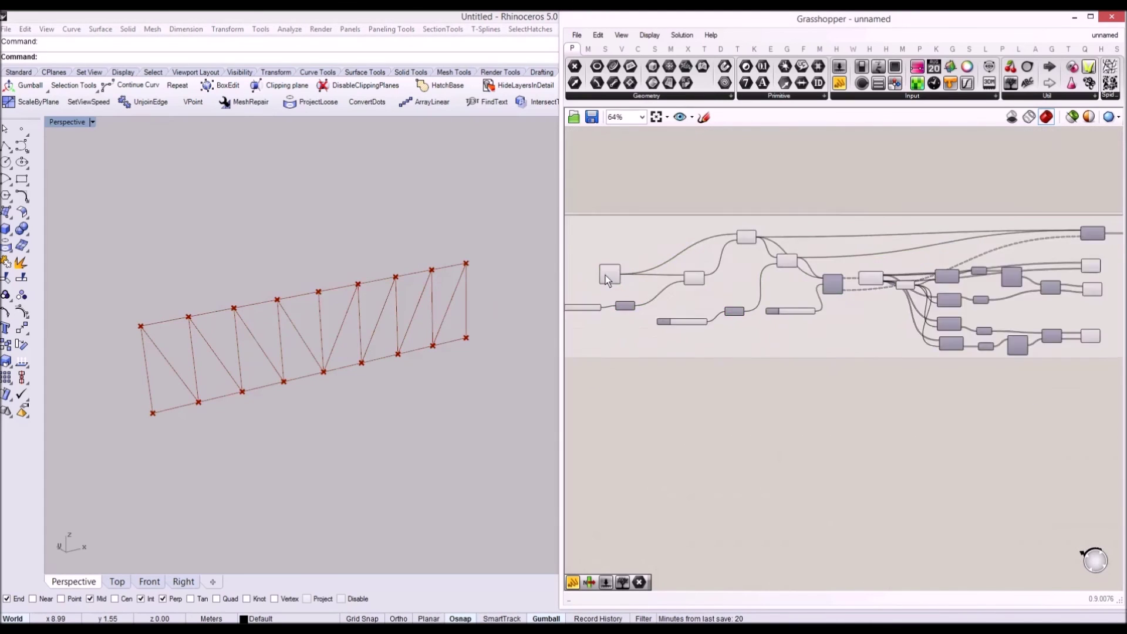
Step: Reduce the factor sliders of the X and Z unit vectors to give the truss a shorter span and height
scroll(742, 295, up, 4)
click(707, 323)
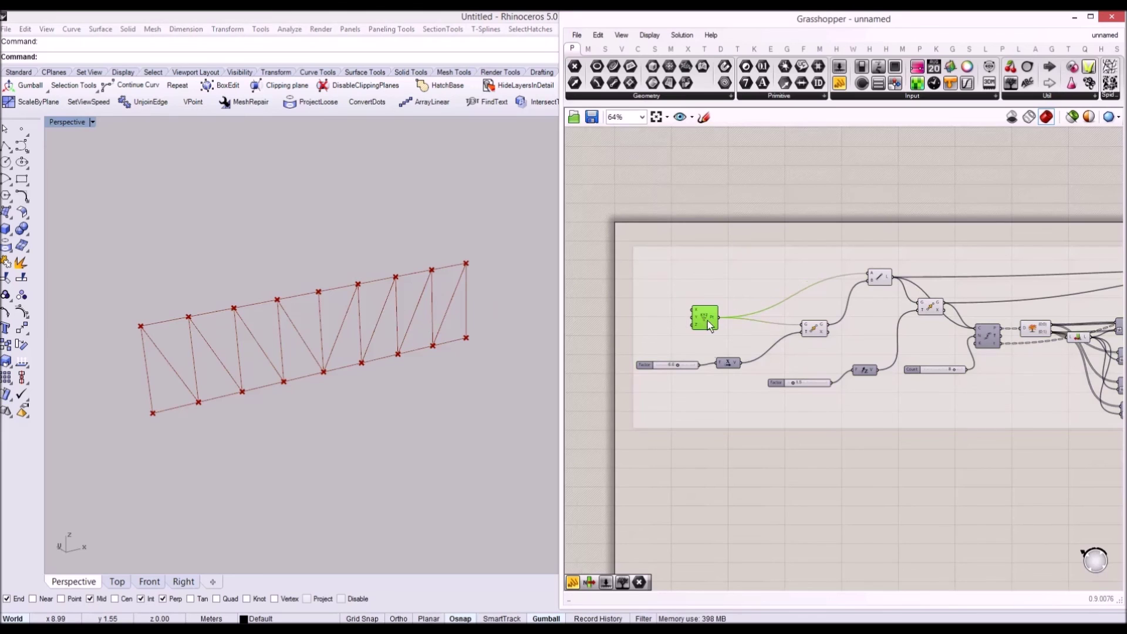
scroll(717, 346, up, 4)
mouse_move(705, 345)
mouse_down()
mouse_move(737, 344)
mouse_move(703, 350)
mouse_up()
scroll(776, 372, up, 3)
mouse_move(816, 367)
mouse_down()
mouse_move(902, 368)
mouse_move(808, 367)
mouse_up()
Step: Set the Divide Curve's Count slider to 5 and examine the diagonals in the truss's middle bay
right_drag(951, 272, 578, 288)
scroll(578, 287, down, 4)
scroll(633, 299, up, 3)
drag(790, 319, 771, 323)
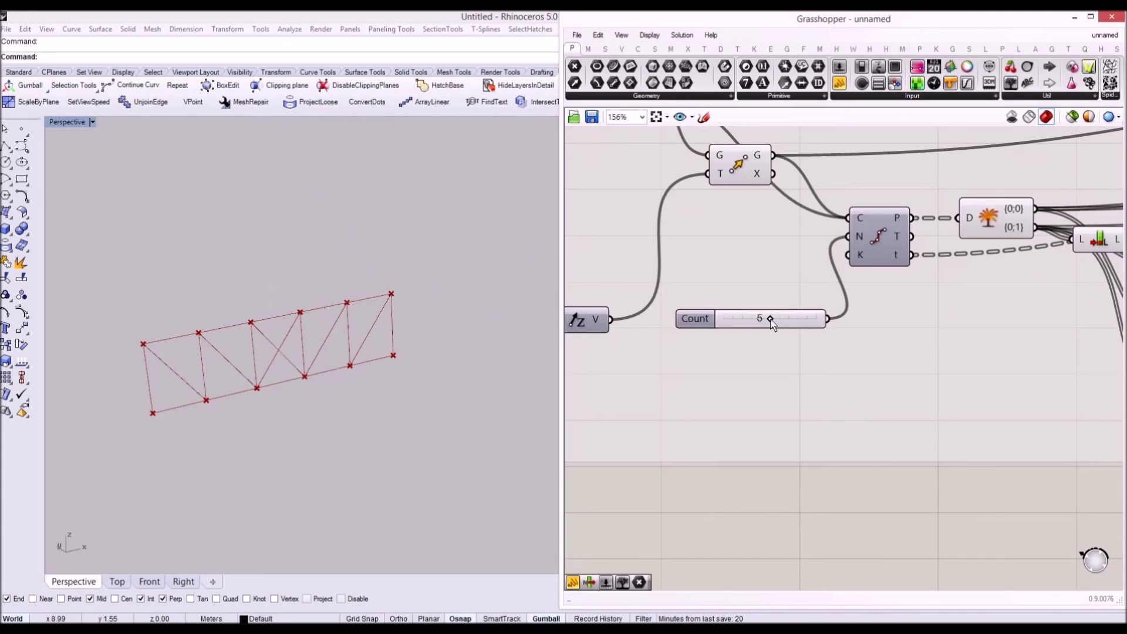
mouse_move(771, 324)
mouse_down()
mouse_move(783, 323)
mouse_move(770, 325)
mouse_up()
scroll(285, 310, up, 4)
scroll(286, 310, up, 4)
right_drag(285, 310, 346, 237)
scroll(347, 237, down, 4)
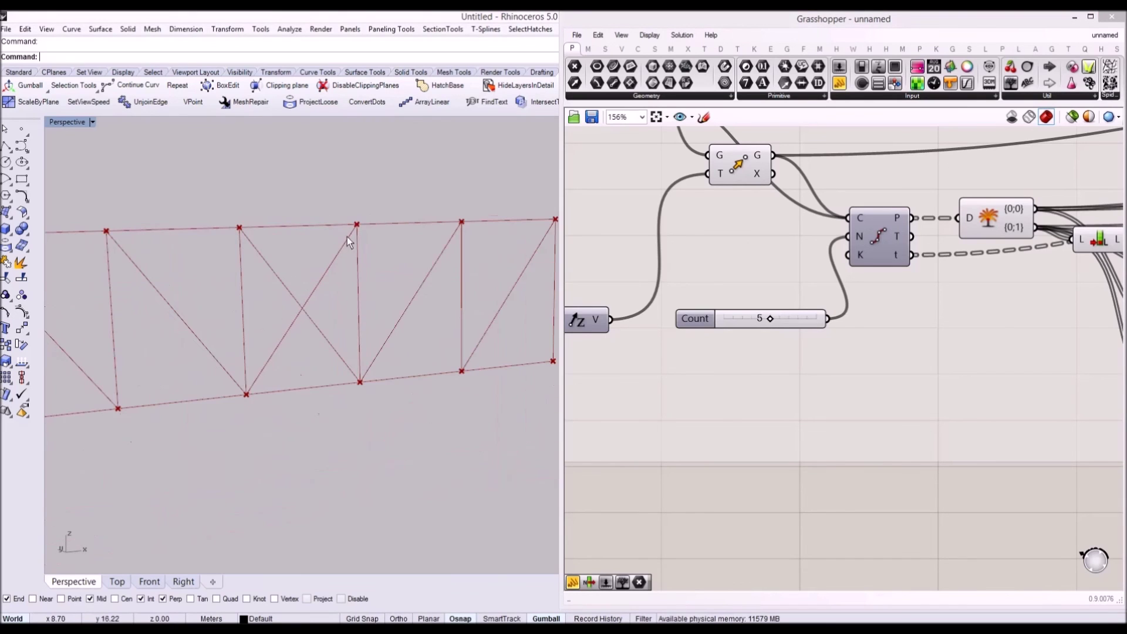
right_drag(350, 380, 283, 237)
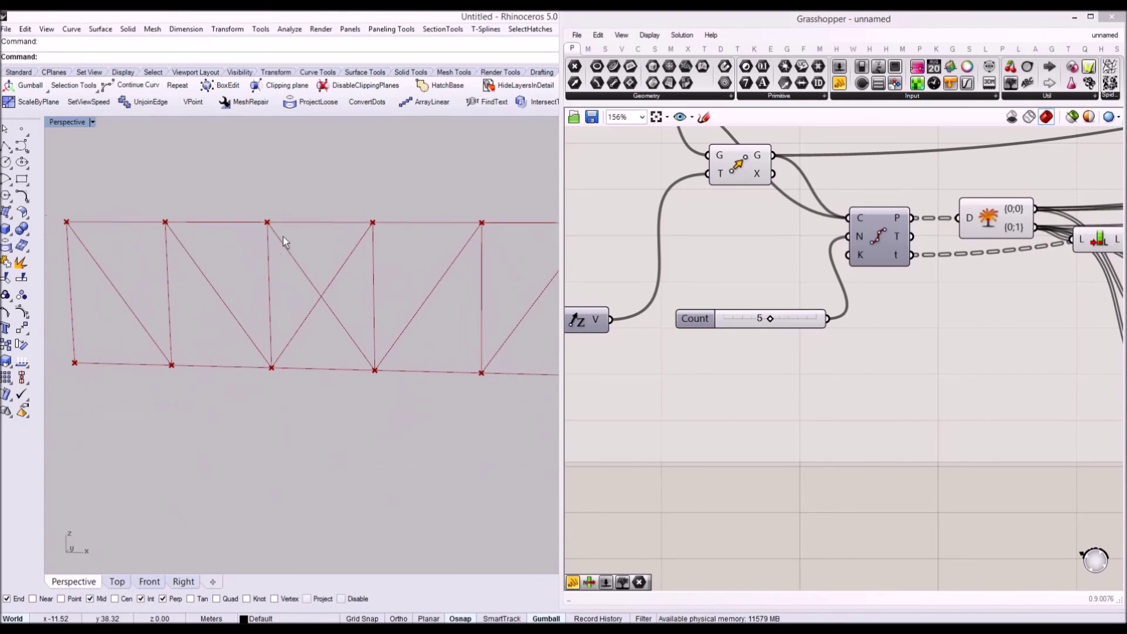
right_drag(313, 303, 497, 316)
Step: Change the Count slider's rounding to even numbers
click(701, 321)
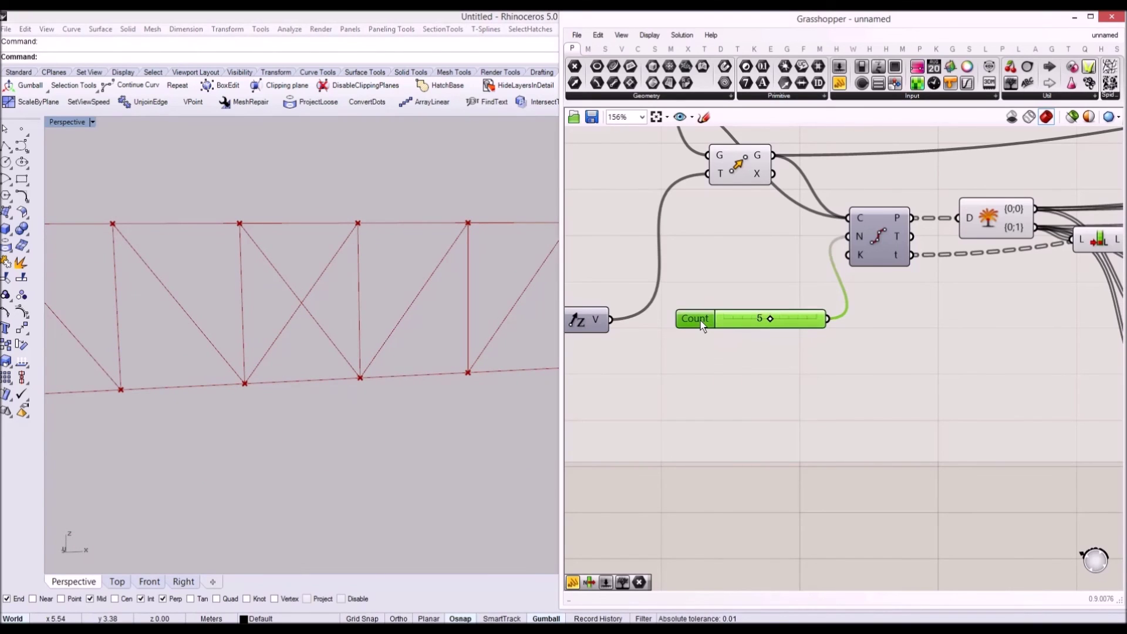
double_click(701, 322)
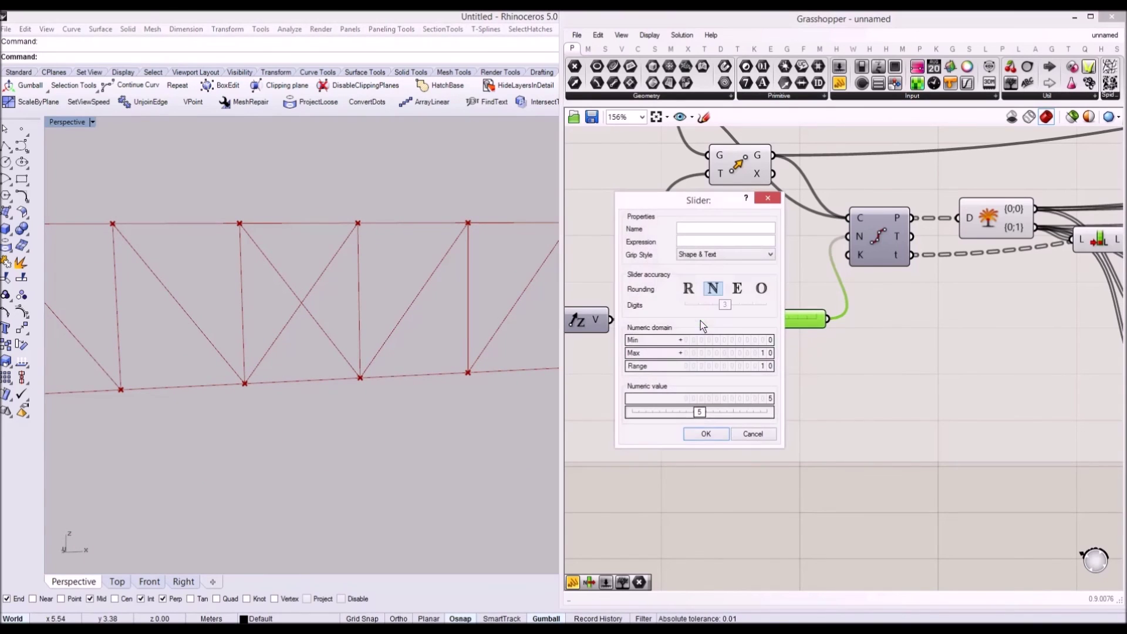
click(741, 288)
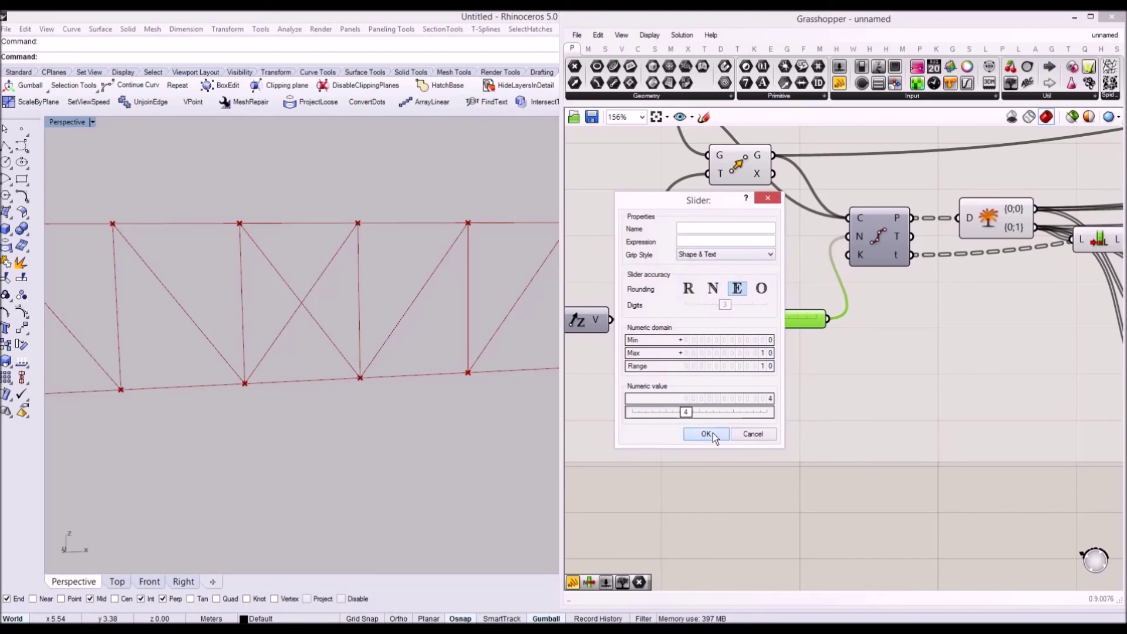
click(713, 434)
Step: Set the Count slider to 8 divisions and check the resulting truss and the complete definition
mouse_move(761, 320)
mouse_down()
mouse_move(734, 316)
mouse_move(762, 320)
mouse_up()
right_drag(401, 289, 403, 307)
scroll(402, 313, down, 3)
drag(762, 319, 798, 320)
right_drag(370, 306, 329, 247)
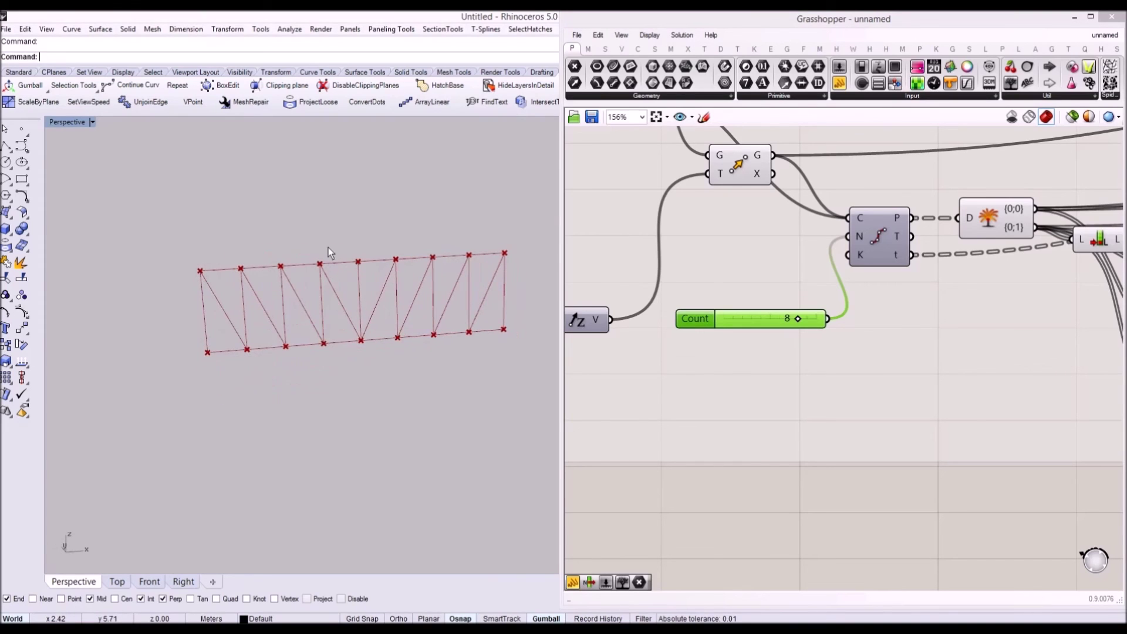
right_drag(308, 322, 376, 314)
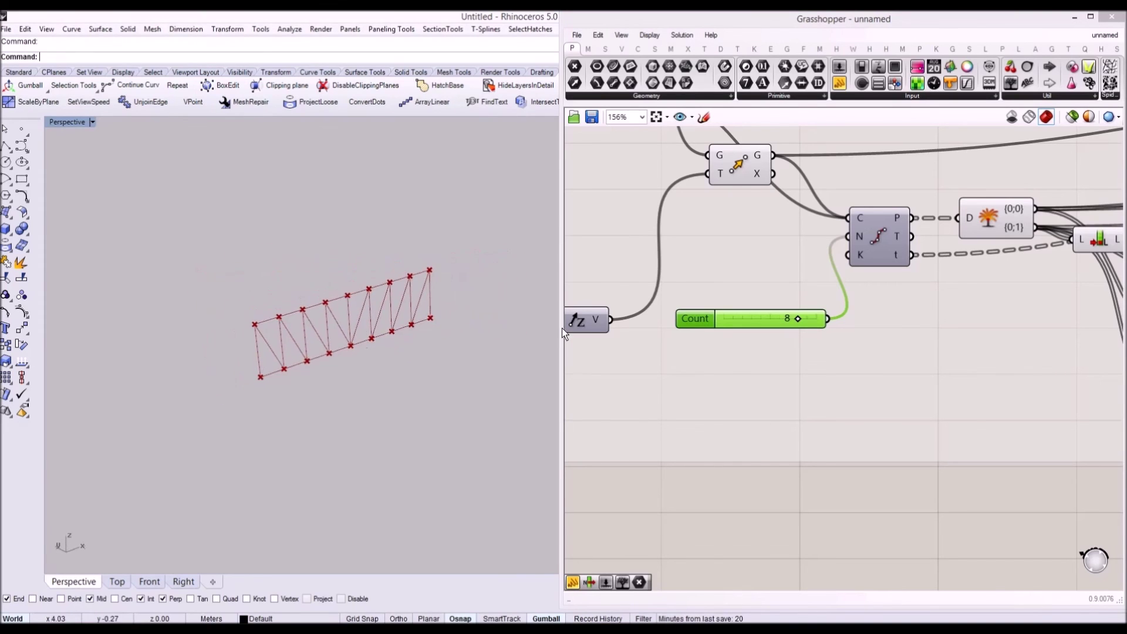
scroll(717, 305, down, 4)
scroll(678, 318, down, 5)
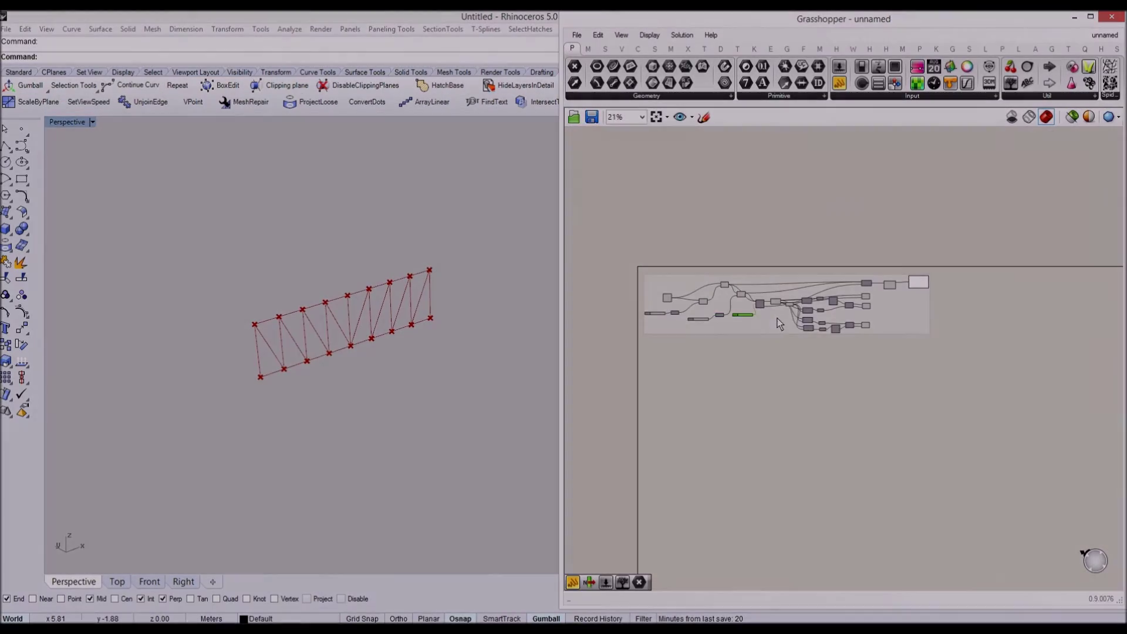